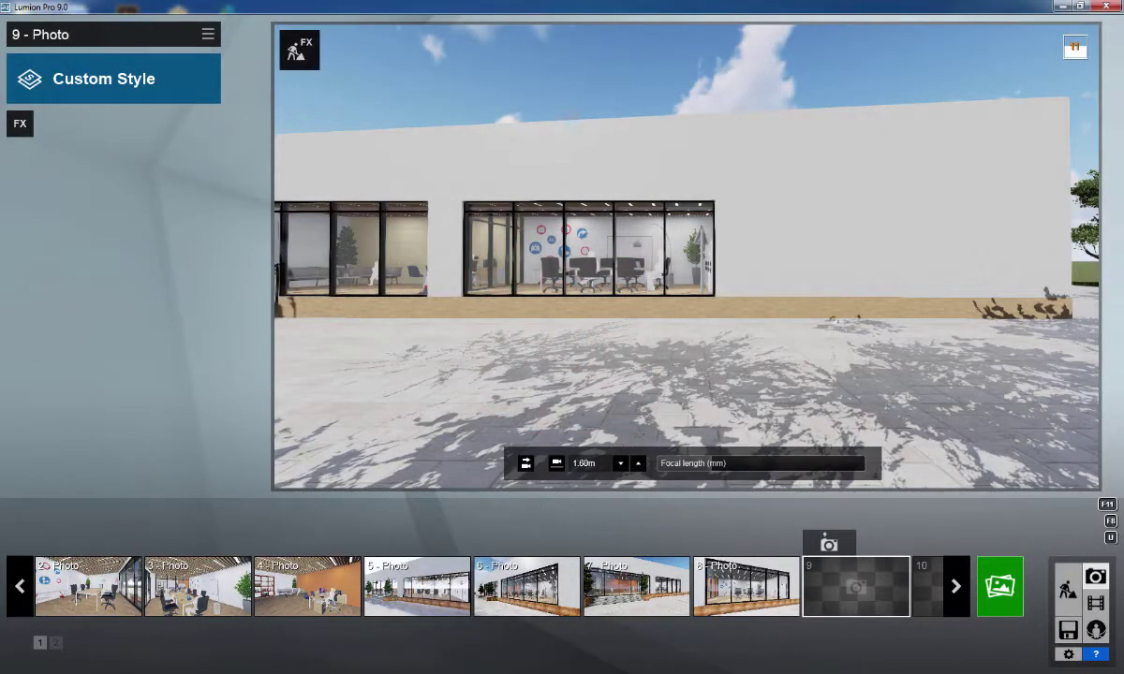
Fly the camera low and angled until the glass entrance and its steps fill the view.
{"action": "left_click_drag", "start_coordinate": [833, 326], "coordinate": [731, 328]}
{"action": "key", "text": "w"}
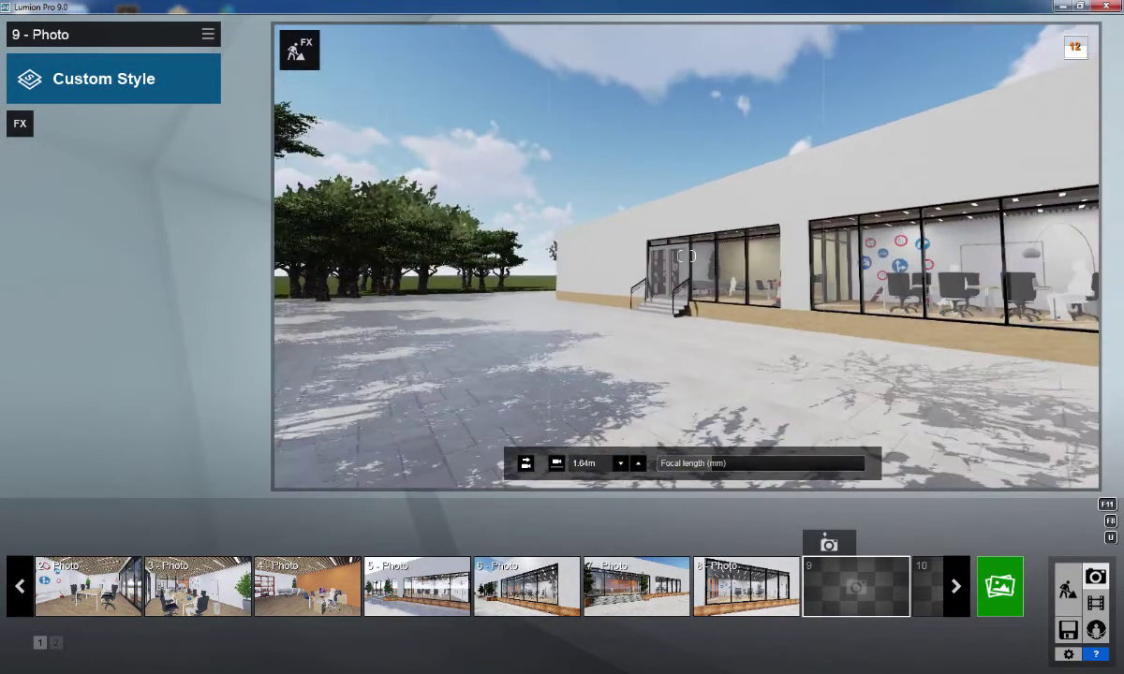
{"action": "key", "text": "e"}
{"action": "left_click_drag", "start_coordinate": [685, 254], "coordinate": [843, 255]}
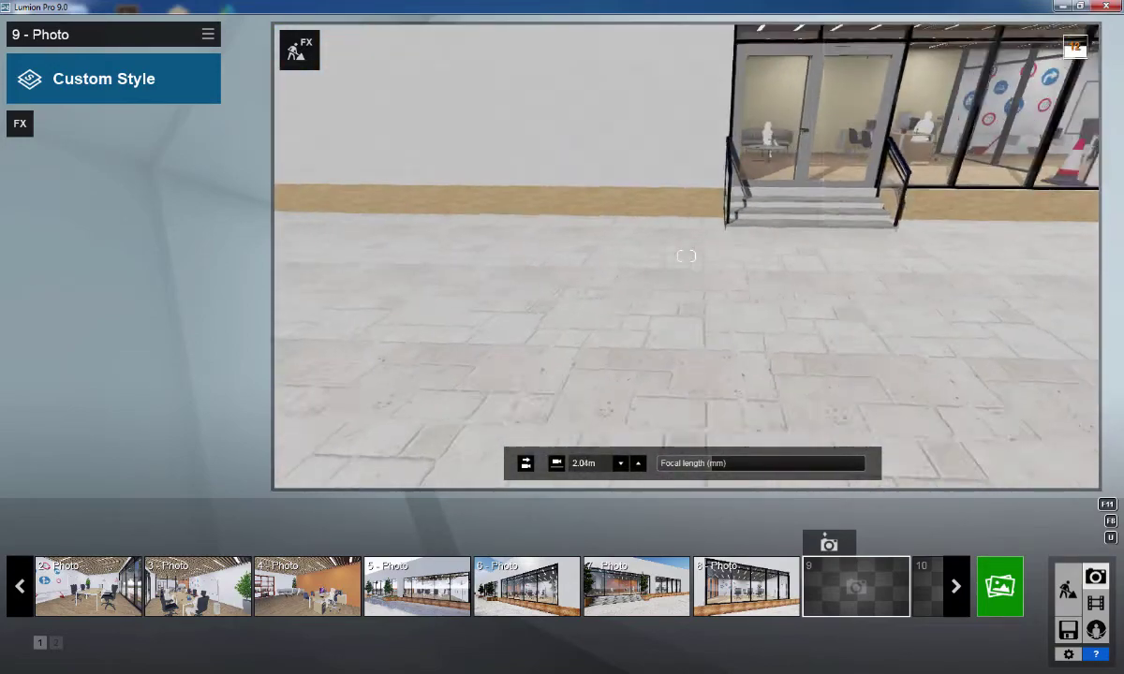
{"action": "key", "text": "q"}
{"action": "left_click_drag", "start_coordinate": [685, 255], "coordinate": [581, 225]}
{"action": "key", "text": "s"}
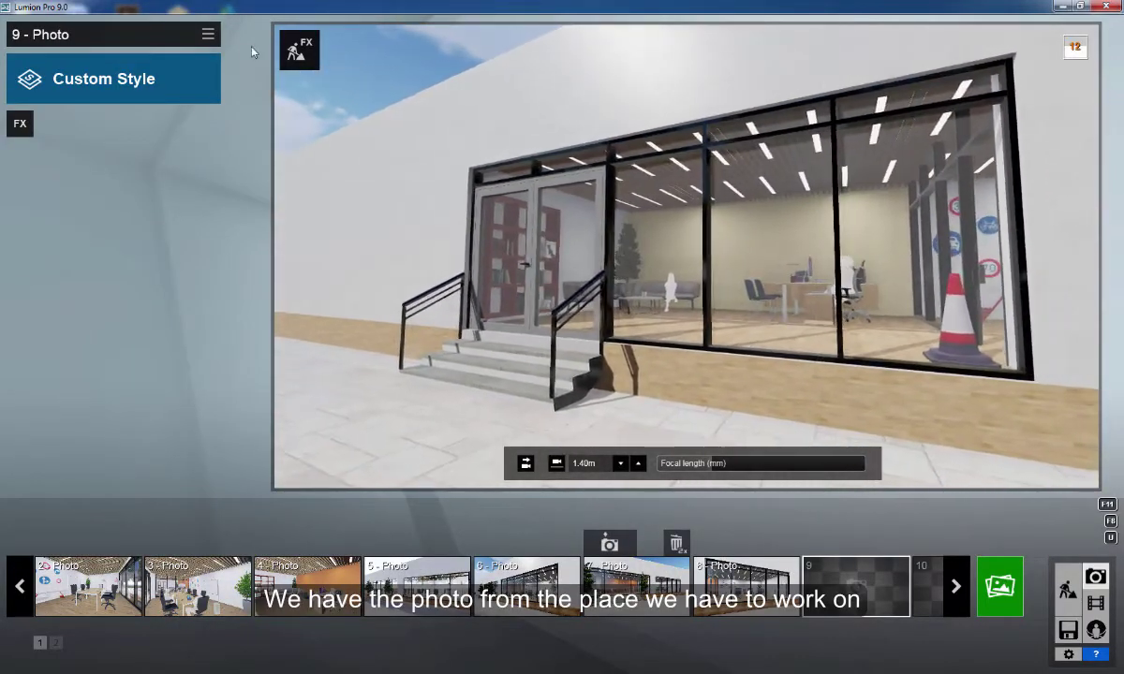
Load the saved effects file from D:\06_Materiale programesh\04_Lumion onto the photo.
{"action": "left_click", "coordinate": [210, 38]}
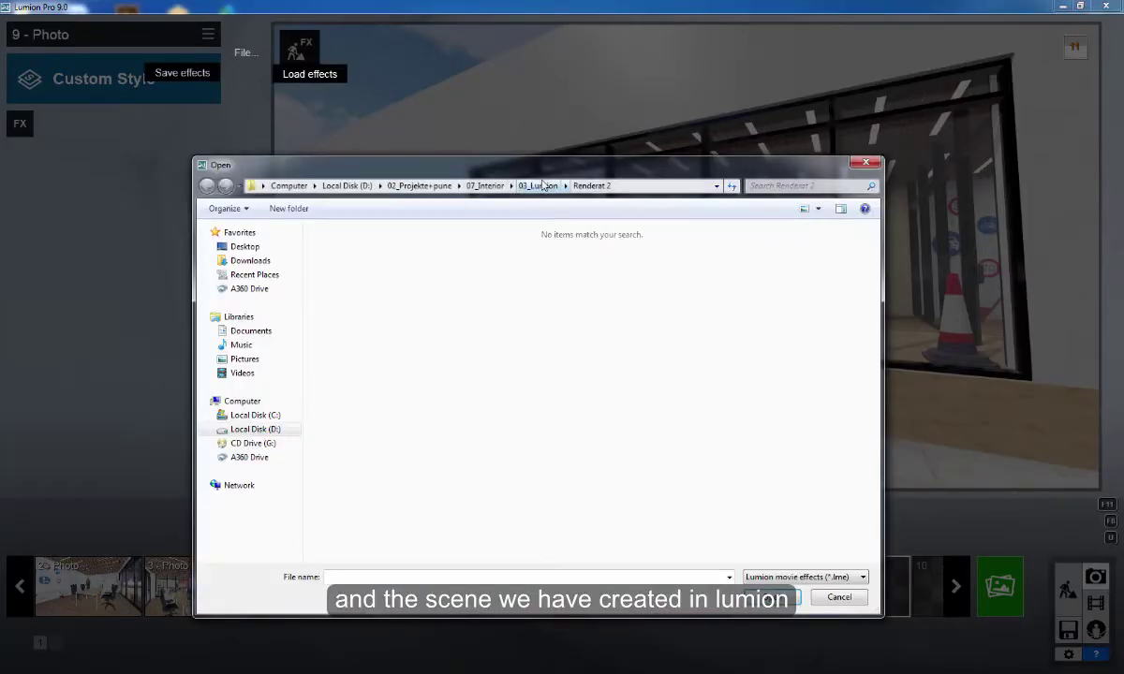
{"action": "left_click", "coordinate": [412, 185]}
{"action": "left_click", "coordinate": [347, 185]}
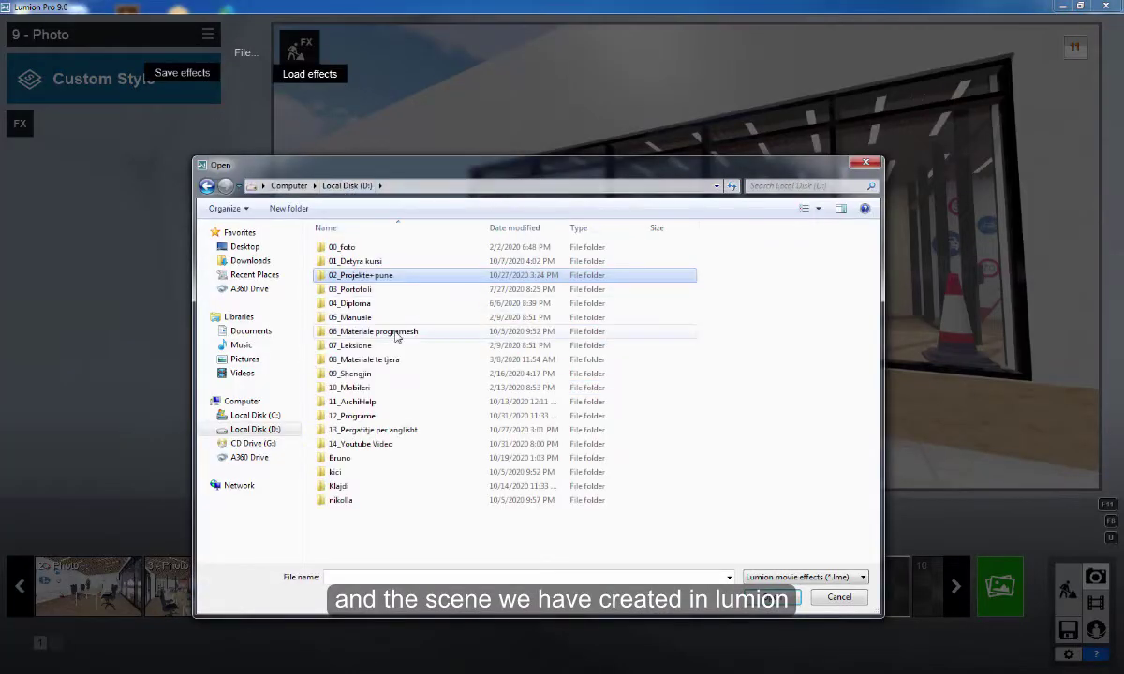
{"action": "double_click", "coordinate": [374, 332]}
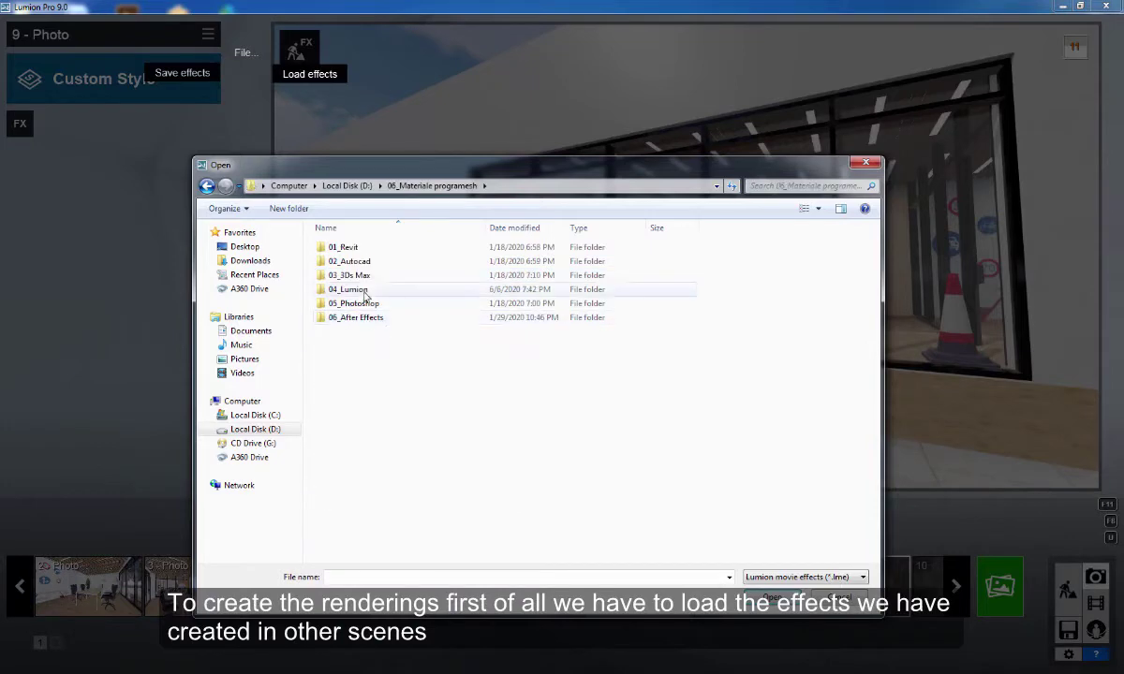
{"action": "double_click", "coordinate": [365, 288]}
{"action": "double_click", "coordinate": [356, 261]}
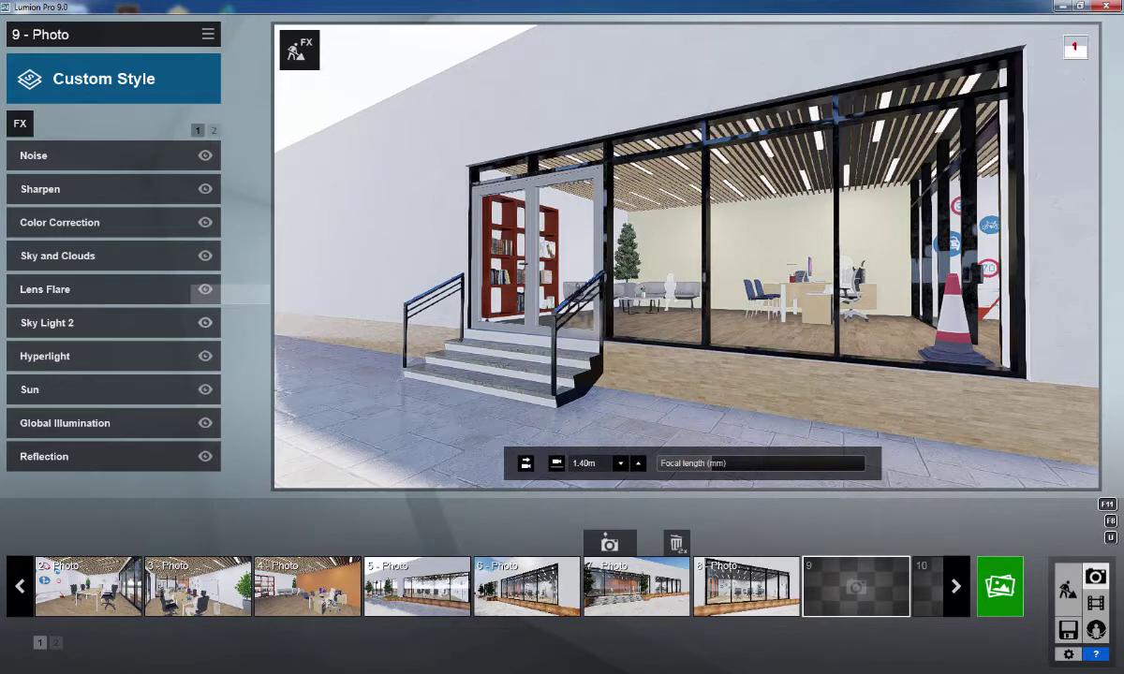
Nudge the camera forward and rotate it toward a more oblique façade view.
{"action": "key", "text": "a"}
{"action": "key", "text": "d"}
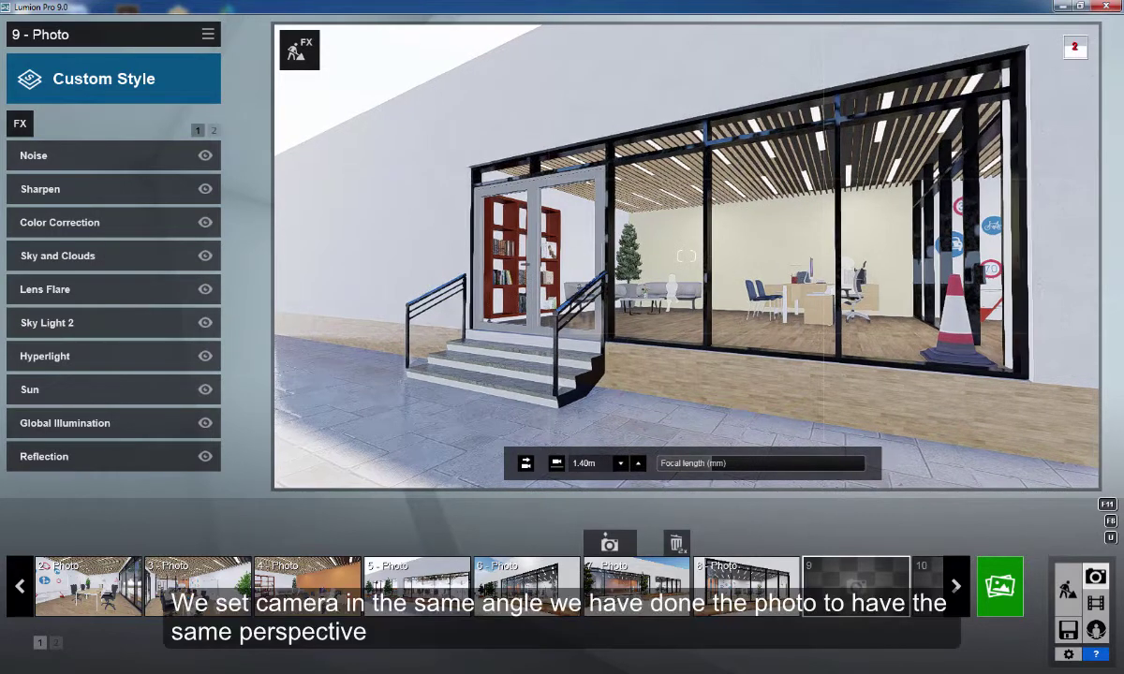
{"action": "key", "text": "d"}
{"action": "key", "text": "d"}
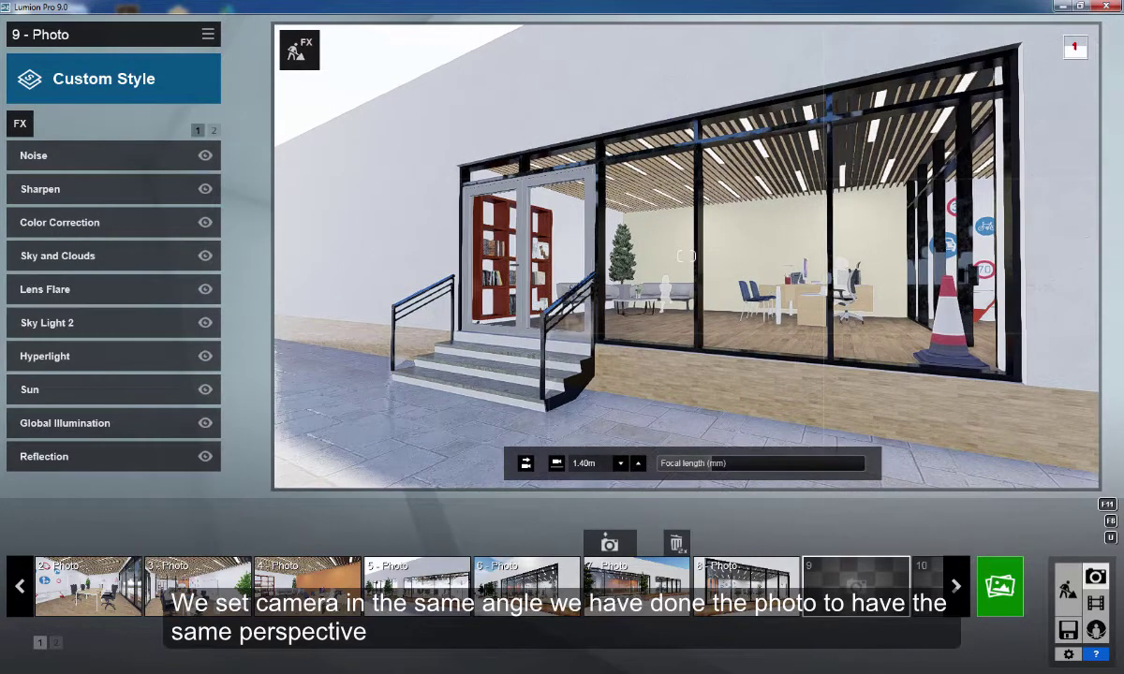
{"action": "key", "text": "w"}
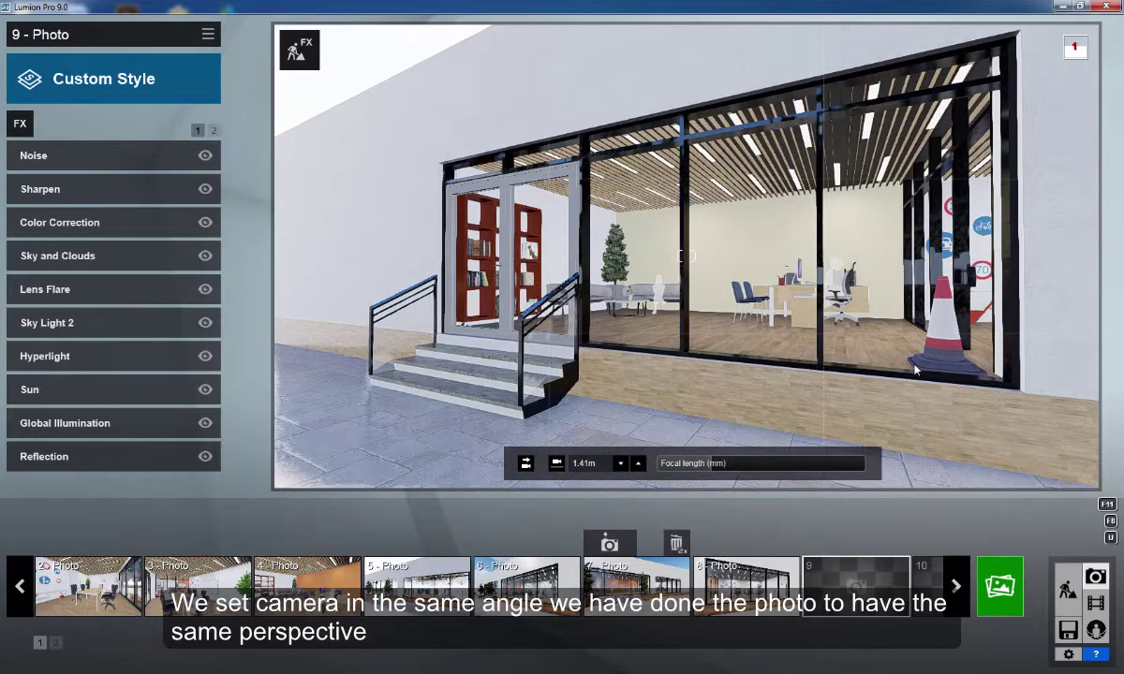
{"action": "key", "text": "w"}
{"action": "key", "text": "w"}
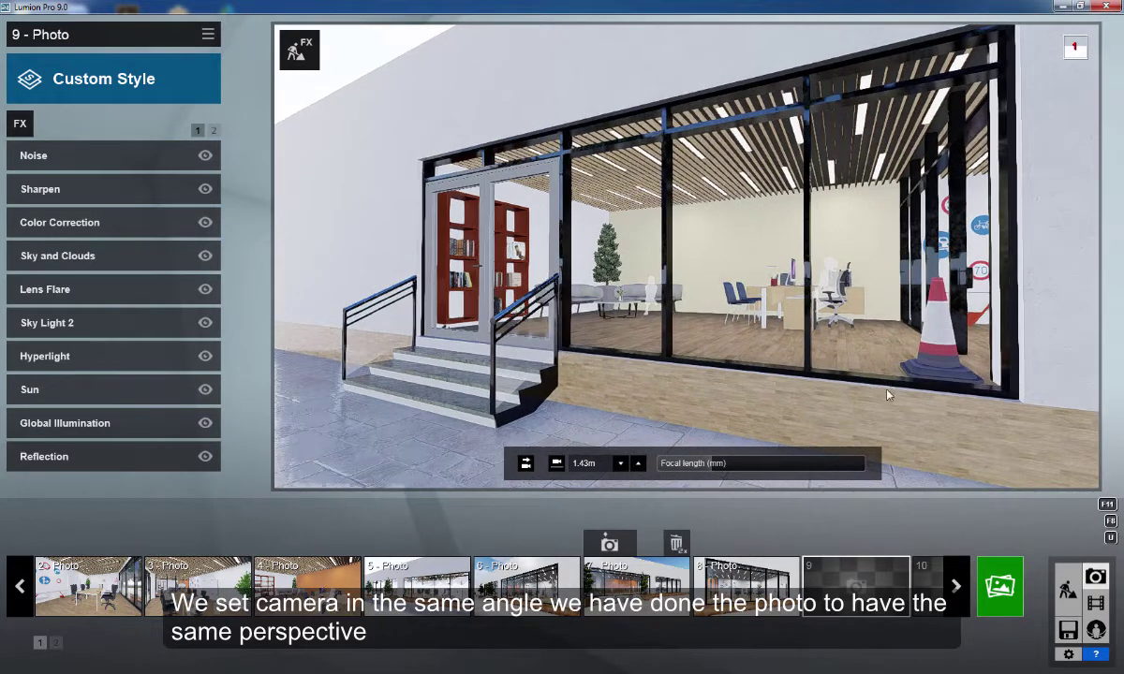
{"action": "key", "text": "d"}
{"action": "key", "text": "d"}
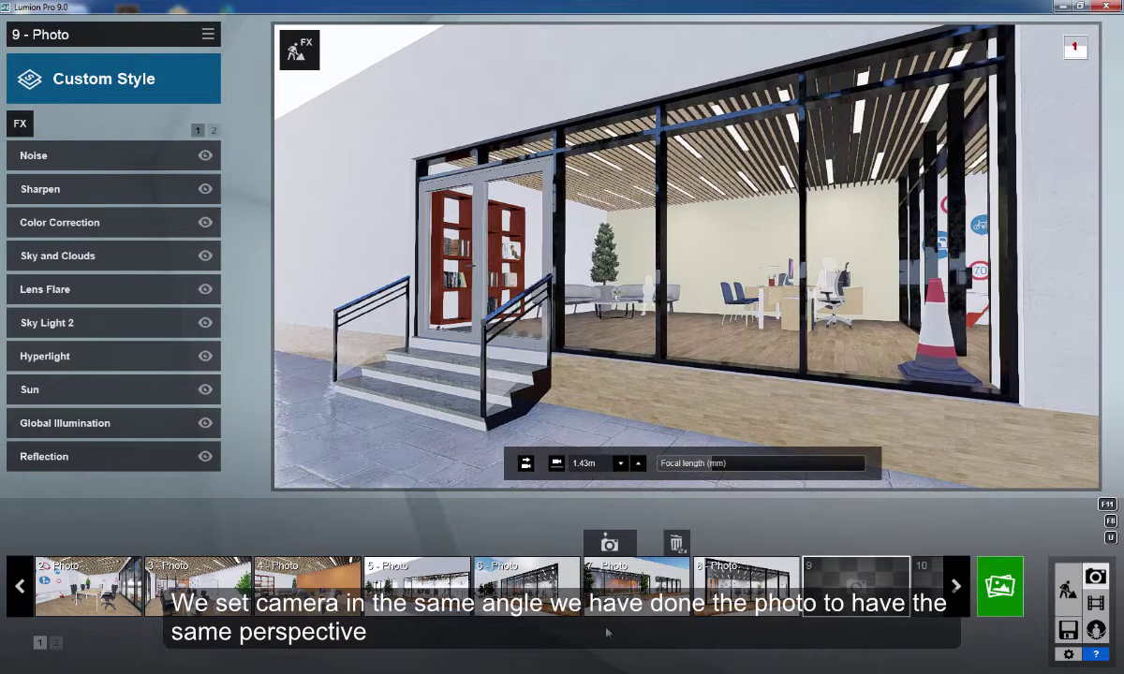
{"action": "key", "text": "d"}
{"action": "key", "text": "d"}
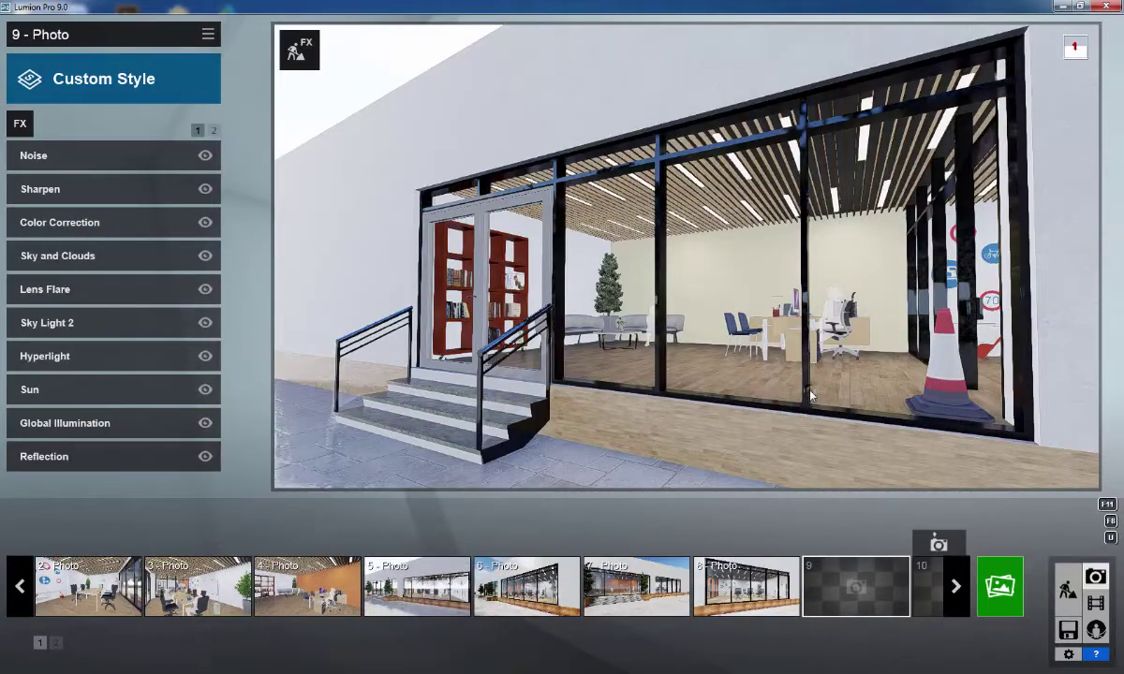
Settle on a more frontal, floor-showing view and store it as shot 9 - Photo.
{"action": "key", "text": "a"}
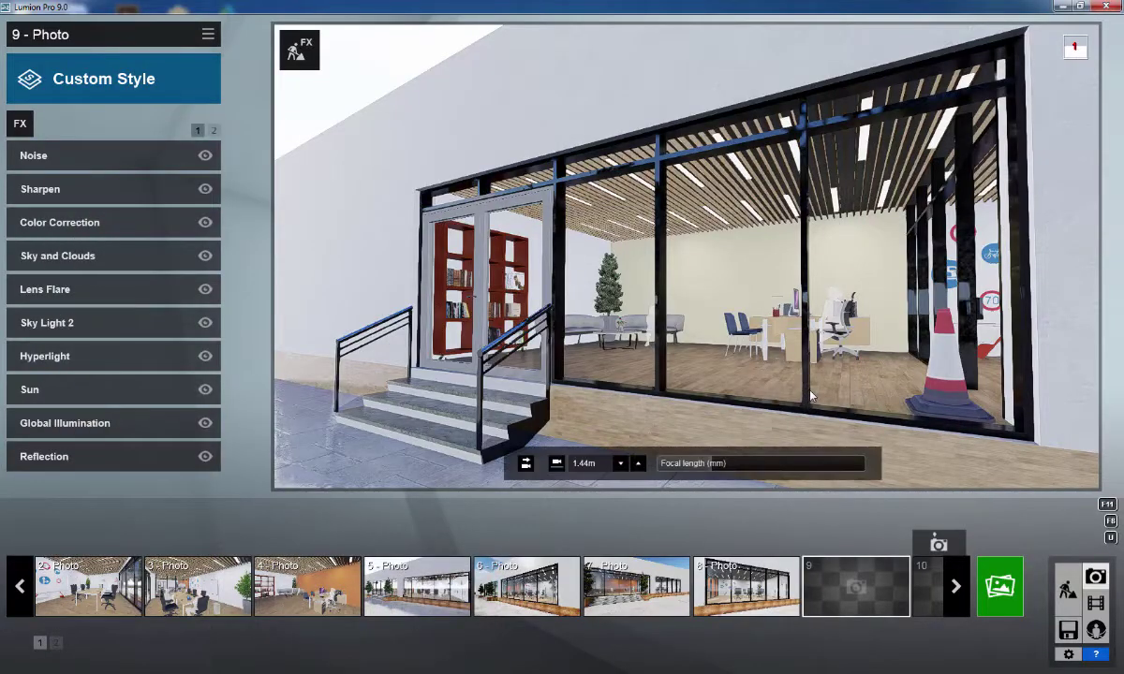
{"action": "key", "text": "s"}
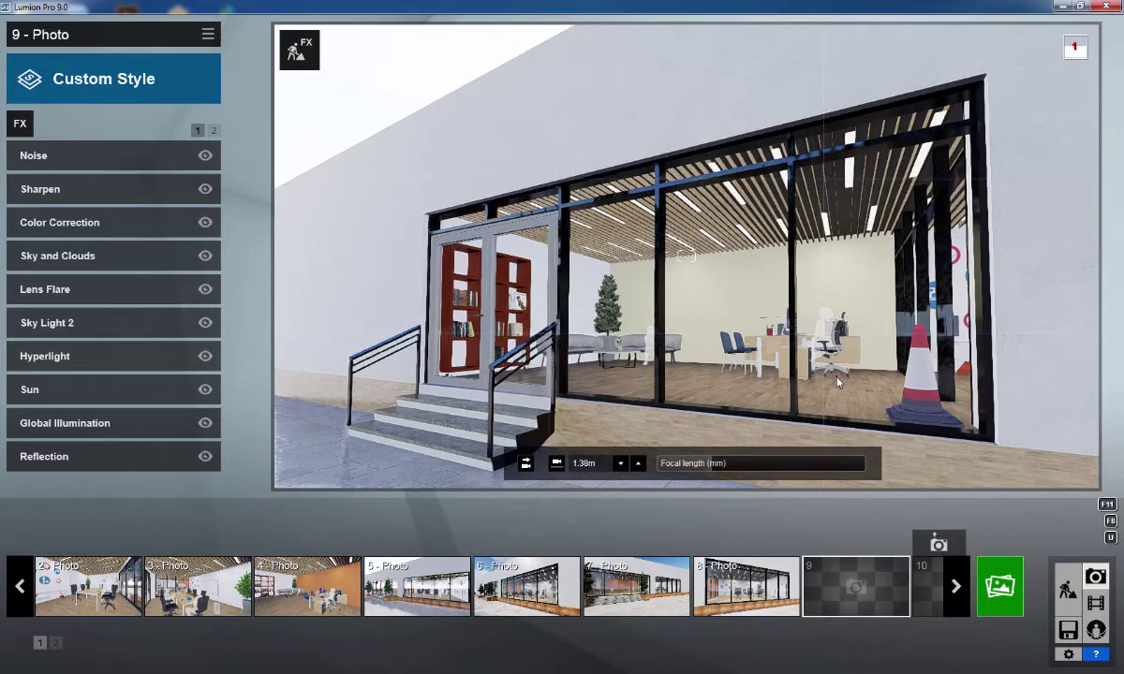
{"action": "key", "text": "a"}
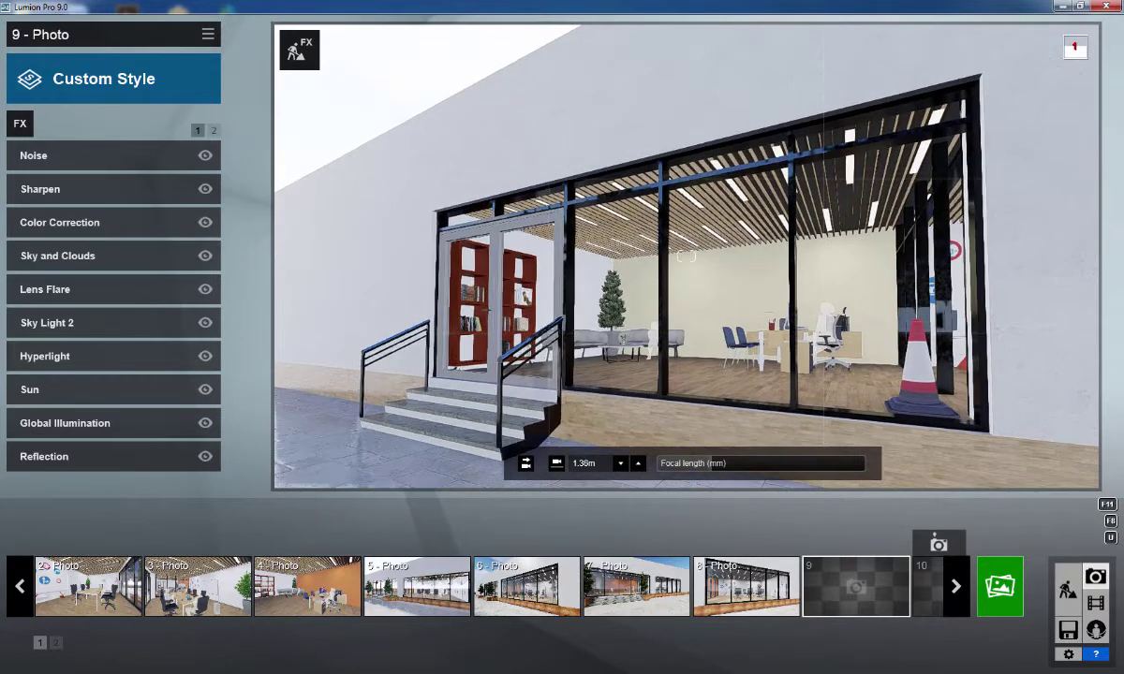
{"action": "key", "text": "q"}
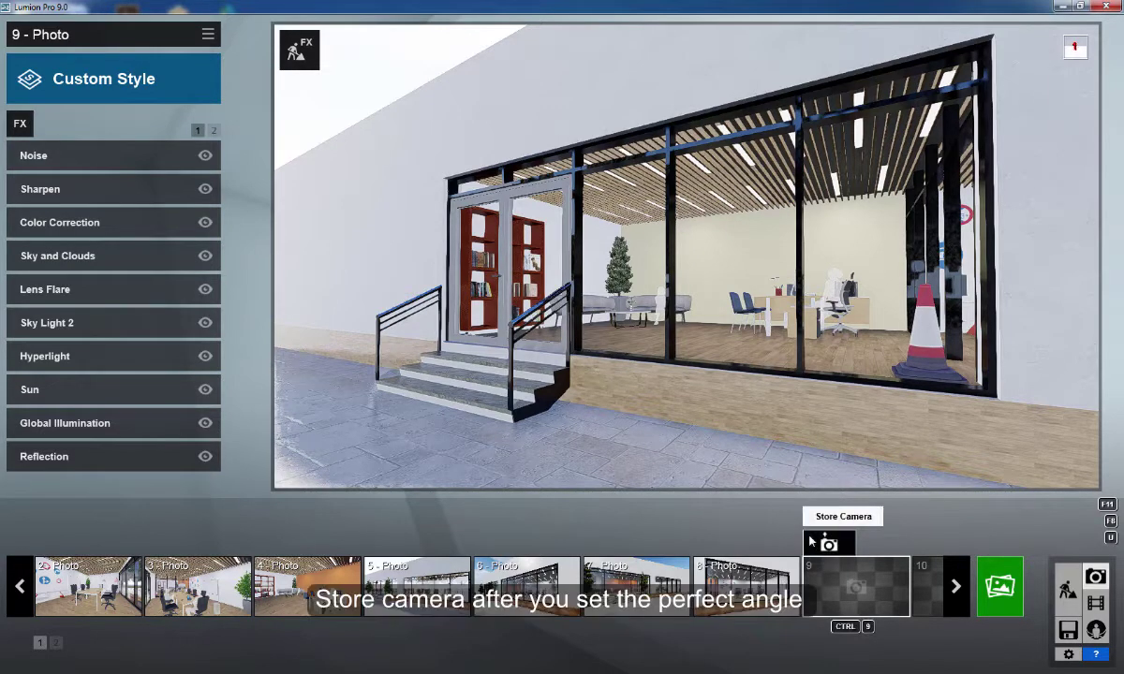
{"action": "left_click", "coordinate": [811, 541]}
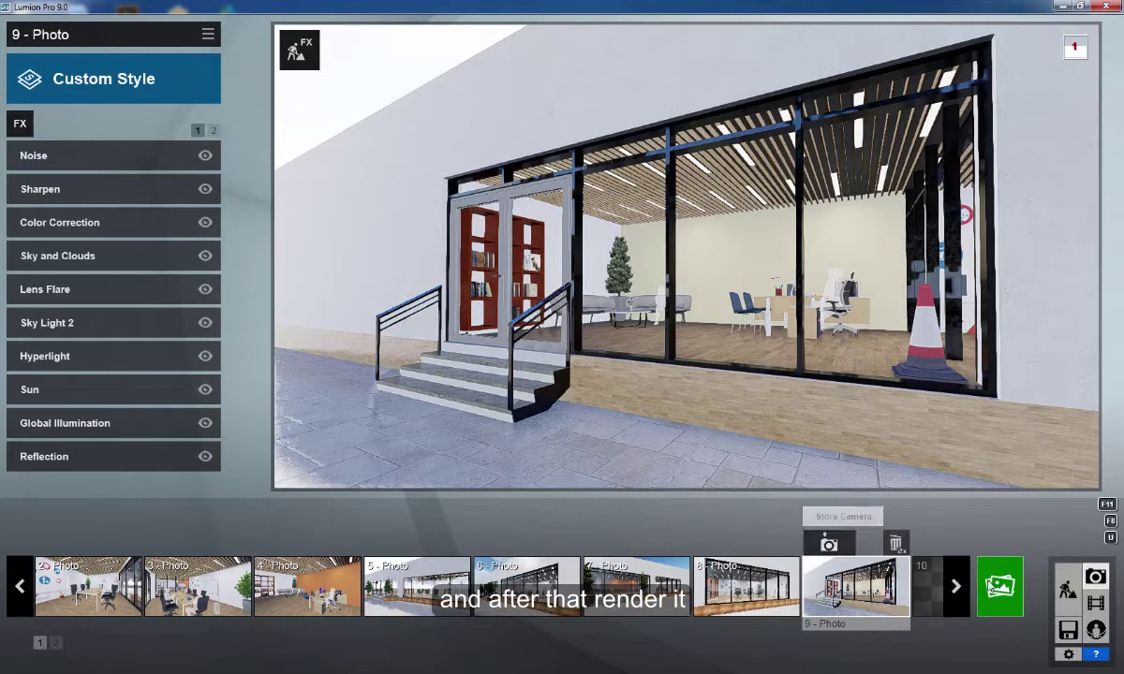
Render at desktop 1920x1080 into D:\02_Projekte+pune\07_Interior\03_Lumion\Renderat 2.
{"action": "left_click", "coordinate": [986, 544]}
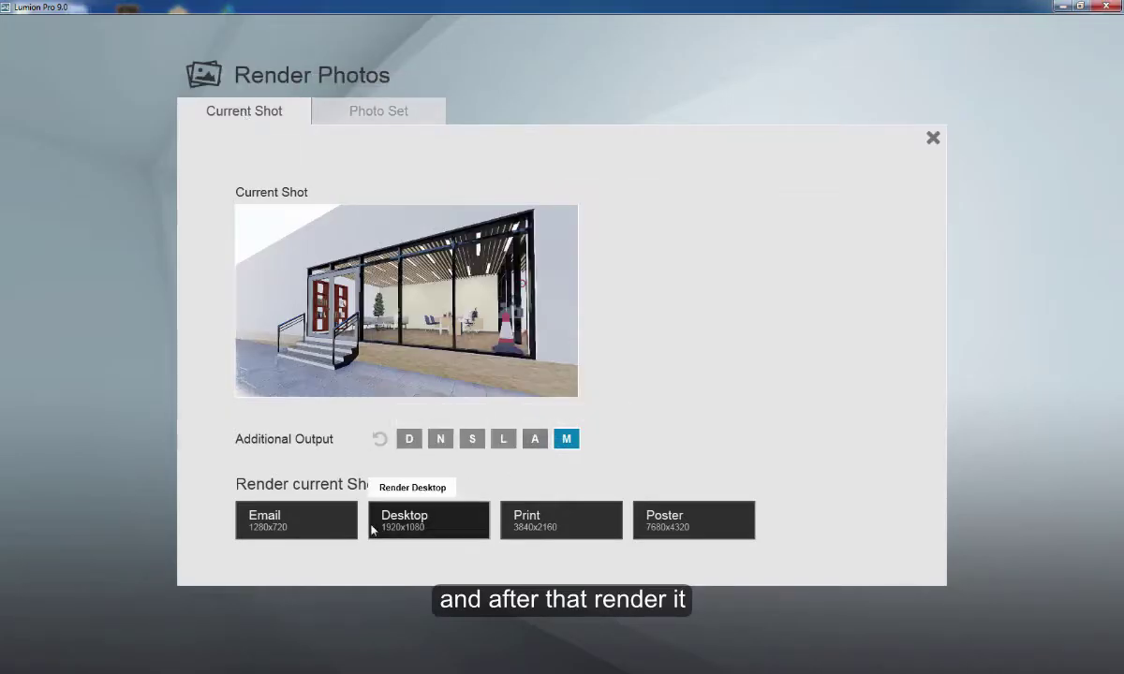
{"action": "left_click", "coordinate": [424, 527]}
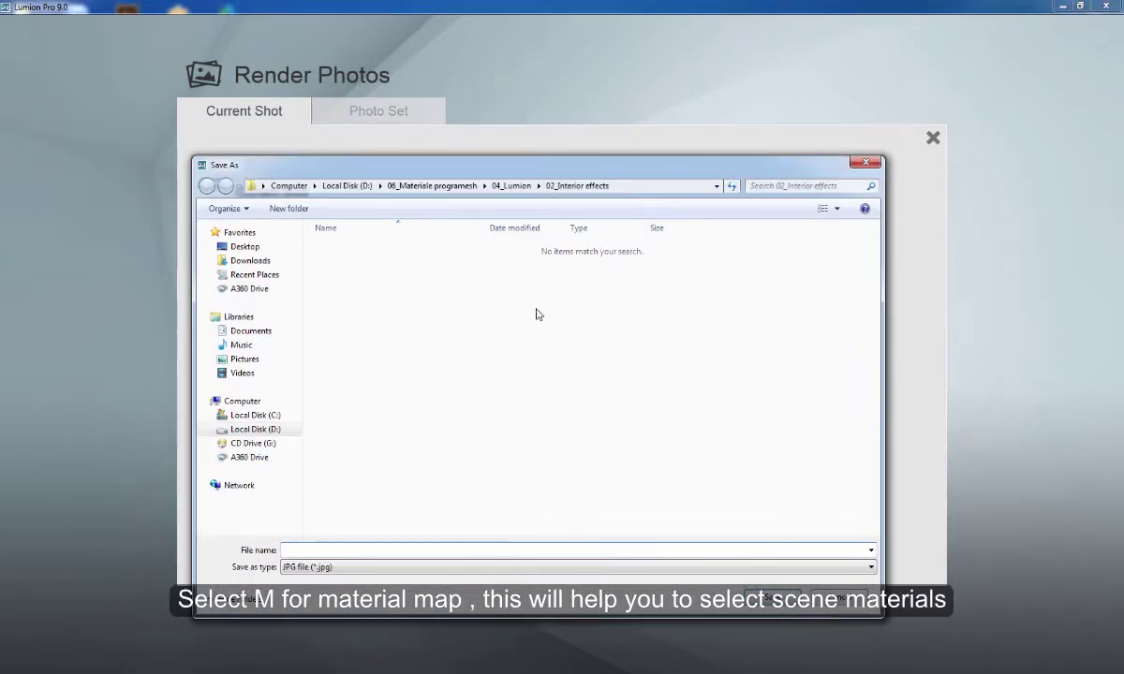
{"action": "left_click", "coordinate": [346, 185]}
{"action": "double_click", "coordinate": [375, 253]}
{"action": "double_click", "coordinate": [440, 327]}
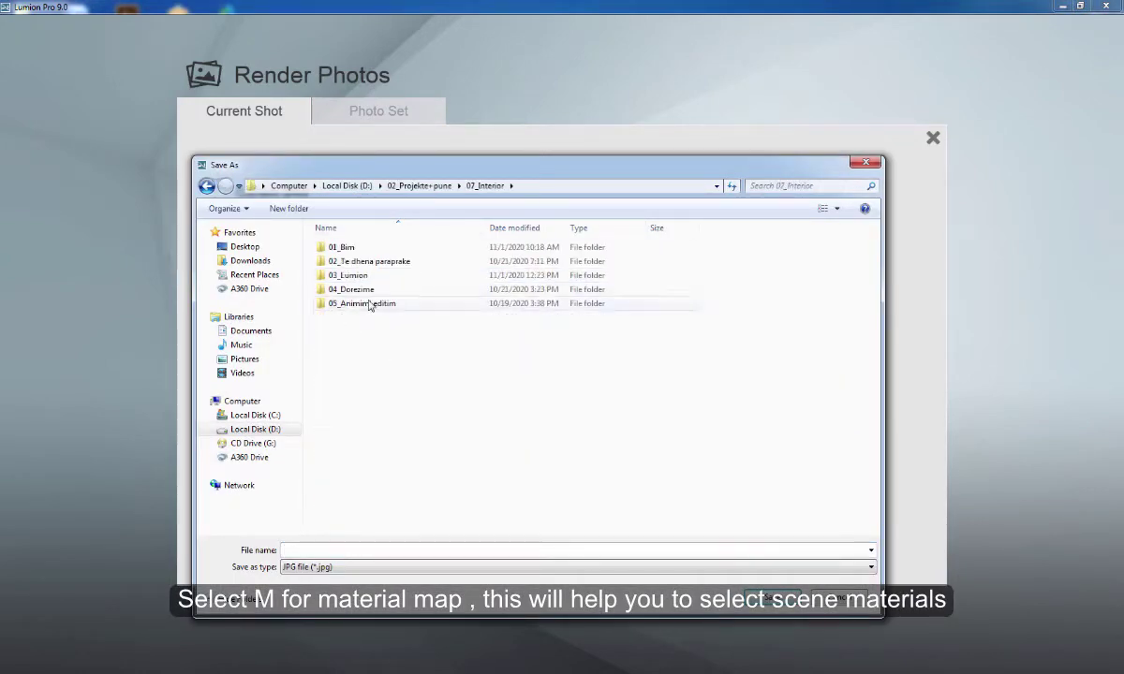
{"action": "double_click", "coordinate": [347, 276]}
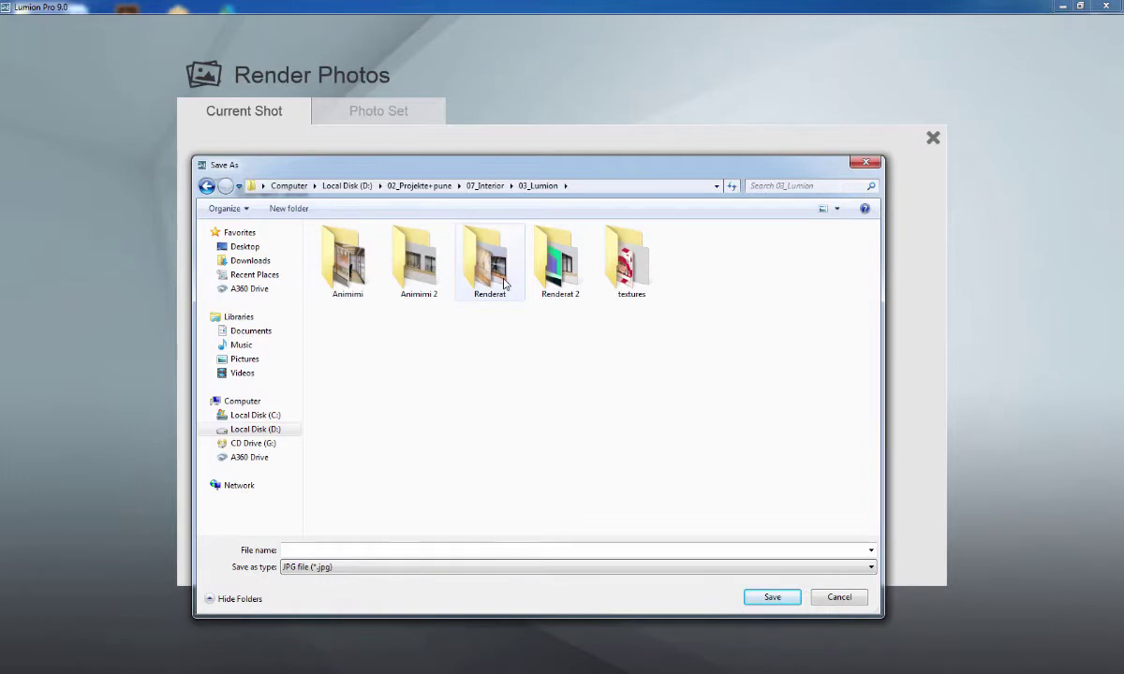
{"action": "double_click", "coordinate": [560, 262]}
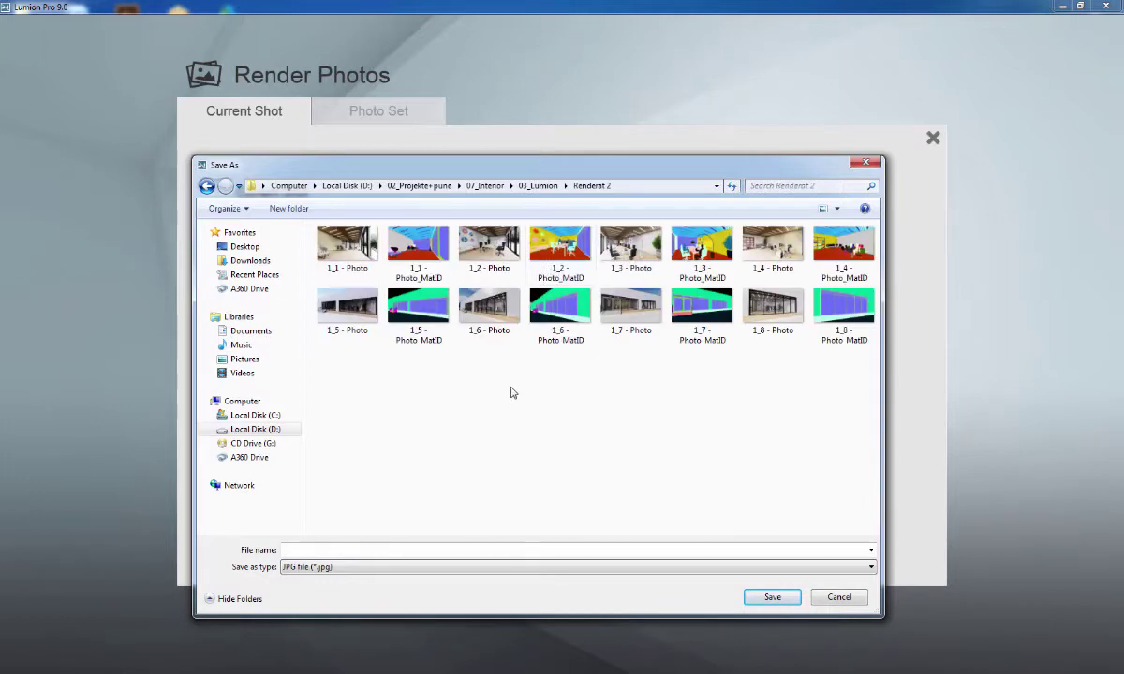
Save the render as file 2 and drag the result into Photoshop.
{"action": "left_click", "coordinate": [361, 550]}
{"action": "type", "text": "2"}
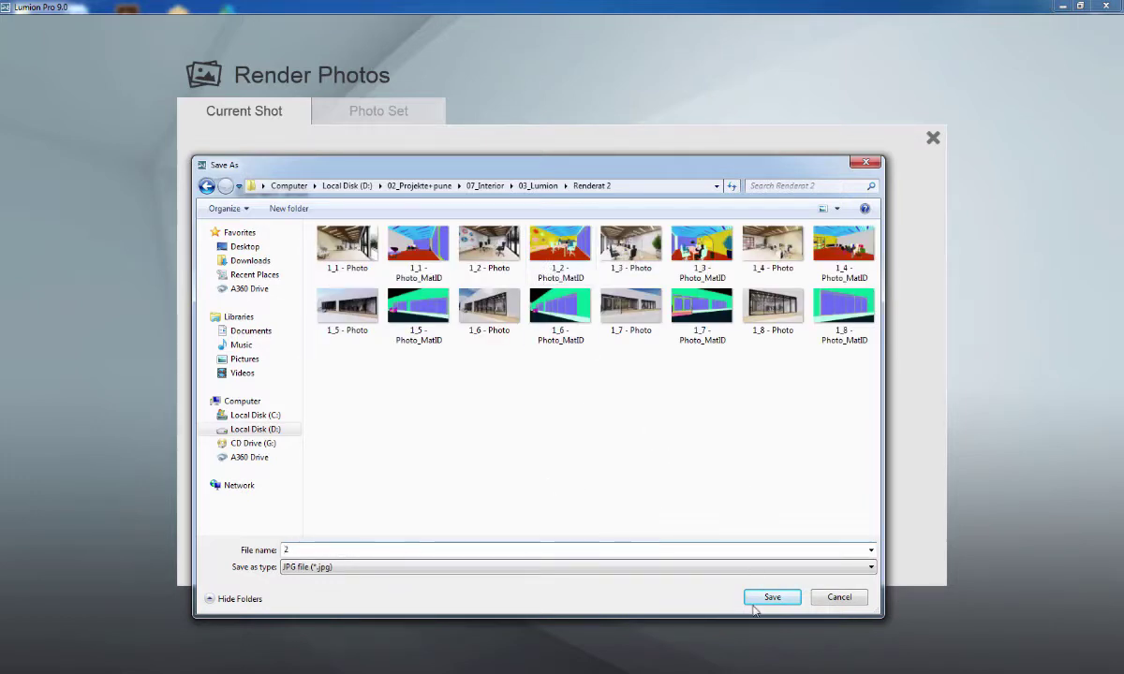
{"action": "left_click", "coordinate": [770, 599]}
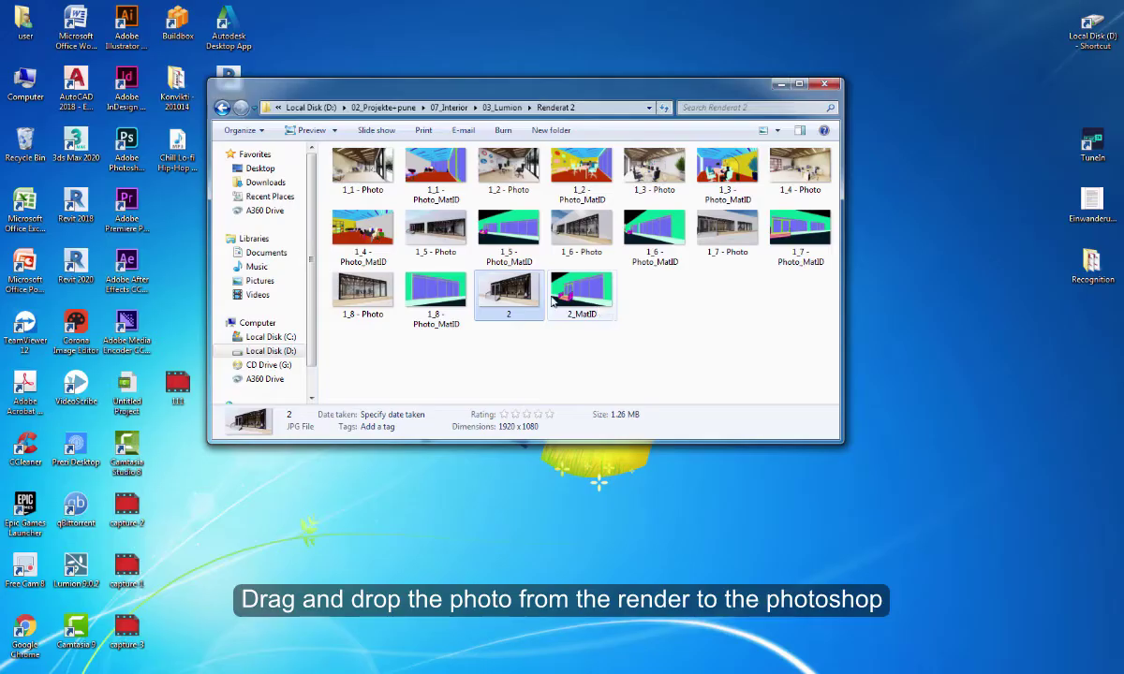
{"action": "left_click_drag", "start_coordinate": [509, 292], "coordinate": [272, 660]}
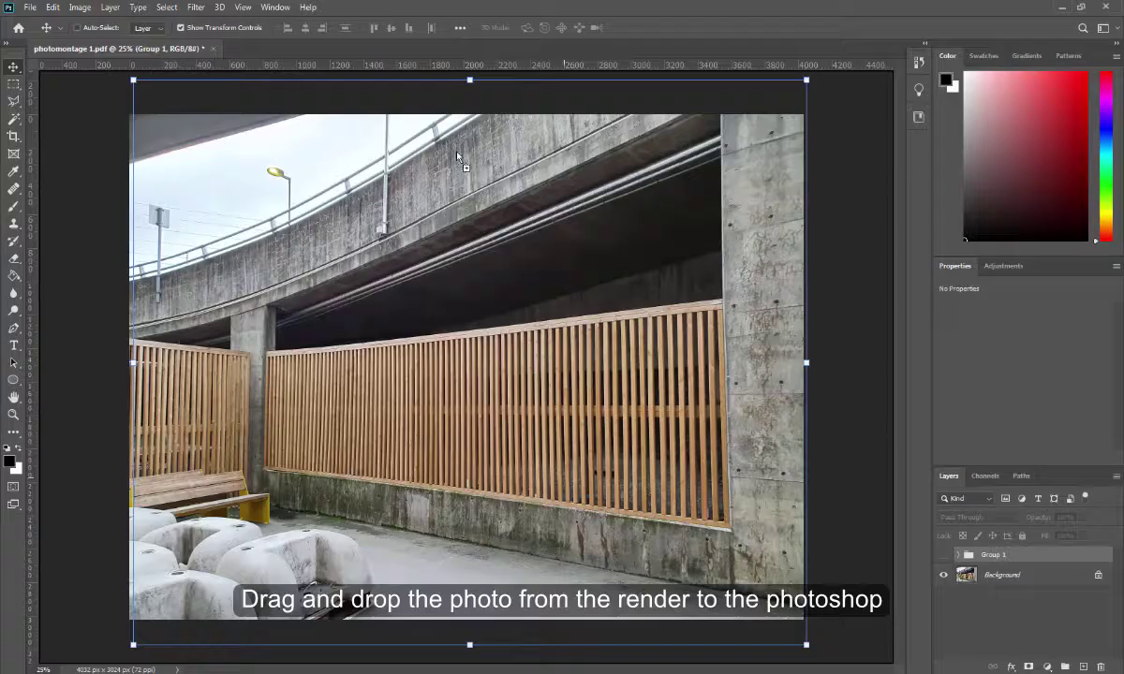
Open render 2.jpg in Photoshop, zoom in, and unlock its Background as Layer 0.
{"action": "left_click_drag", "start_coordinate": [400, 62], "coordinate": [374, 43]}
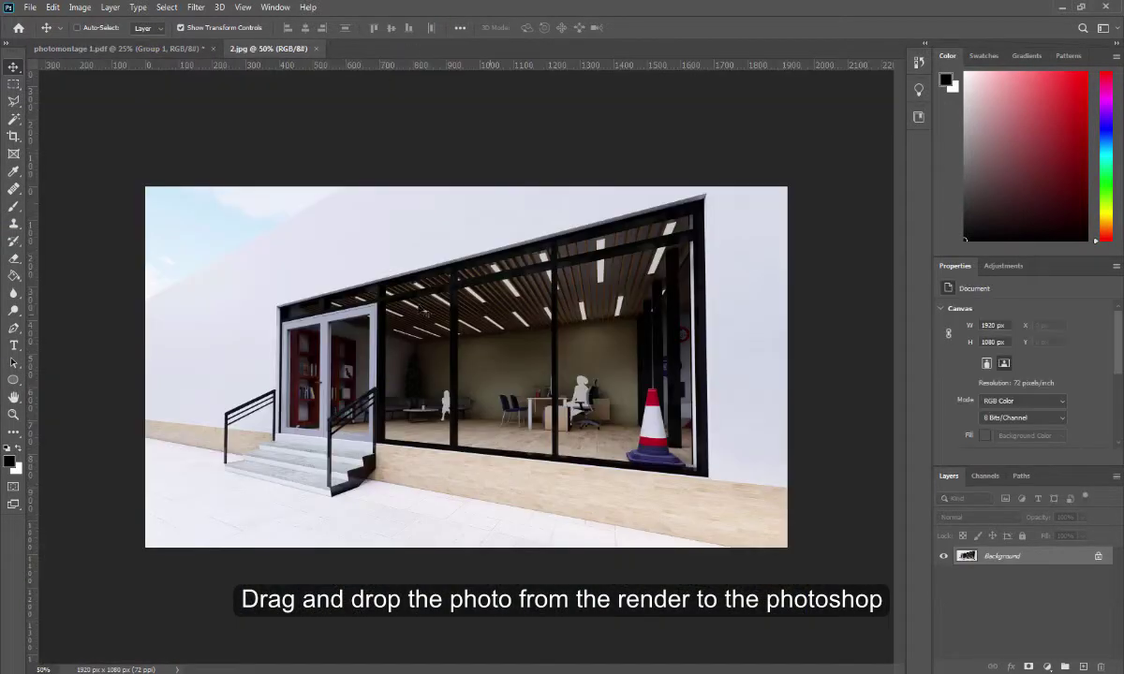
{"action": "key", "text": "ctrl+plus"}
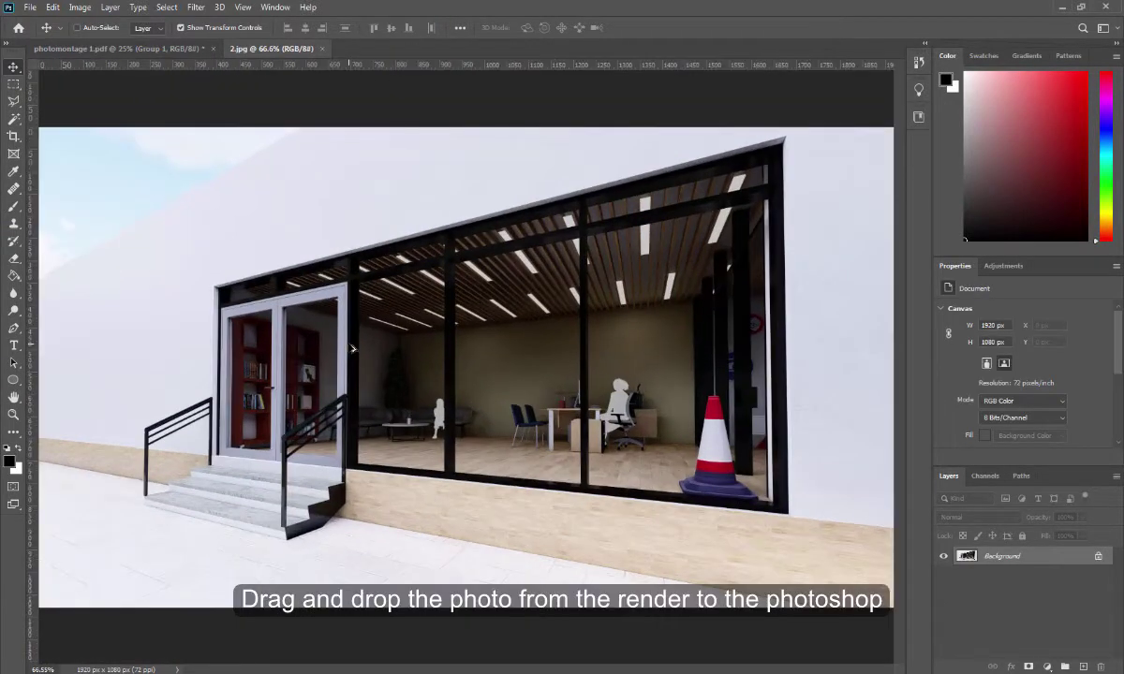
{"action": "scroll", "coordinate": [352, 348], "scroll_direction": "down", "scroll_amount": 1}
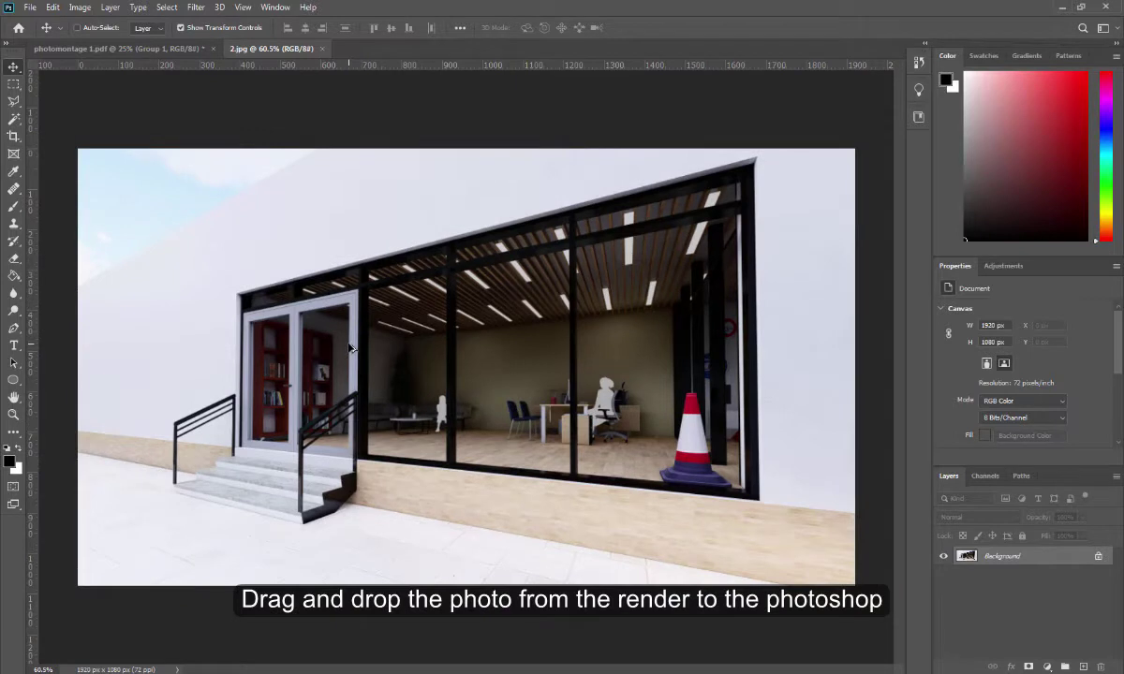
{"action": "double_click", "coordinate": [1071, 560]}
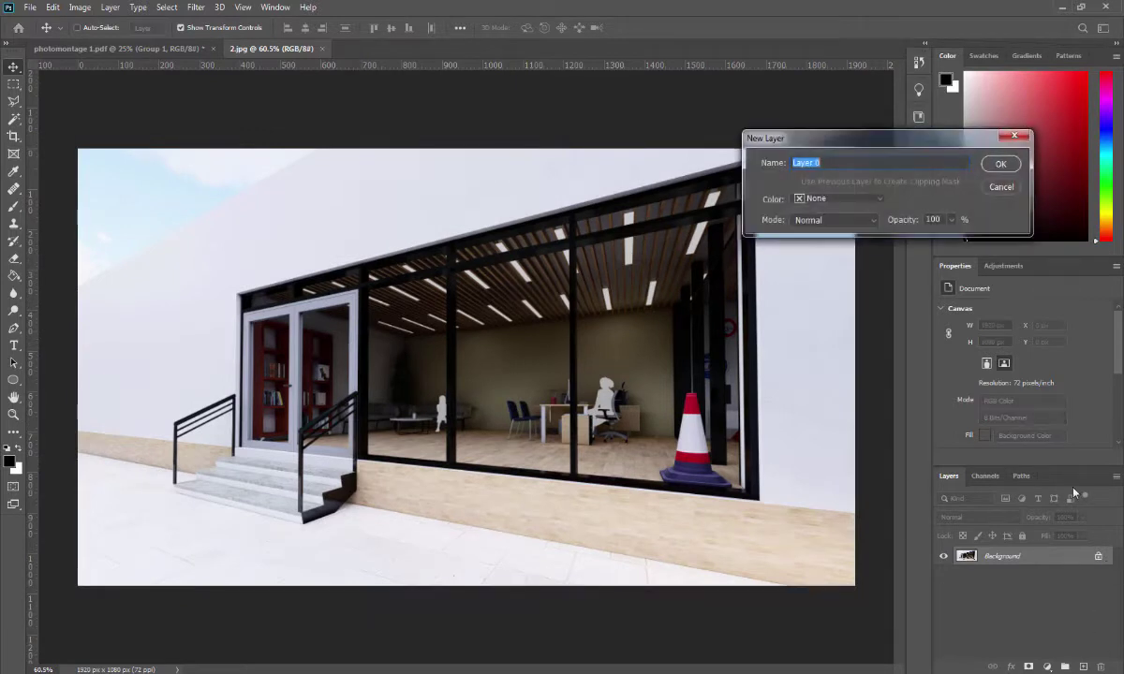
{"action": "key", "text": "Escape"}
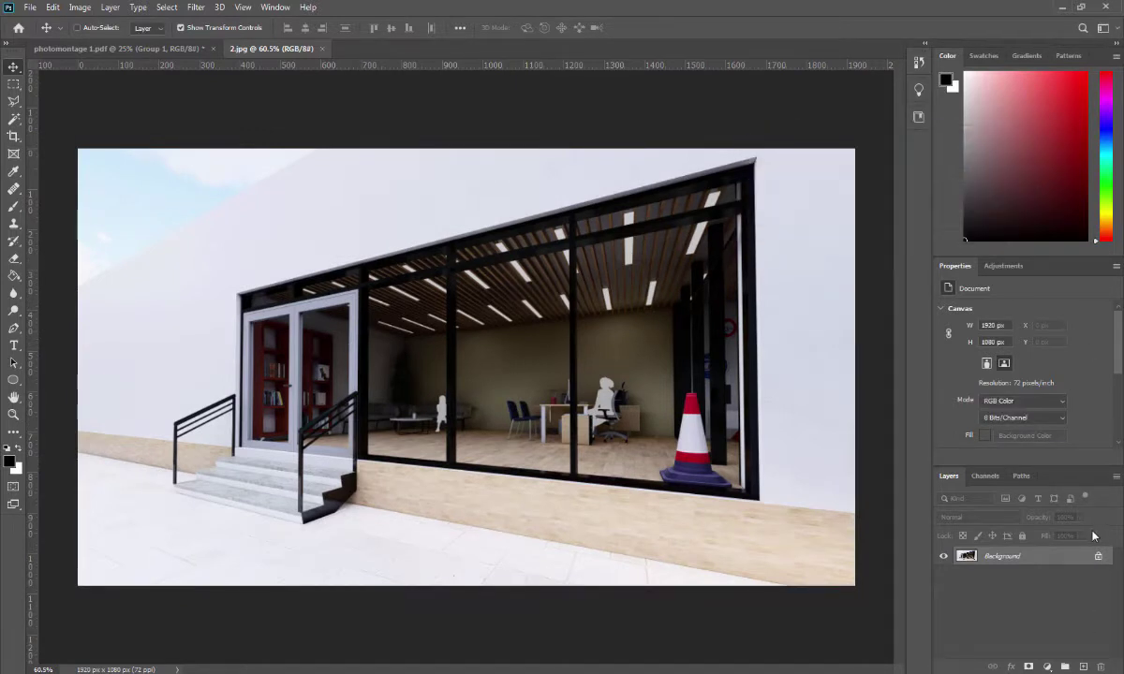
{"action": "left_click", "coordinate": [1097, 557]}
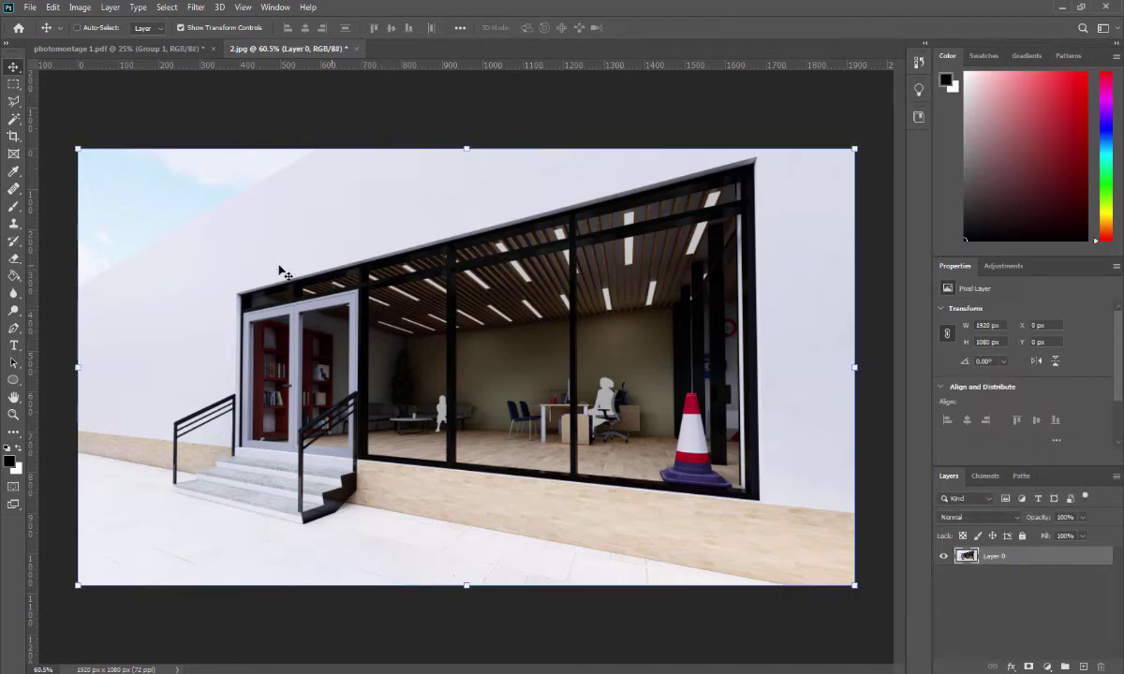
Pick the Lasso, compare with the underpass photomontage, then drag 2_MatID into the render.
{"action": "left_click", "coordinate": [14, 100]}
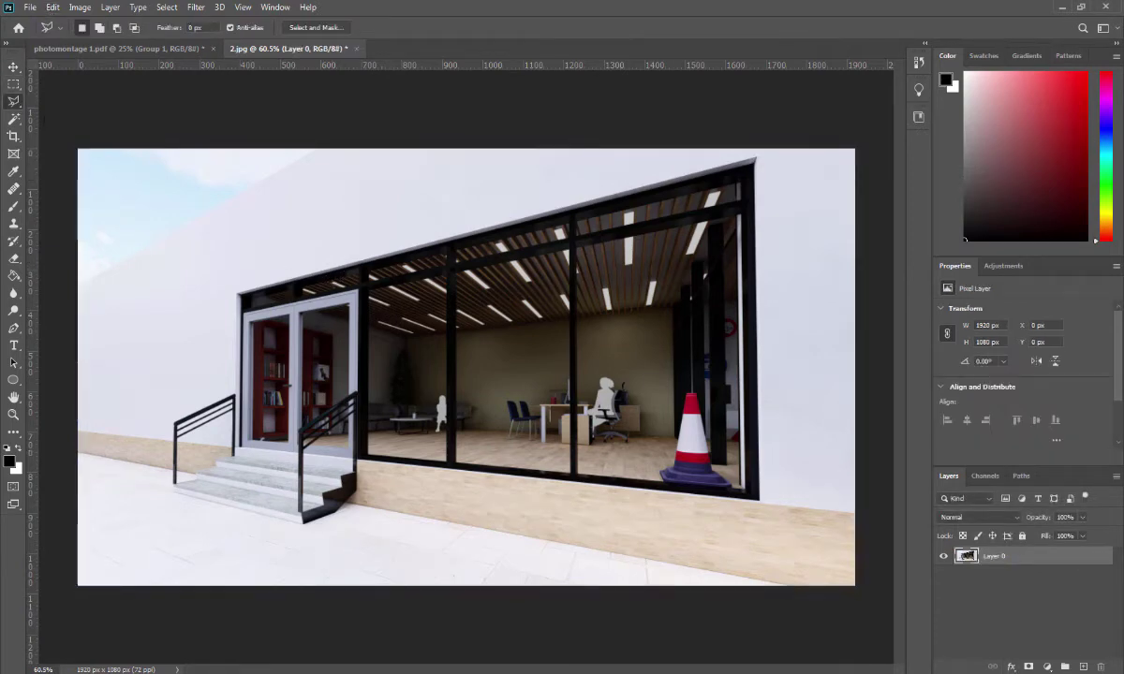
{"action": "scroll", "coordinate": [243, 318], "scroll_direction": "up", "scroll_amount": 2}
{"action": "scroll", "coordinate": [175, 326], "scroll_direction": "up", "scroll_amount": 3}
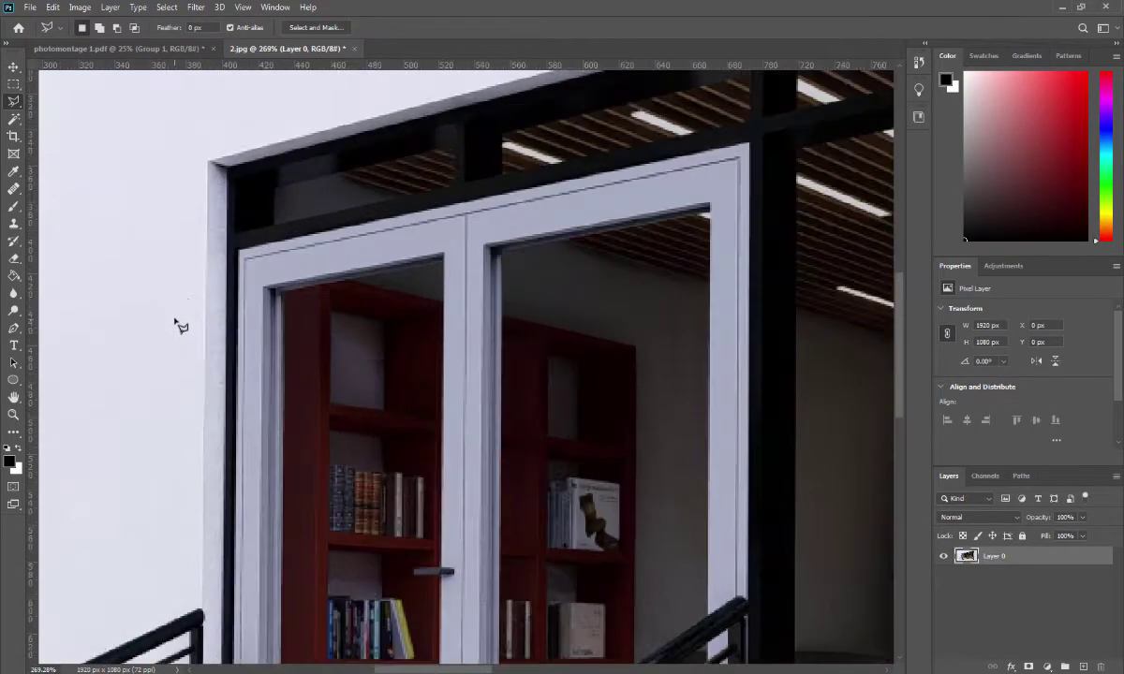
{"action": "scroll", "coordinate": [204, 300], "scroll_direction": "down", "scroll_amount": 2}
{"action": "scroll", "coordinate": [204, 299], "scroll_direction": "down", "scroll_amount": 1}
{"action": "scroll", "coordinate": [205, 299], "scroll_direction": "down", "scroll_amount": 1}
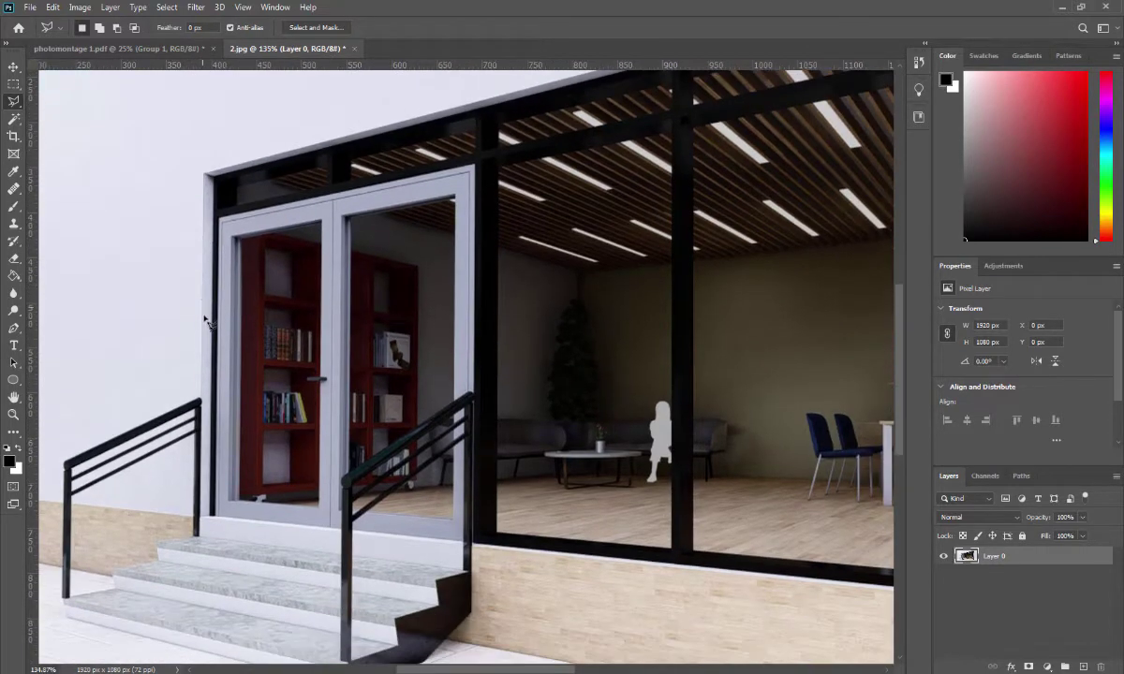
{"action": "left_click", "coordinate": [150, 48]}
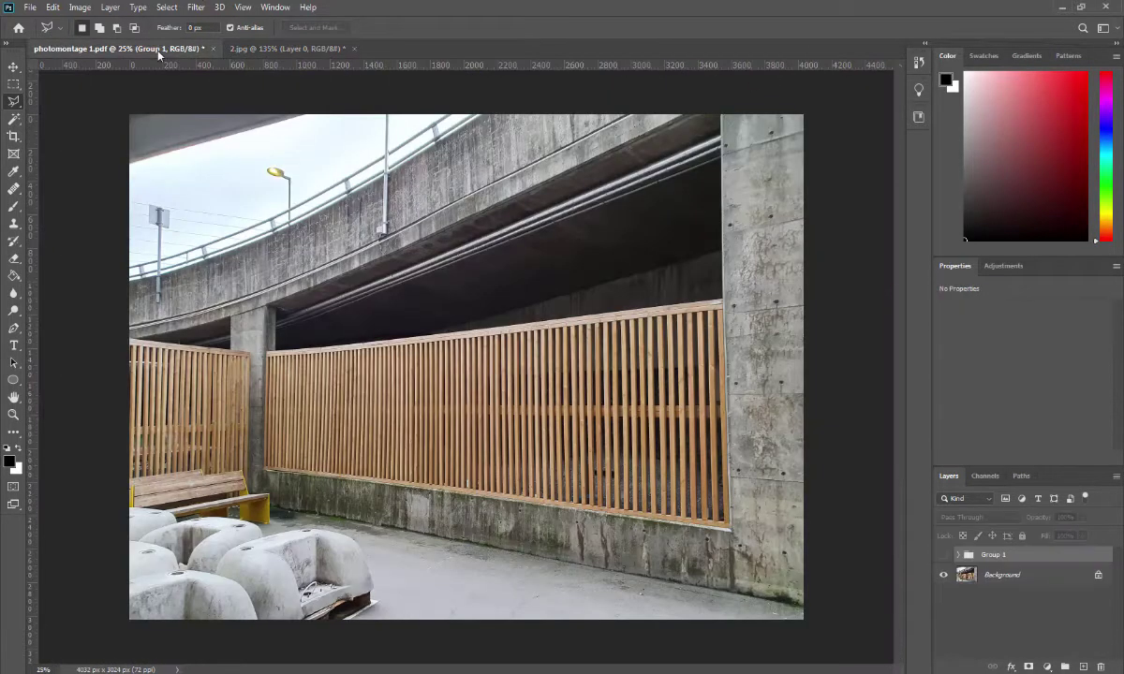
{"action": "left_click", "coordinate": [281, 48]}
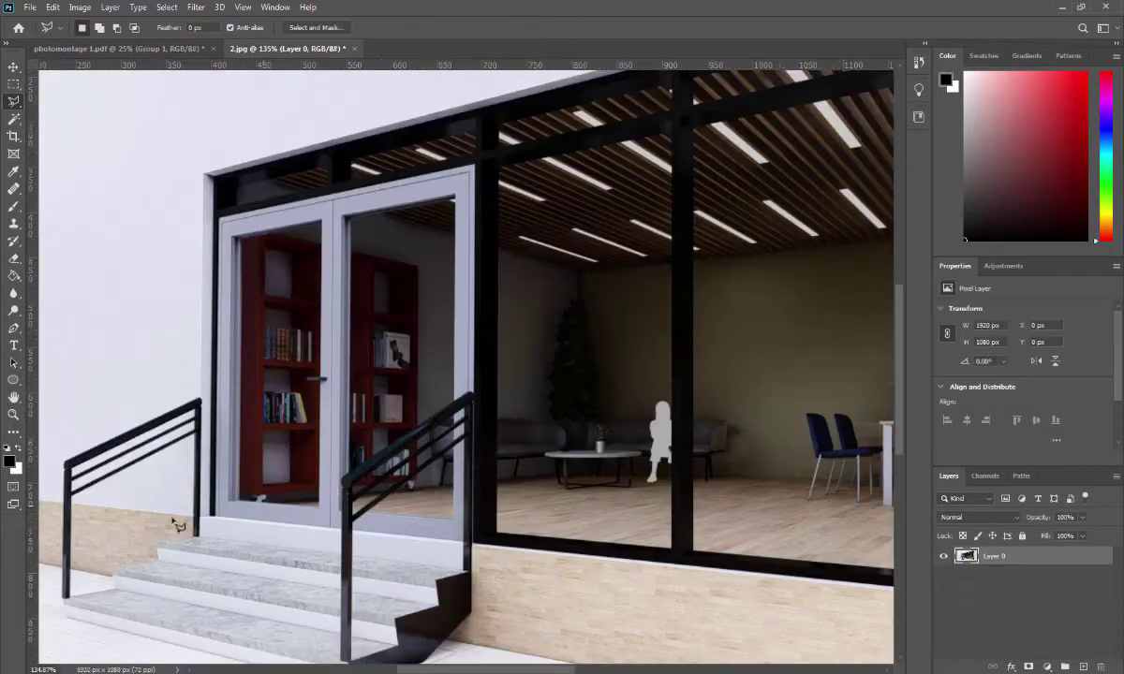
{"action": "scroll", "coordinate": [230, 450], "scroll_direction": "down", "scroll_amount": 2}
{"action": "scroll", "coordinate": [131, 519], "scroll_direction": "left", "scroll_amount": 5}
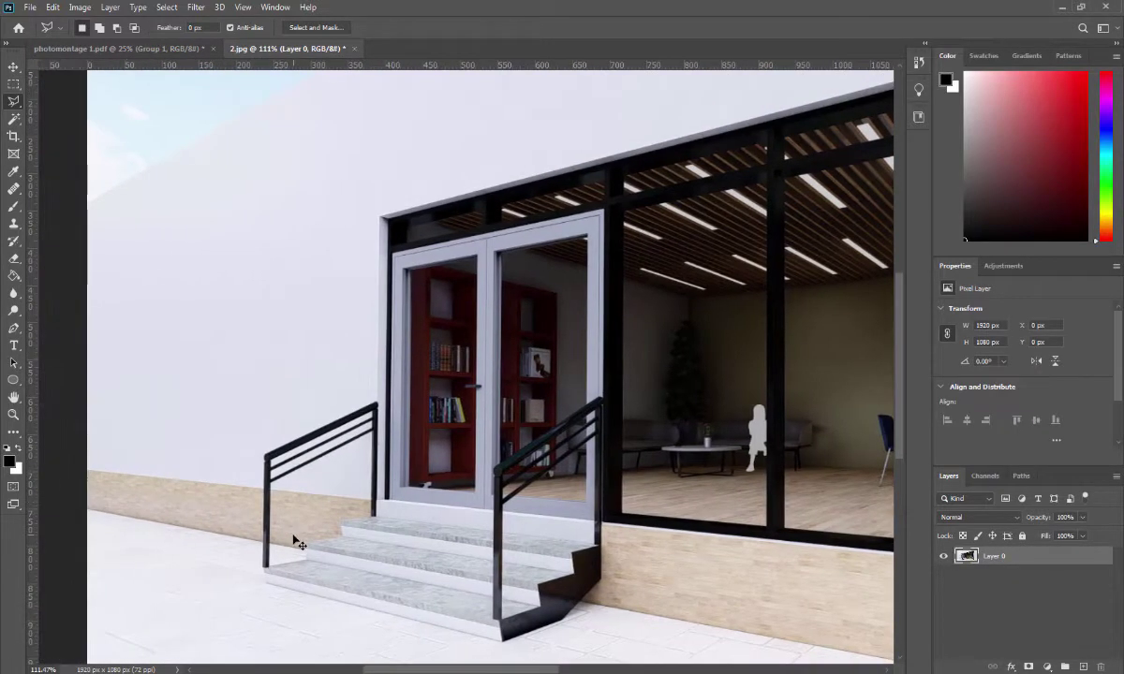
{"action": "left_click", "coordinate": [1059, 6]}
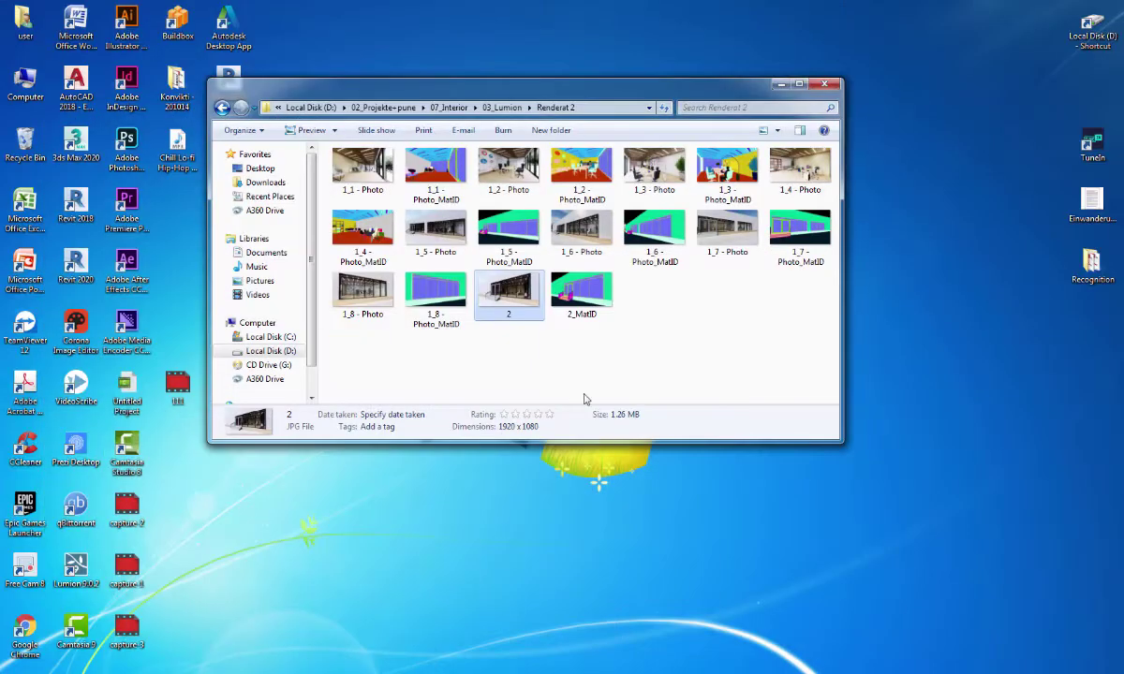
{"action": "mouse_move", "coordinate": [582, 319]}
{"action": "left_mouse_down"}
{"action": "mouse_move", "coordinate": [514, 477]}
{"action": "mouse_move", "coordinate": [493, 411]}
{"action": "left_mouse_up"}
Align the placed 2_MatID image with the render and commit it.
{"action": "scroll", "coordinate": [498, 414], "scroll_direction": "down", "scroll_amount": 2}
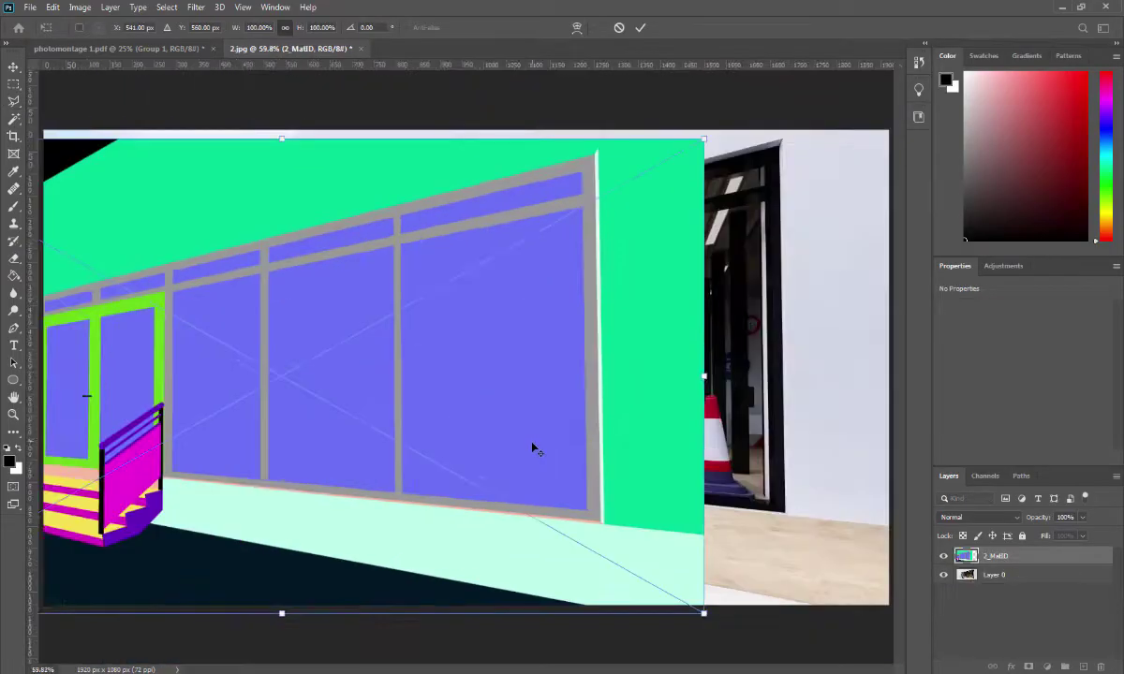
{"action": "scroll", "coordinate": [499, 414], "scroll_direction": "down", "scroll_amount": 2}
{"action": "left_click_drag", "start_coordinate": [356, 301], "coordinate": [454, 294]}
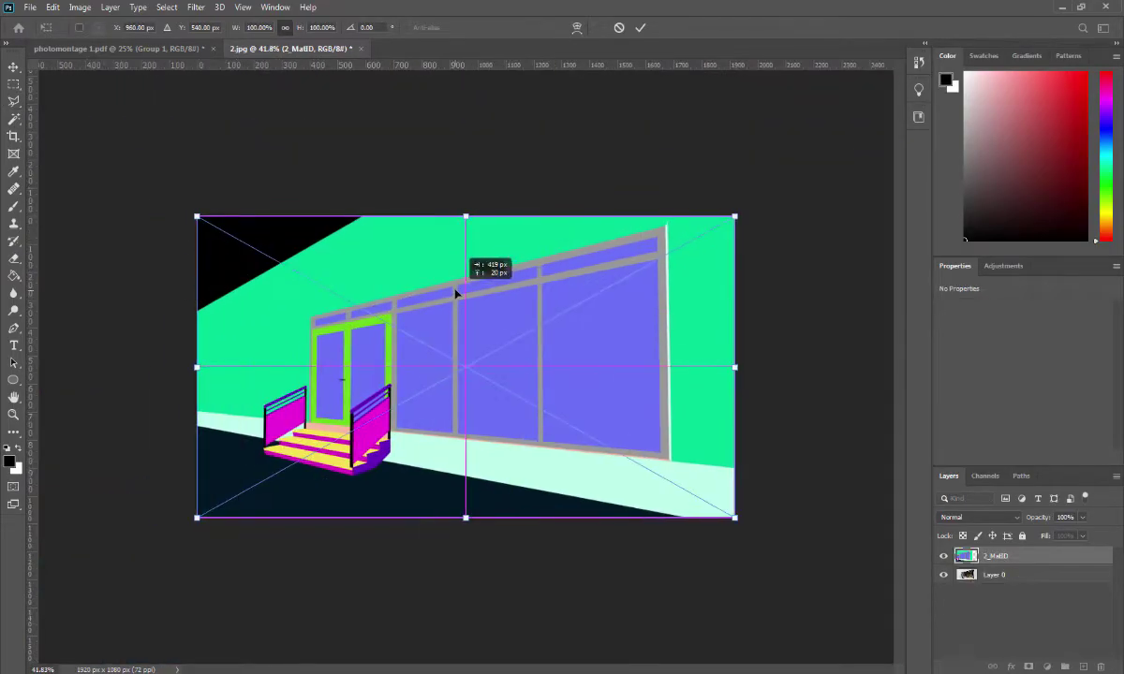
{"action": "left_click", "coordinate": [639, 27]}
Select both magenta railings using the Magic Wand and Select Similar.
{"action": "left_click", "coordinate": [14, 119]}
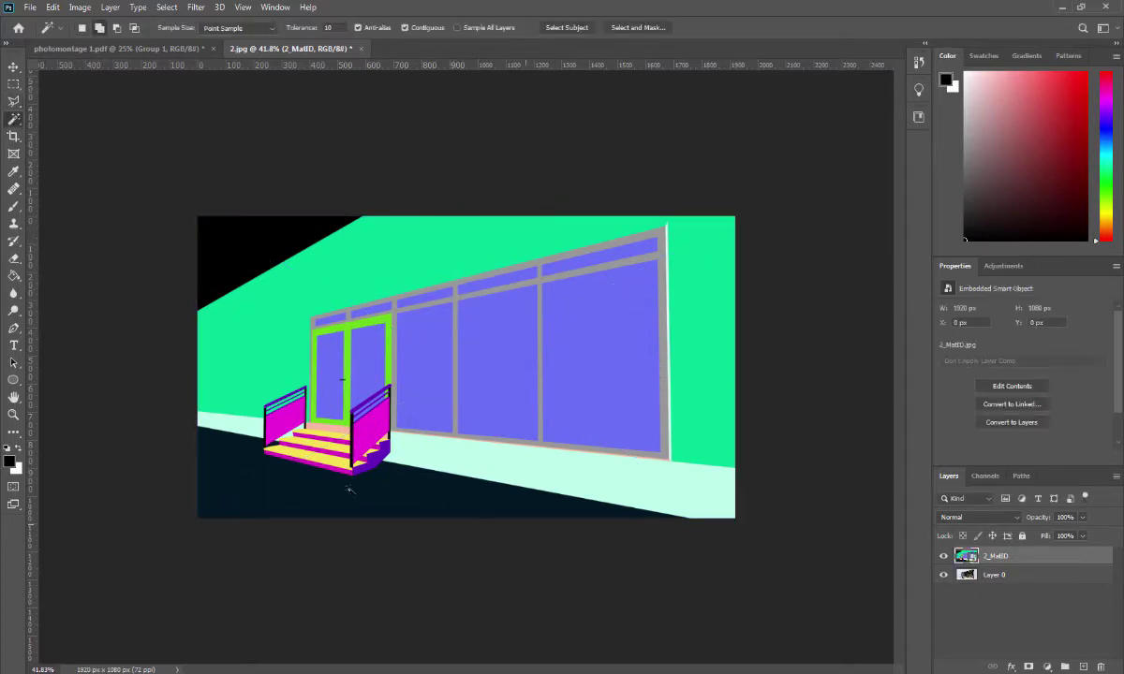
{"action": "scroll", "coordinate": [292, 424], "scroll_direction": "up", "scroll_amount": 3}
{"action": "scroll", "coordinate": [296, 365], "scroll_direction": "up", "scroll_amount": 2}
{"action": "left_click", "coordinate": [373, 451]}
{"action": "right_click", "coordinate": [376, 454]}
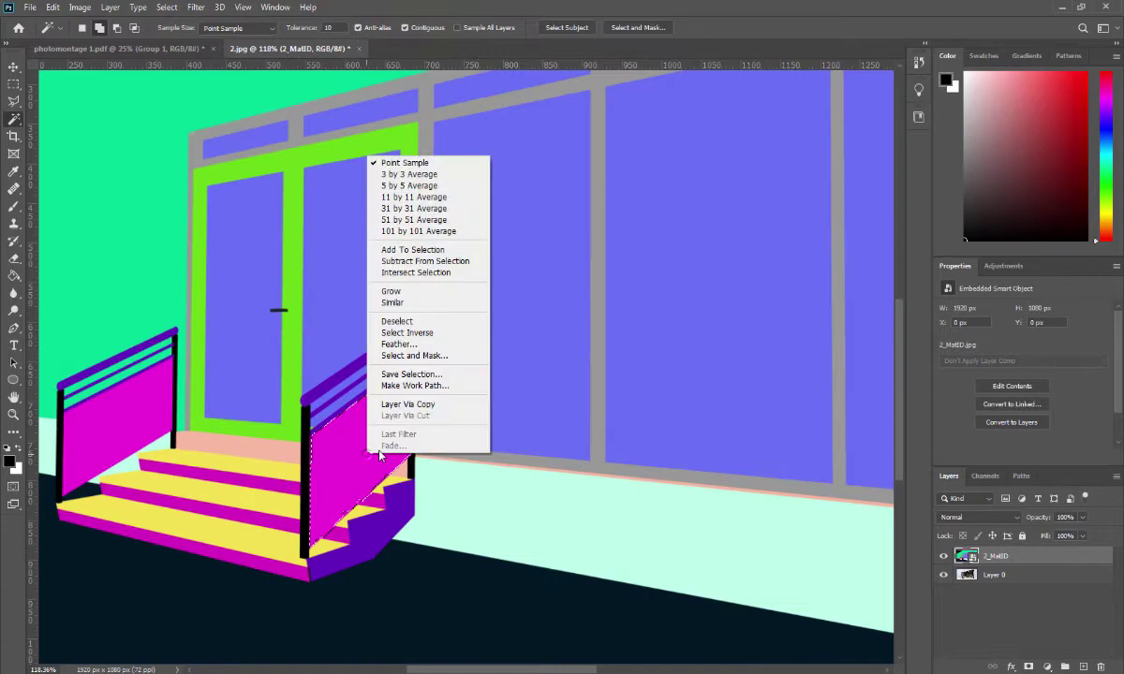
{"action": "left_click", "coordinate": [412, 302]}
{"action": "scroll", "coordinate": [146, 393], "scroll_direction": "up", "scroll_amount": 2}
{"action": "scroll", "coordinate": [389, 382], "scroll_direction": "down", "scroll_amount": 2}
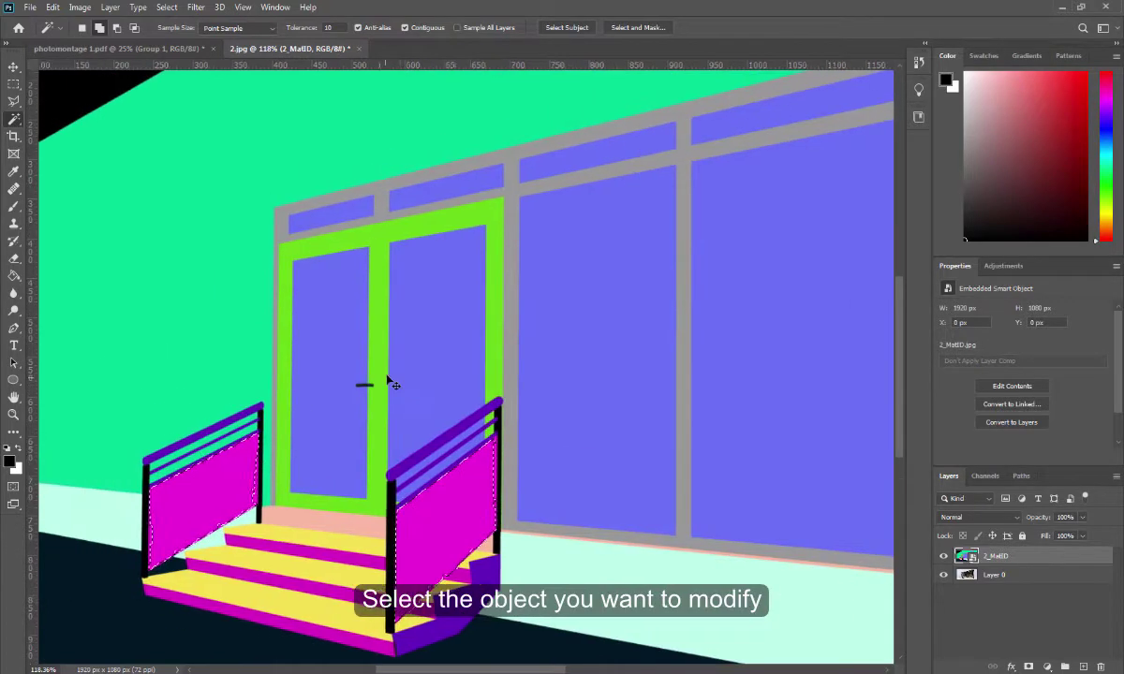
{"action": "scroll", "coordinate": [432, 329], "scroll_direction": "down", "scroll_amount": 2}
{"action": "scroll", "coordinate": [396, 311], "scroll_direction": "up", "scroll_amount": 2}
{"action": "scroll", "coordinate": [405, 323], "scroll_direction": "down", "scroll_amount": 3}
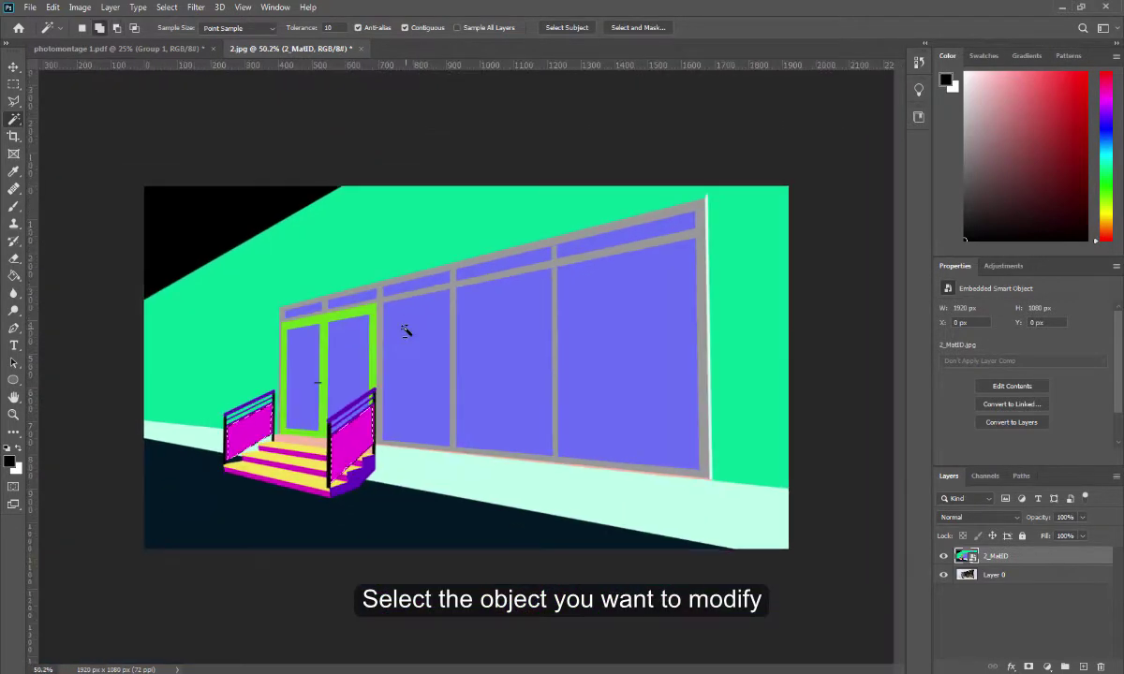
Select the whole image, subtracting the green wall and black top-left area with the Magic Wand.
{"action": "key", "text": "m"}
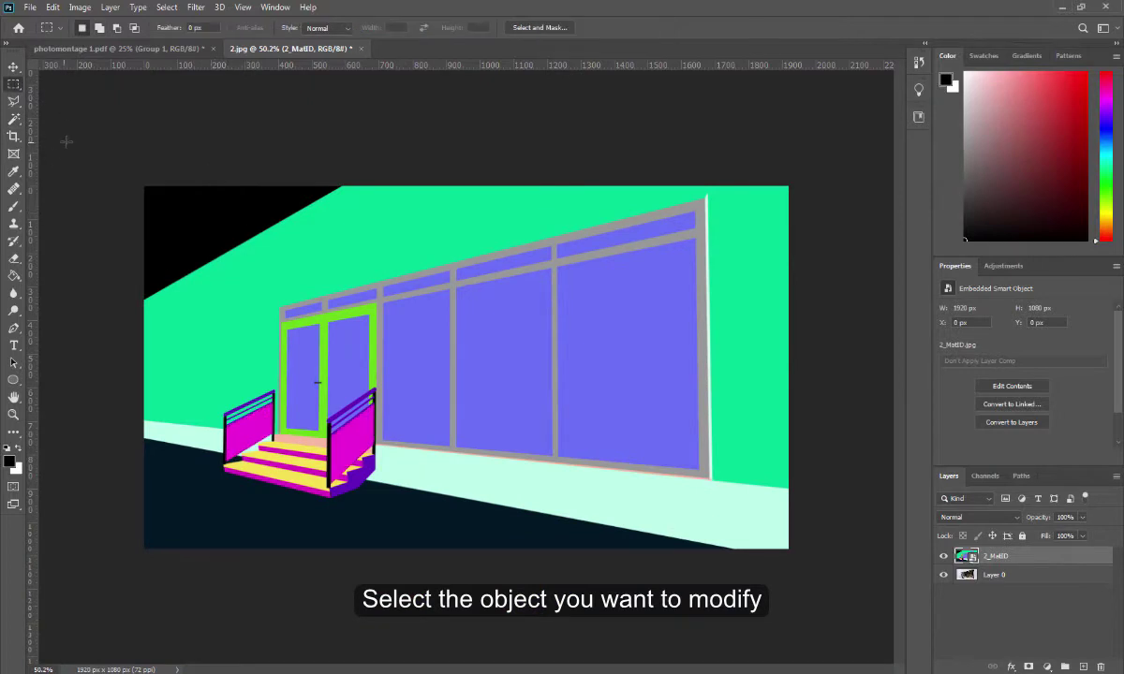
{"action": "mouse_move", "coordinate": [132, 162]}
{"action": "left_mouse_down"}
{"action": "mouse_move", "coordinate": [941, 454]}
{"action": "mouse_move", "coordinate": [1088, 629]}
{"action": "left_mouse_up"}
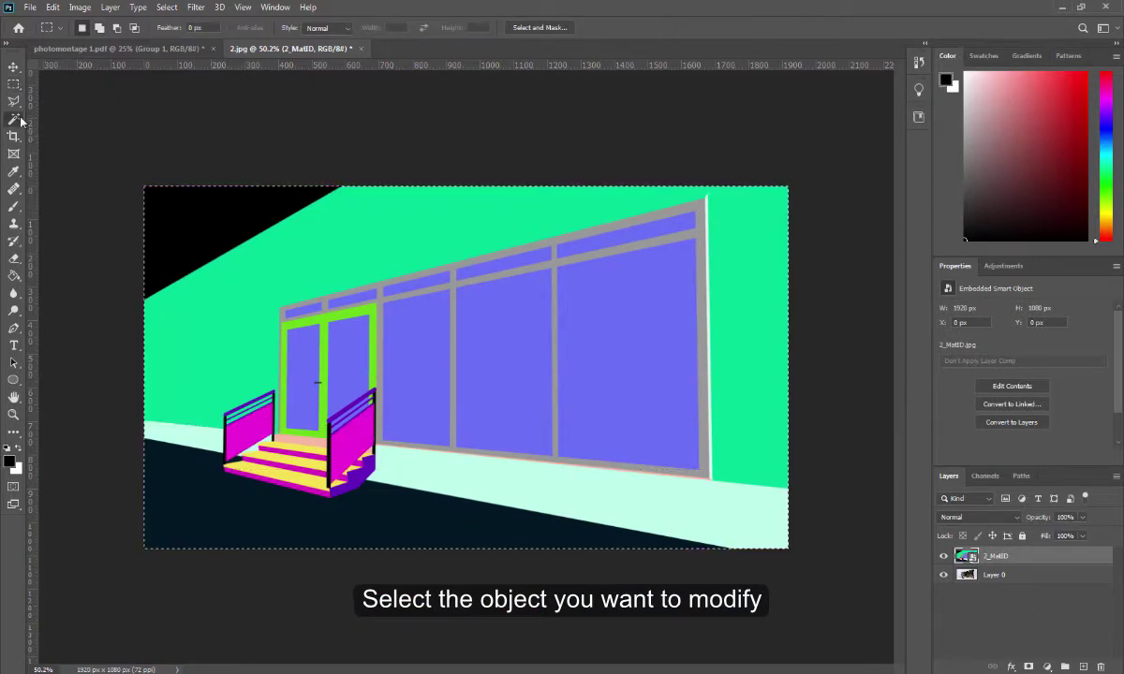
{"action": "left_click", "coordinate": [14, 119]}
{"action": "left_click", "coordinate": [333, 255]}
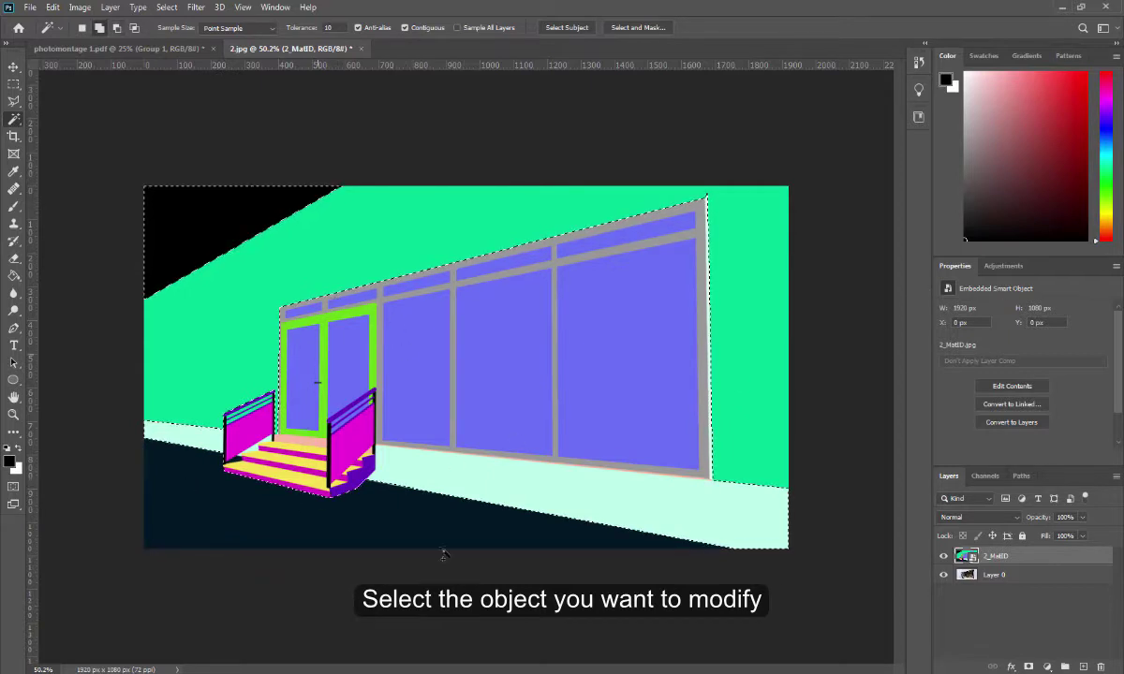
{"action": "left_click", "coordinate": [205, 208], "text": "alt"}
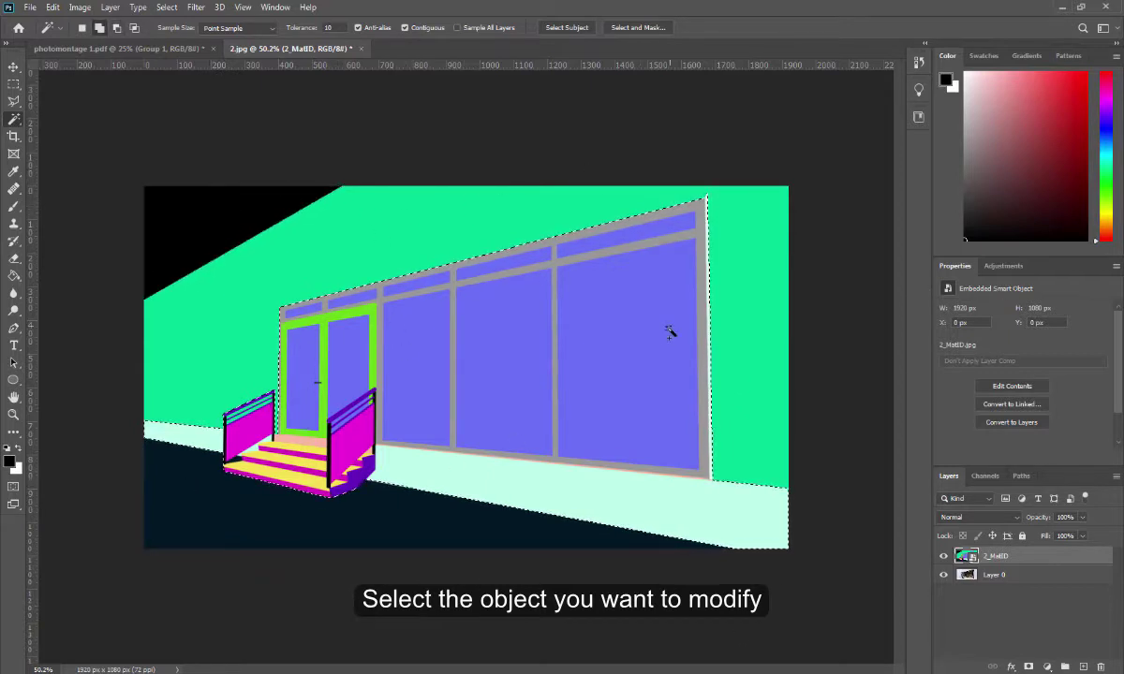
{"action": "right_click", "coordinate": [522, 325]}
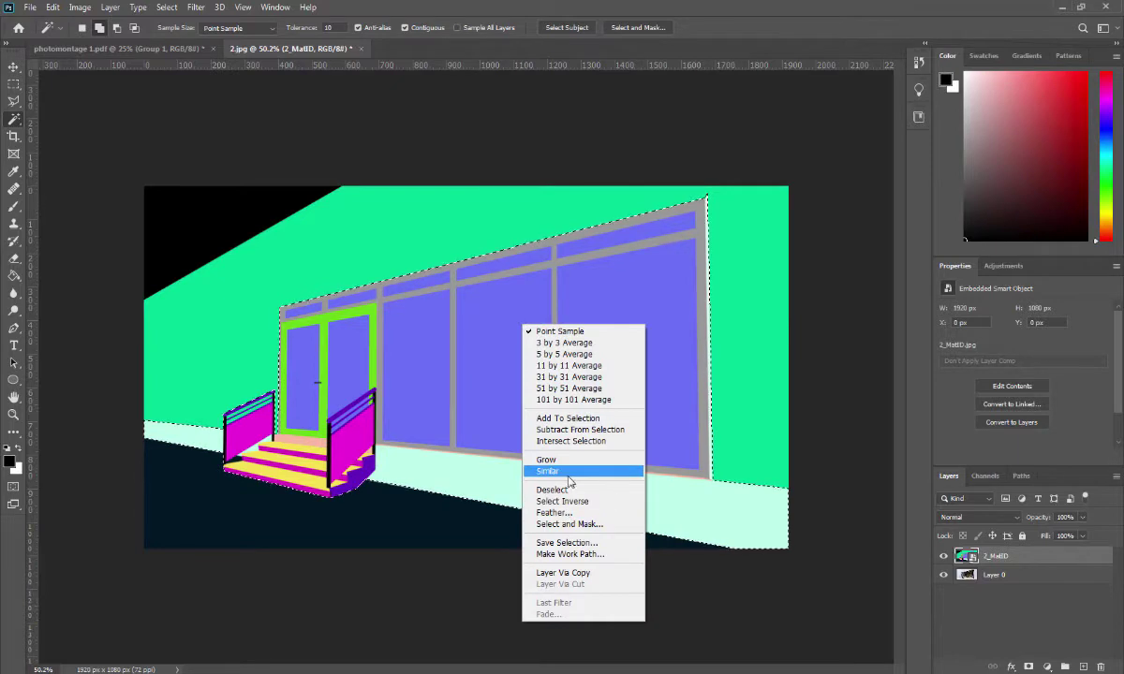
{"action": "left_click", "coordinate": [1023, 585]}
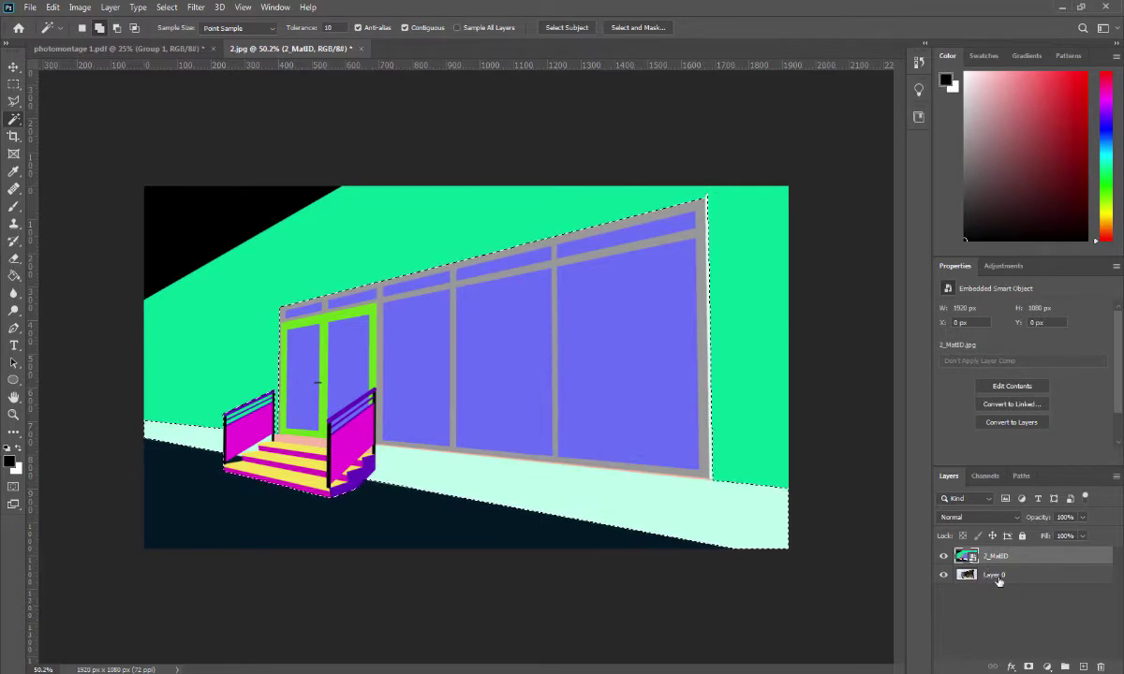
Copy the selection from Layer 0 onto a new Layer 1 via Layer Via Copy.
{"action": "left_click", "coordinate": [998, 578]}
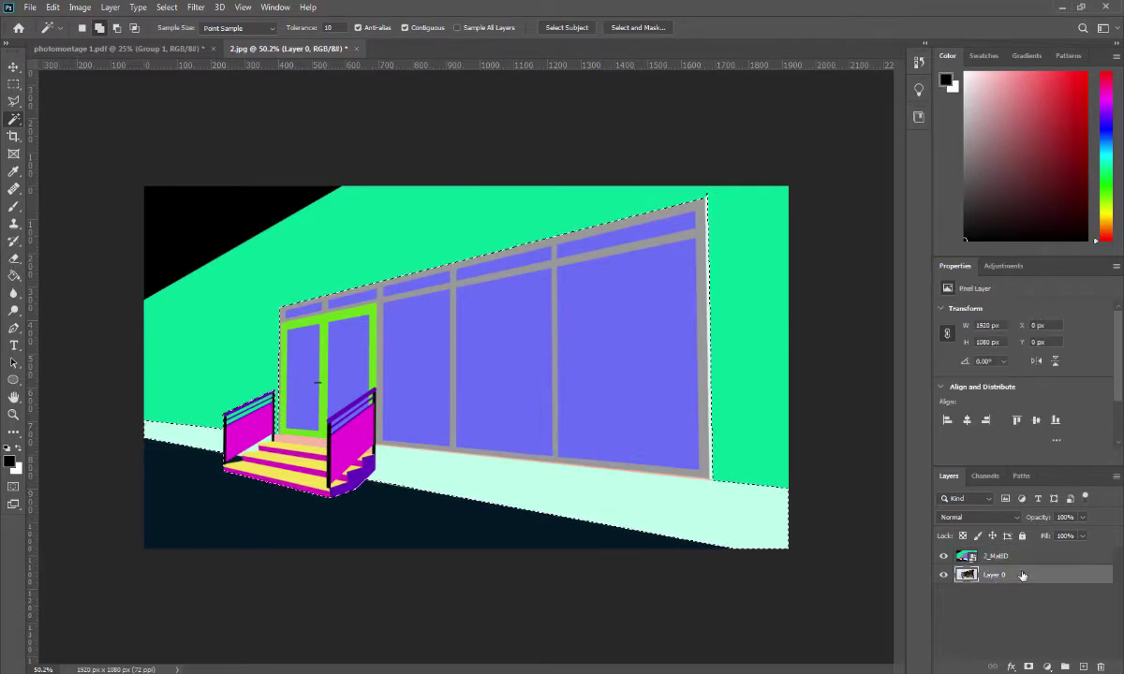
{"action": "right_click", "coordinate": [461, 377]}
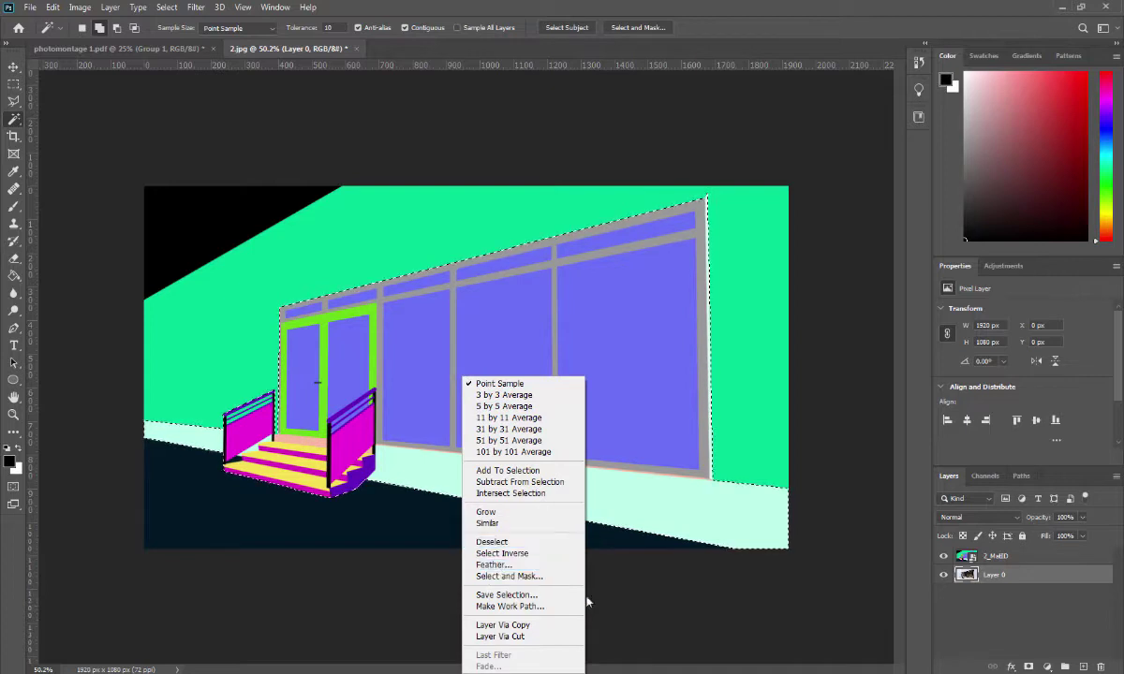
{"action": "left_click", "coordinate": [506, 624]}
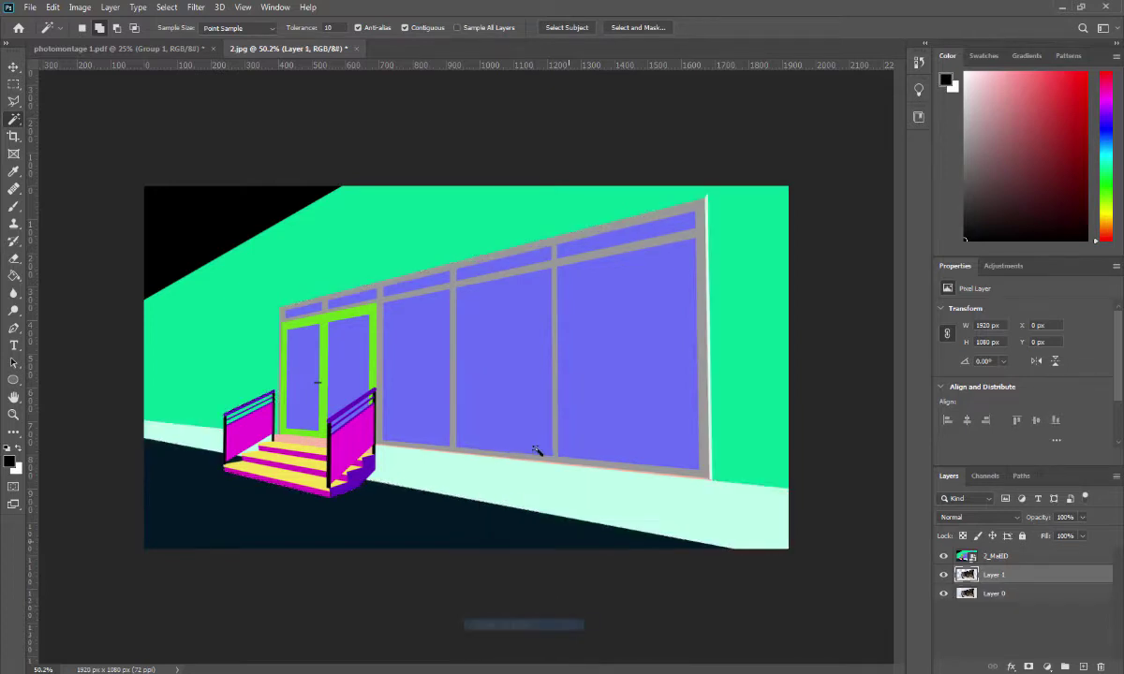
Hide 2_MatID and drag the Layer 1 storefront into the underpass photomontage.
{"action": "left_click", "coordinate": [12, 68]}
{"action": "left_click_drag", "start_coordinate": [432, 289], "coordinate": [532, 292]}
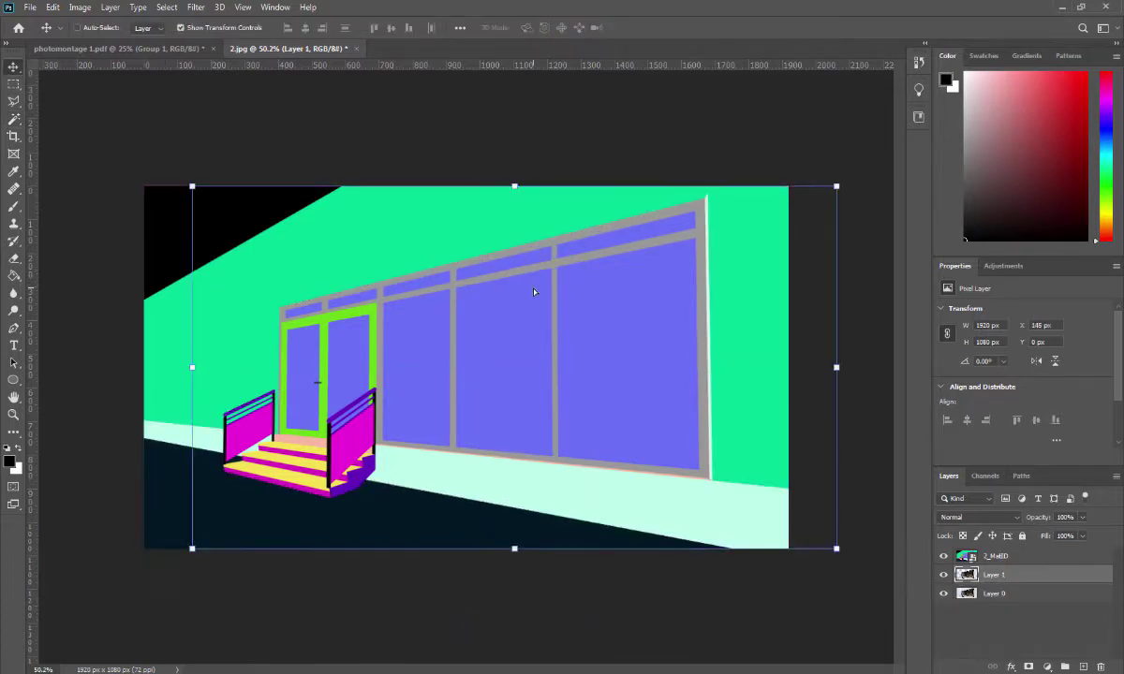
{"action": "key", "text": "ctrl+z"}
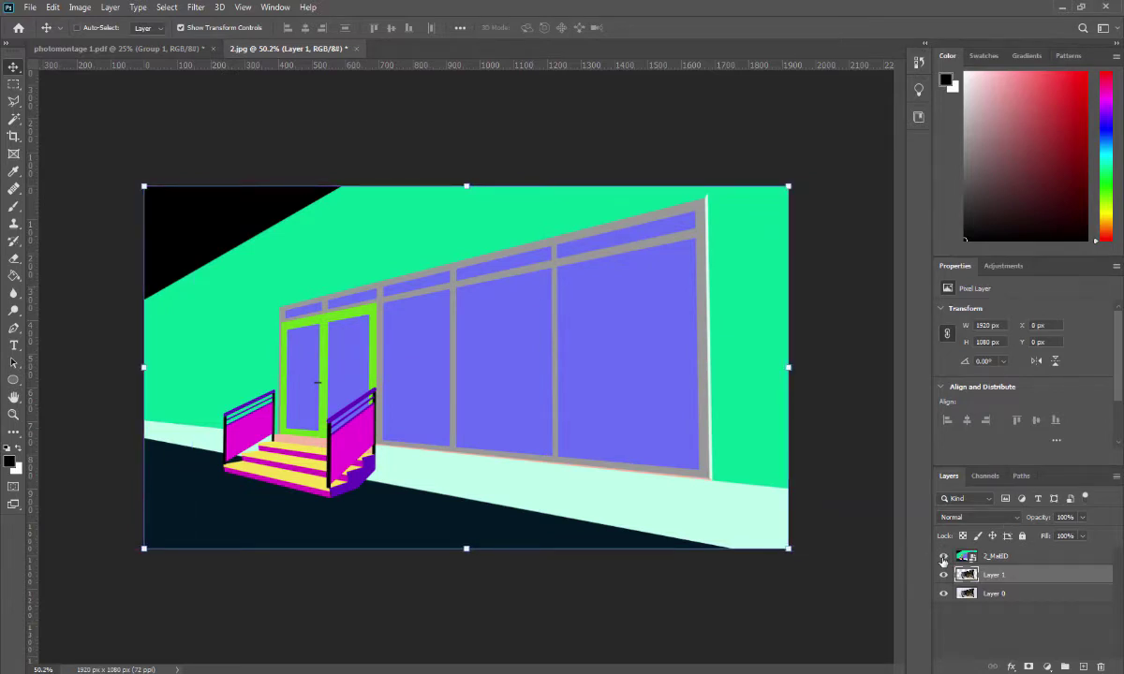
{"action": "left_click", "coordinate": [943, 557]}
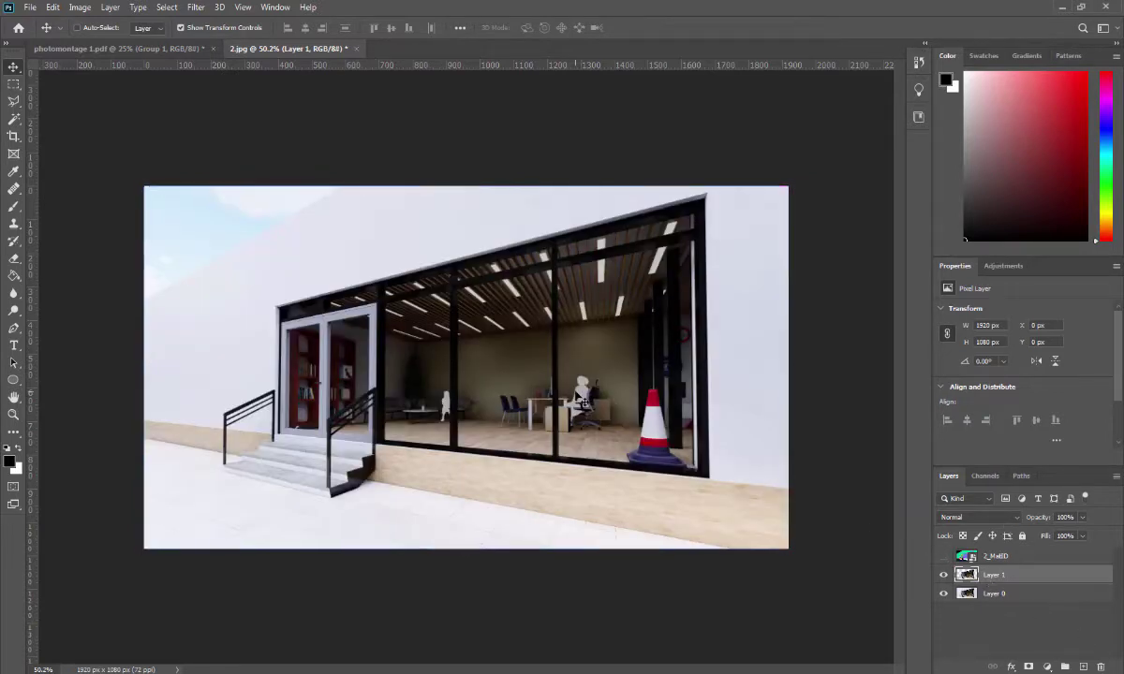
{"action": "mouse_move", "coordinate": [504, 236]}
{"action": "left_mouse_down"}
{"action": "mouse_move", "coordinate": [529, 372]}
{"action": "mouse_move", "coordinate": [177, 48]}
{"action": "mouse_move", "coordinate": [485, 373]}
{"action": "left_mouse_up"}
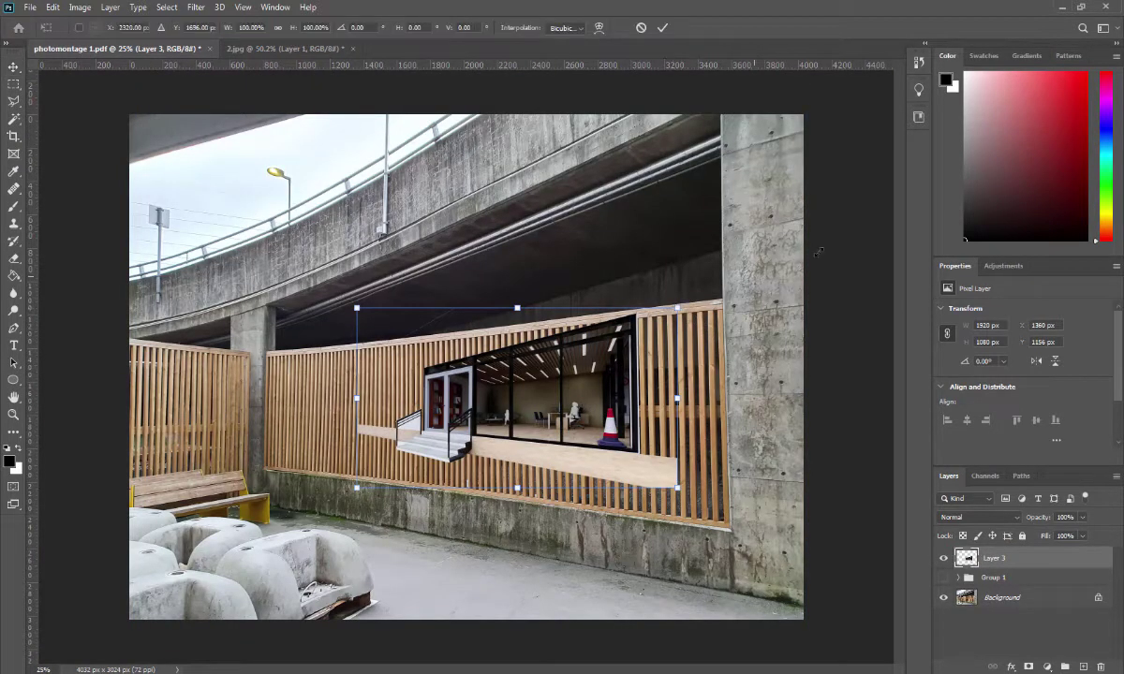
Scale Layer 3 up to 5046 x 2838 px, commit, and shift it up-left over the fence.
{"action": "left_click_drag", "start_coordinate": [676, 307], "coordinate": [916, 216]}
{"action": "key", "text": "ctrl+z"}
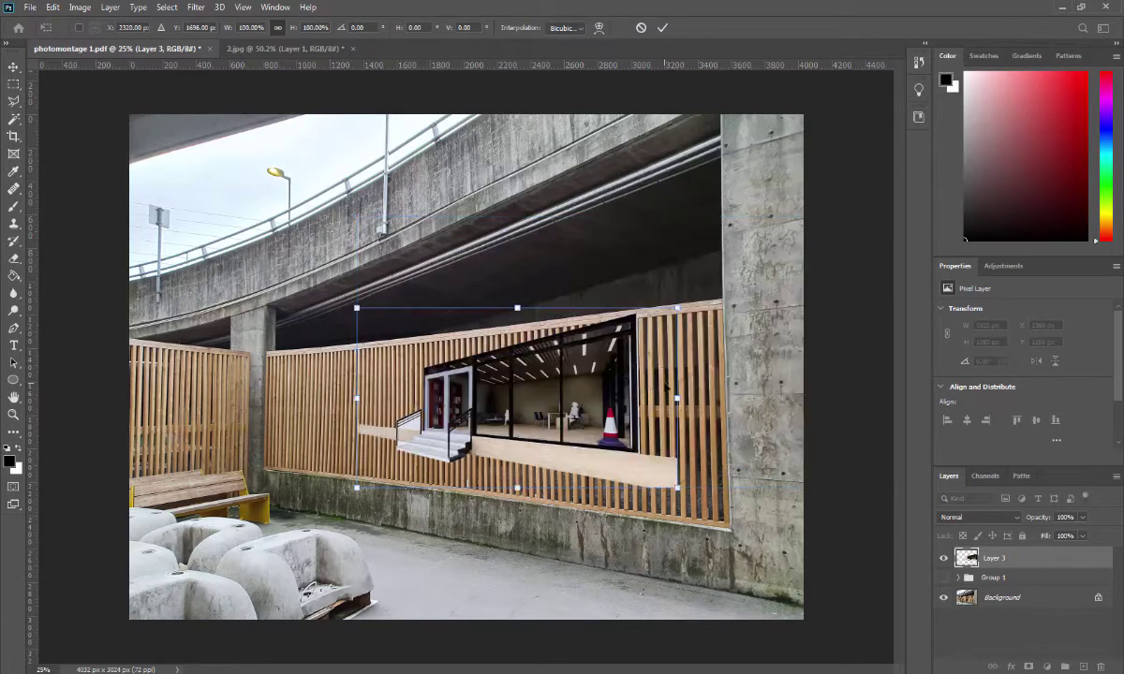
{"action": "scroll", "coordinate": [569, 382], "scroll_direction": "down", "scroll_amount": 1}
{"action": "scroll", "coordinate": [569, 382], "scroll_direction": "down", "scroll_amount": 1}
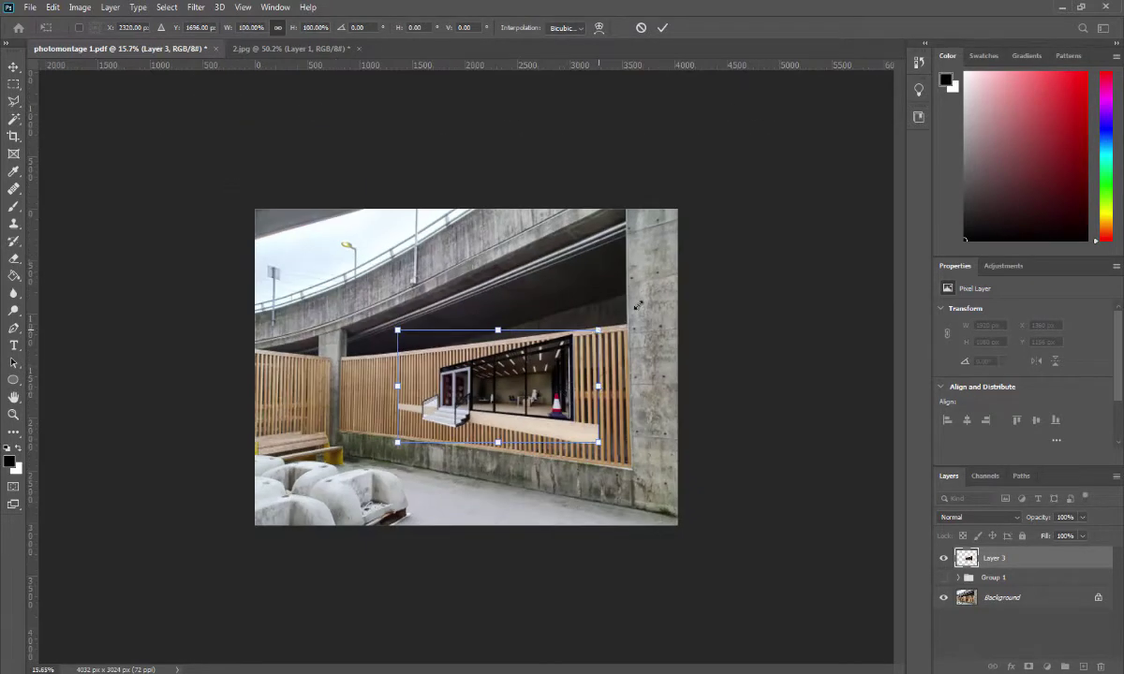
{"action": "left_click_drag", "start_coordinate": [638, 305], "coordinate": [805, 214]}
{"action": "mouse_move", "coordinate": [403, 436]}
{"action": "left_mouse_down"}
{"action": "mouse_move", "coordinate": [242, 487]}
{"action": "mouse_move", "coordinate": [140, 557]}
{"action": "left_mouse_up"}
{"action": "left_click_drag", "start_coordinate": [494, 396], "coordinate": [544, 343]}
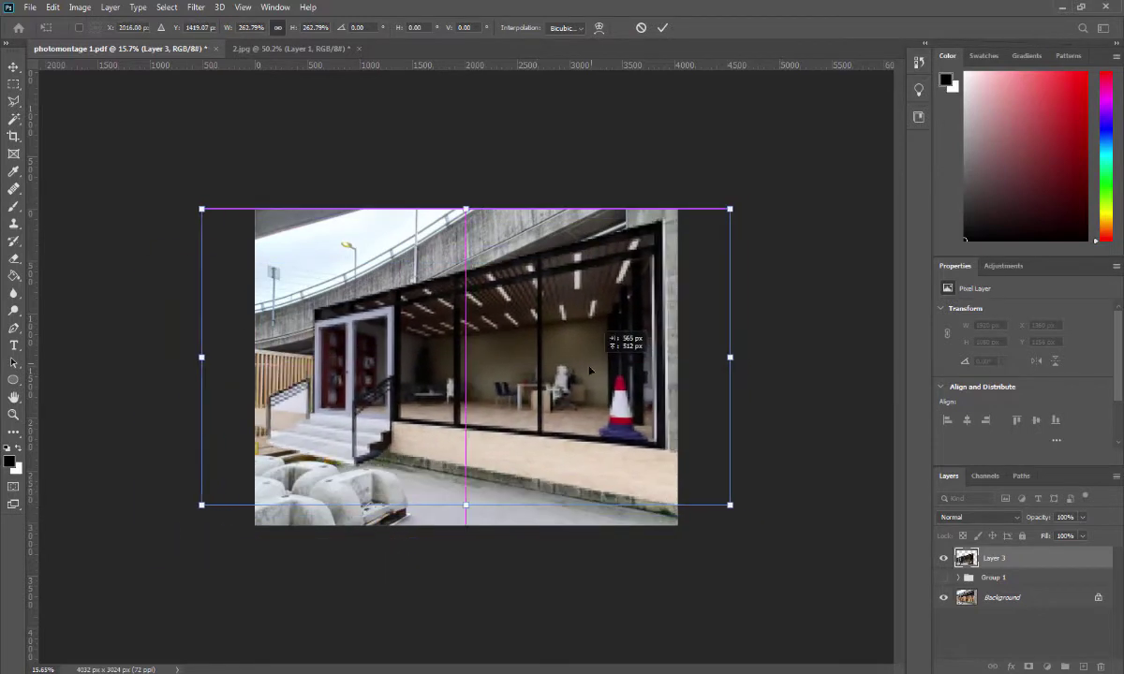
{"action": "left_click", "coordinate": [661, 27]}
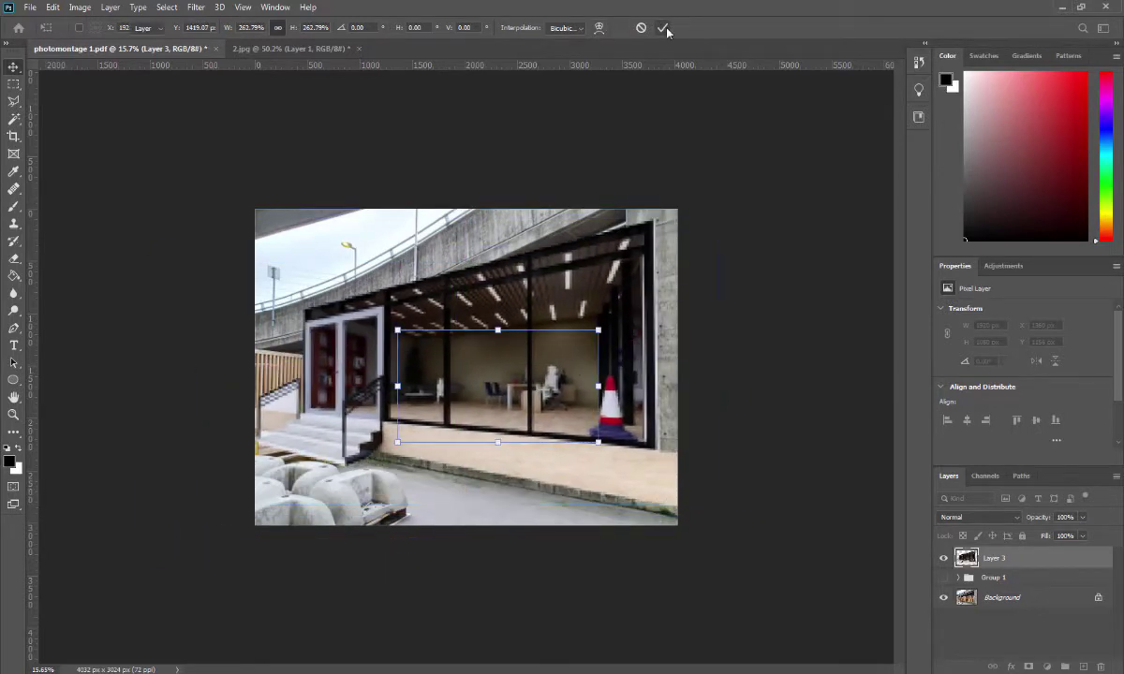
{"action": "mouse_move", "coordinate": [576, 379]}
{"action": "left_mouse_down"}
{"action": "mouse_move", "coordinate": [554, 362]}
{"action": "mouse_move", "coordinate": [604, 360]}
{"action": "left_mouse_up"}
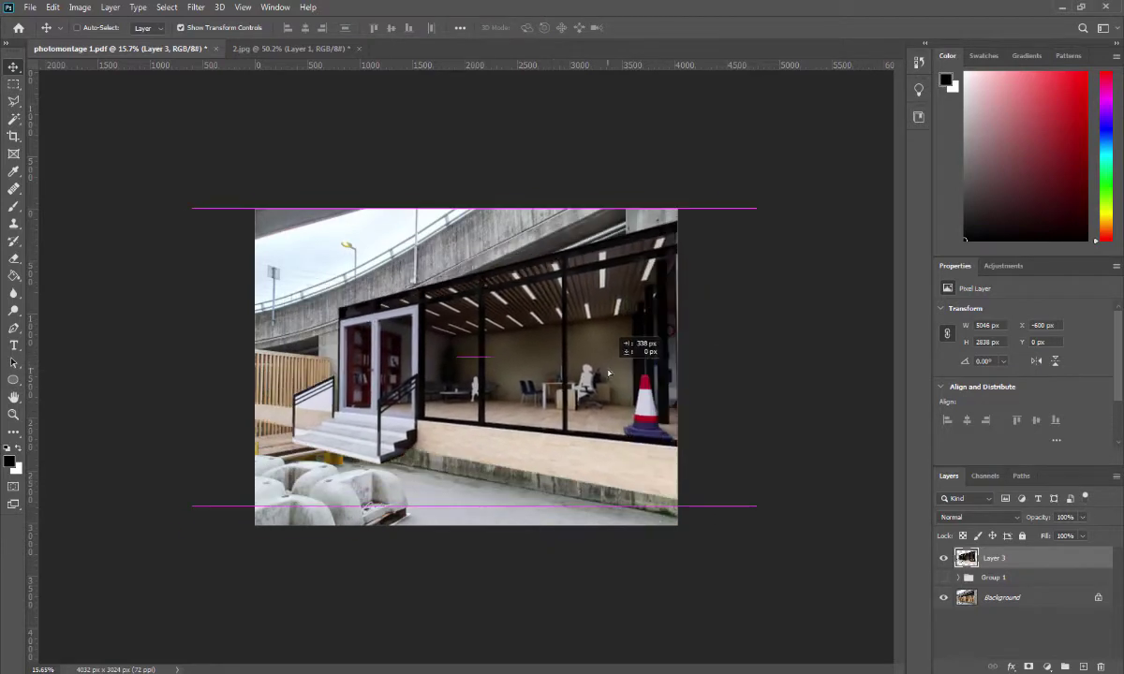
Select and delete the white wall patch behind the stair railing.
{"action": "scroll", "coordinate": [190, 422], "scroll_direction": "up", "scroll_amount": 8}
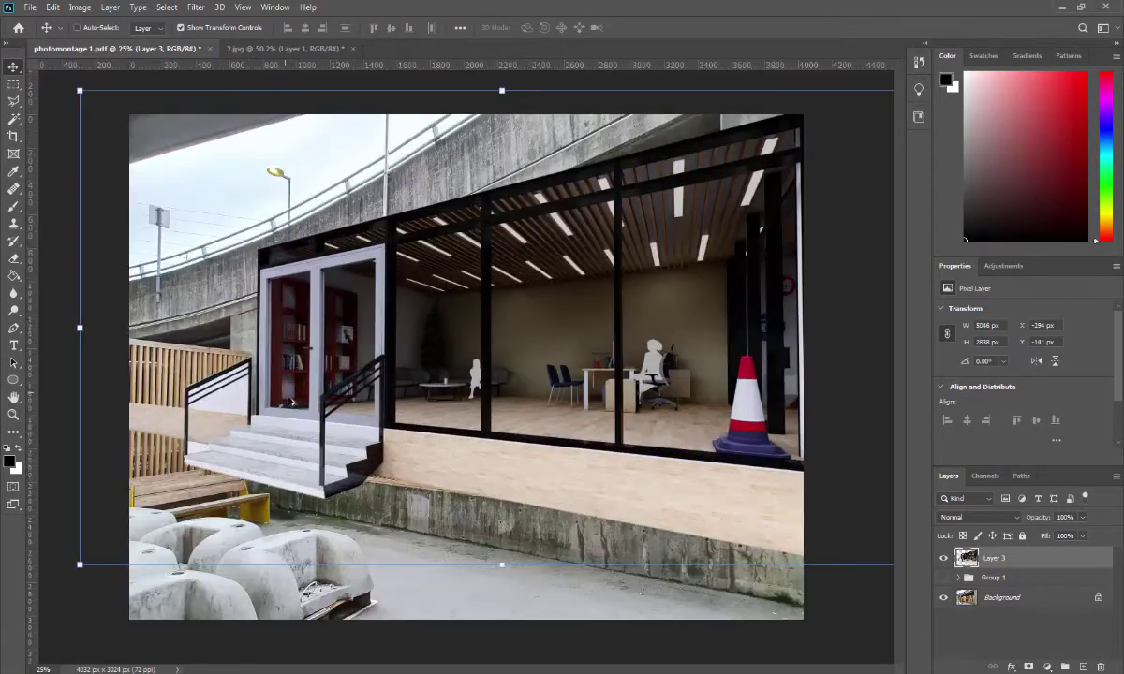
{"action": "scroll", "coordinate": [190, 421], "scroll_direction": "down", "scroll_amount": 4}
{"action": "scroll", "coordinate": [196, 417], "scroll_direction": "down", "scroll_amount": 4}
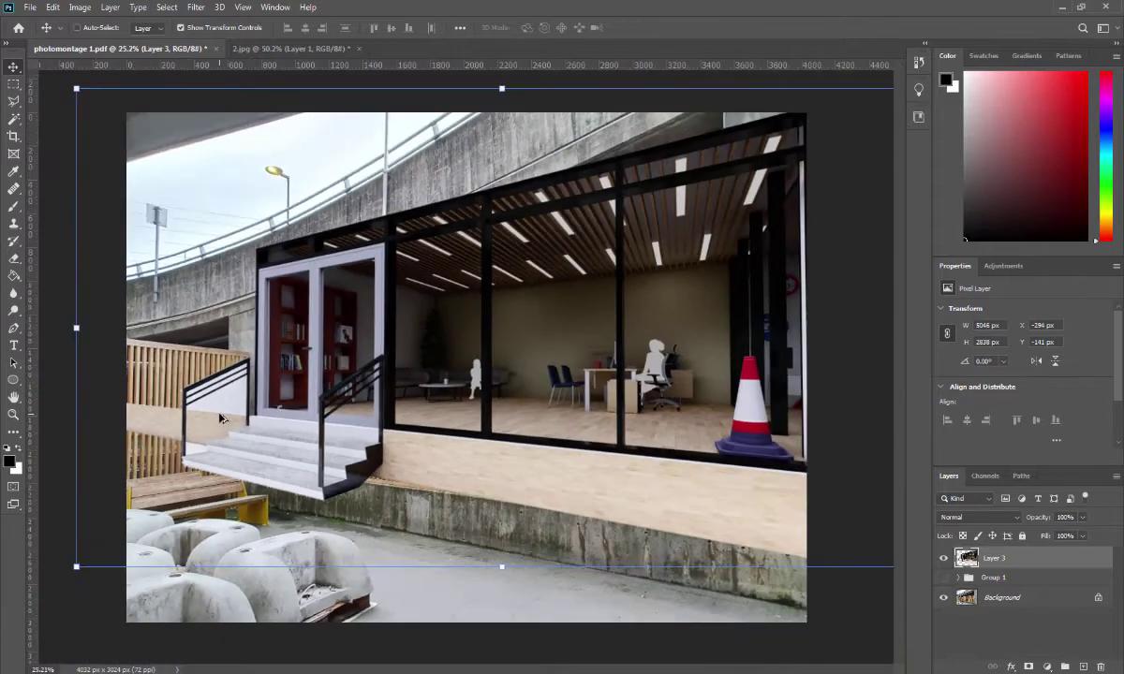
{"action": "key", "text": "w"}
{"action": "scroll", "coordinate": [205, 412], "scroll_direction": "up", "scroll_amount": 6}
{"action": "scroll", "coordinate": [205, 412], "scroll_direction": "up", "scroll_amount": 1}
{"action": "left_click", "coordinate": [208, 407]}
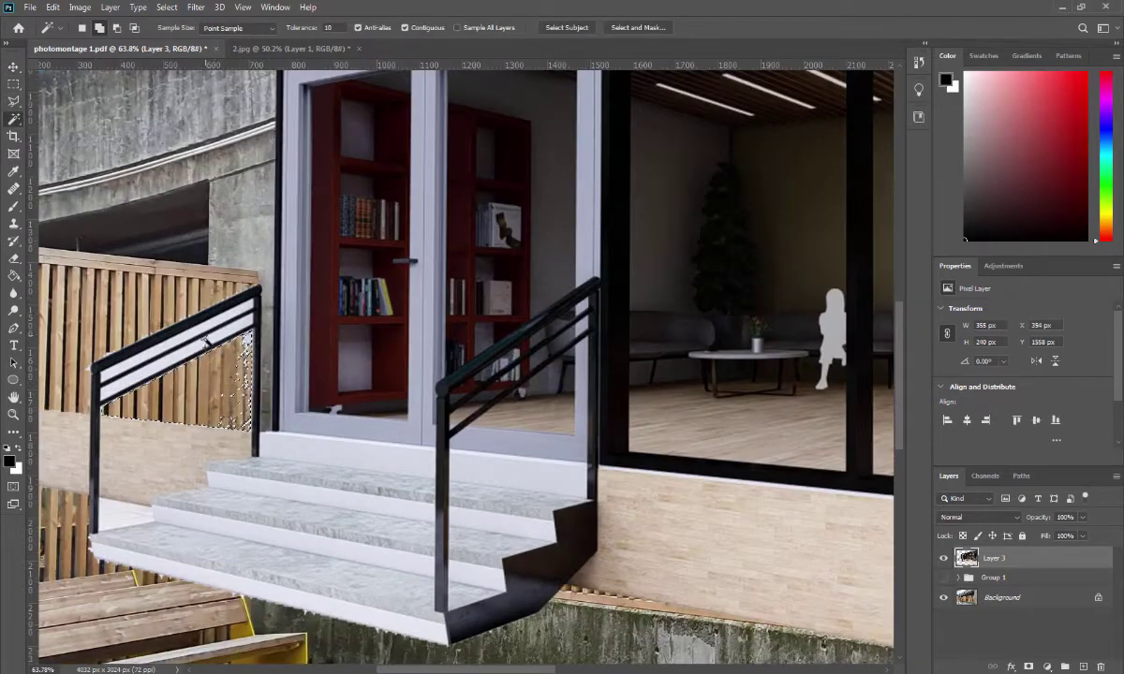
{"action": "scroll", "coordinate": [183, 352], "scroll_direction": "down", "scroll_amount": 3}
{"action": "key", "text": "l"}
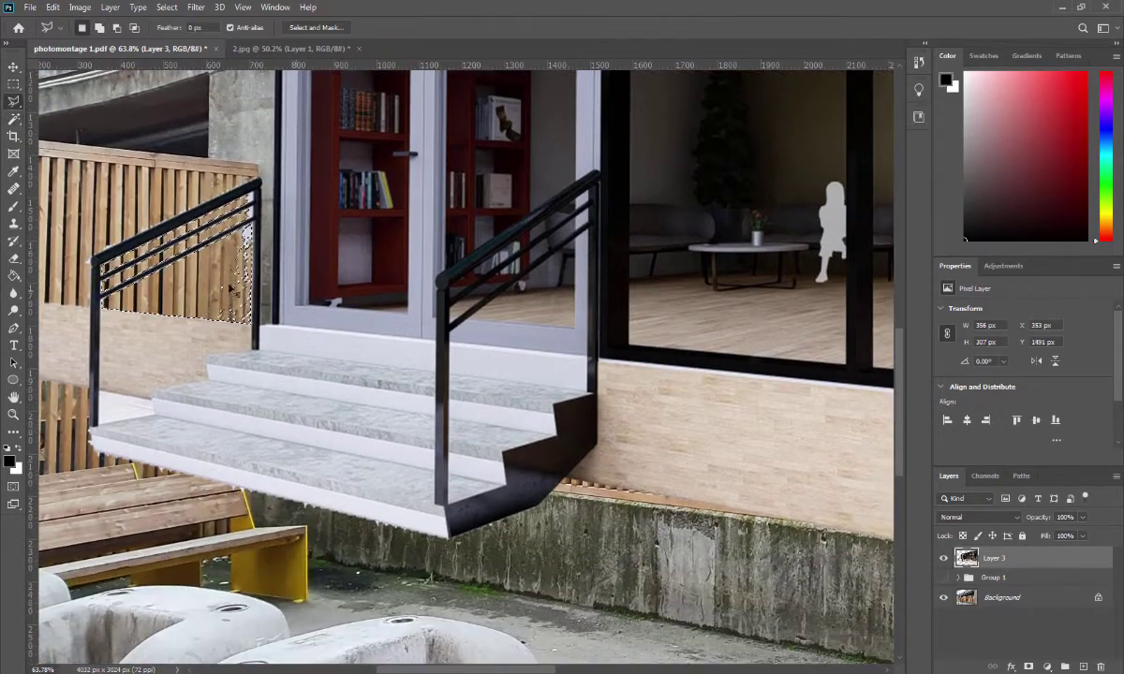
{"action": "scroll", "coordinate": [248, 258], "scroll_direction": "up", "scroll_amount": 8}
{"action": "scroll", "coordinate": [409, 184], "scroll_direction": "up", "scroll_amount": 3}
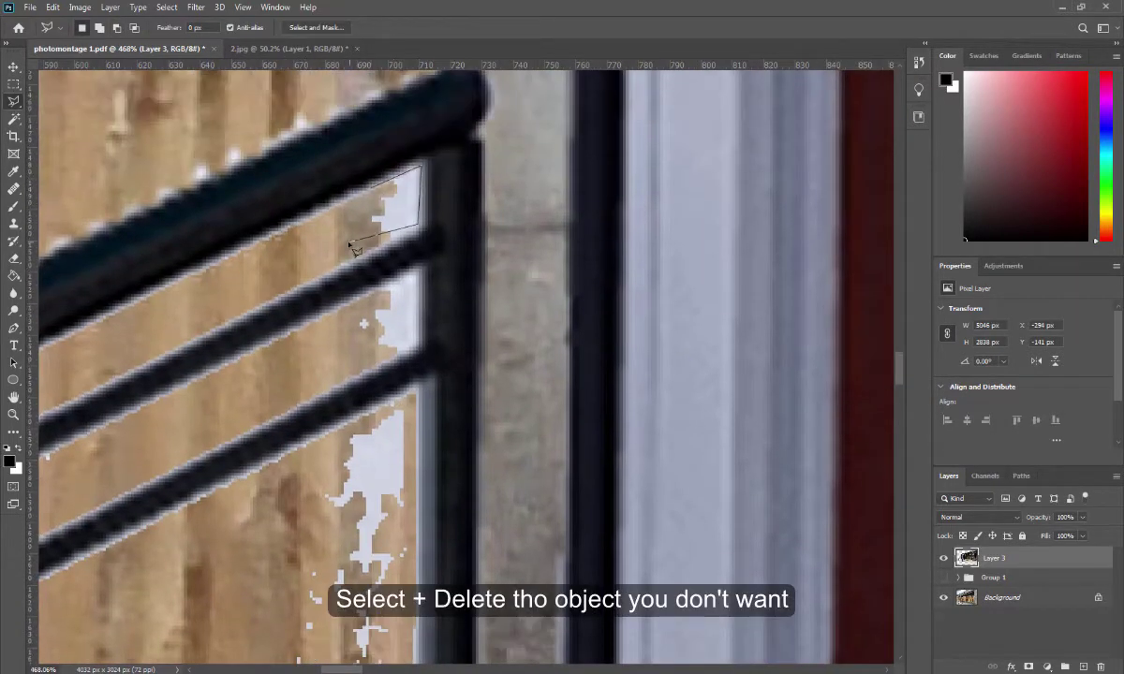
{"action": "left_click", "coordinate": [344, 221]}
{"action": "key", "text": "Delete"}
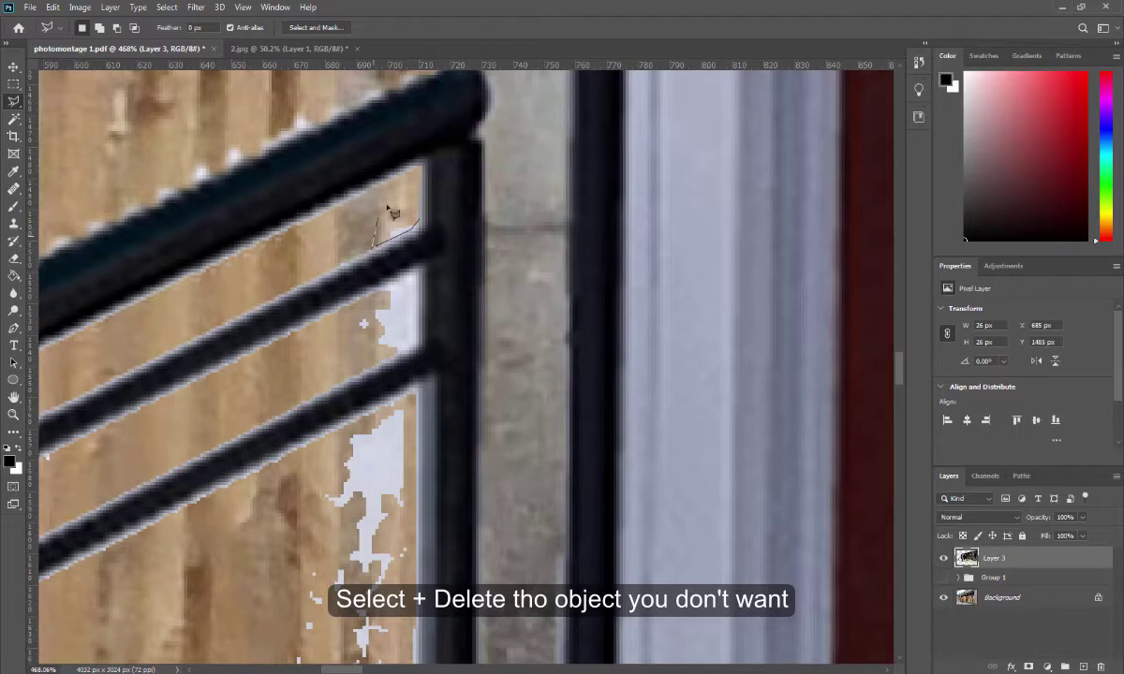
{"action": "scroll", "coordinate": [403, 206], "scroll_direction": "up", "scroll_amount": 2}
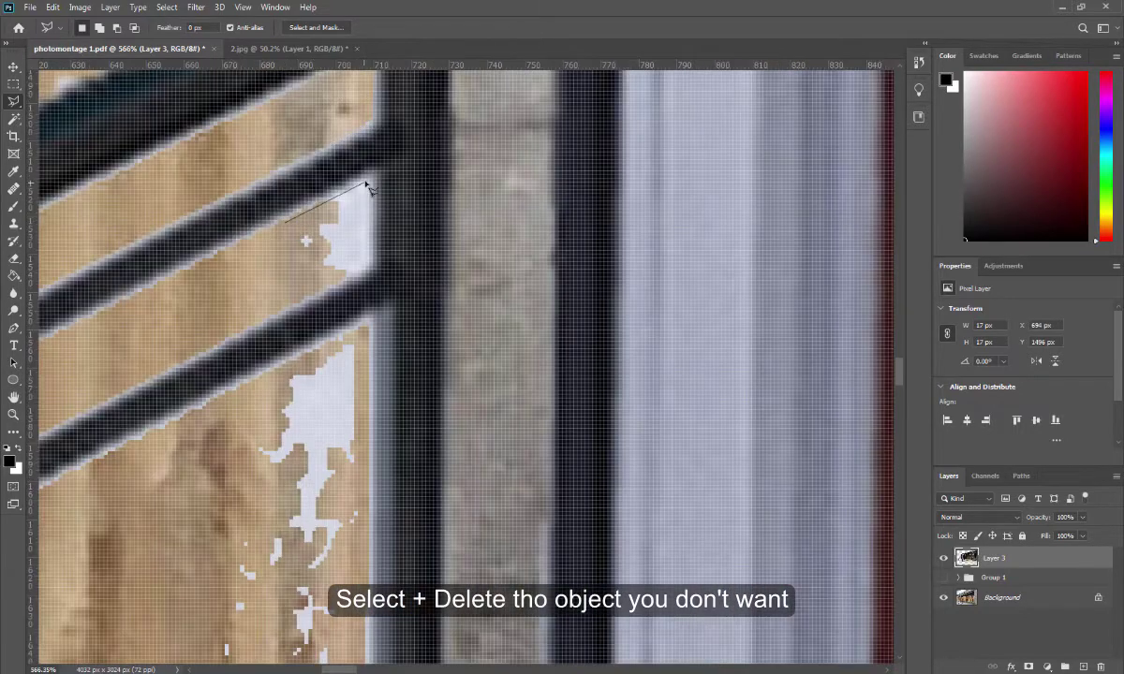
{"action": "key", "text": "ctrl+d"}
Outline the brick patch along the fence and steps with Polygonal Lasso and delete it.
{"action": "scroll", "coordinate": [292, 310], "scroll_direction": "down", "scroll_amount": 3}
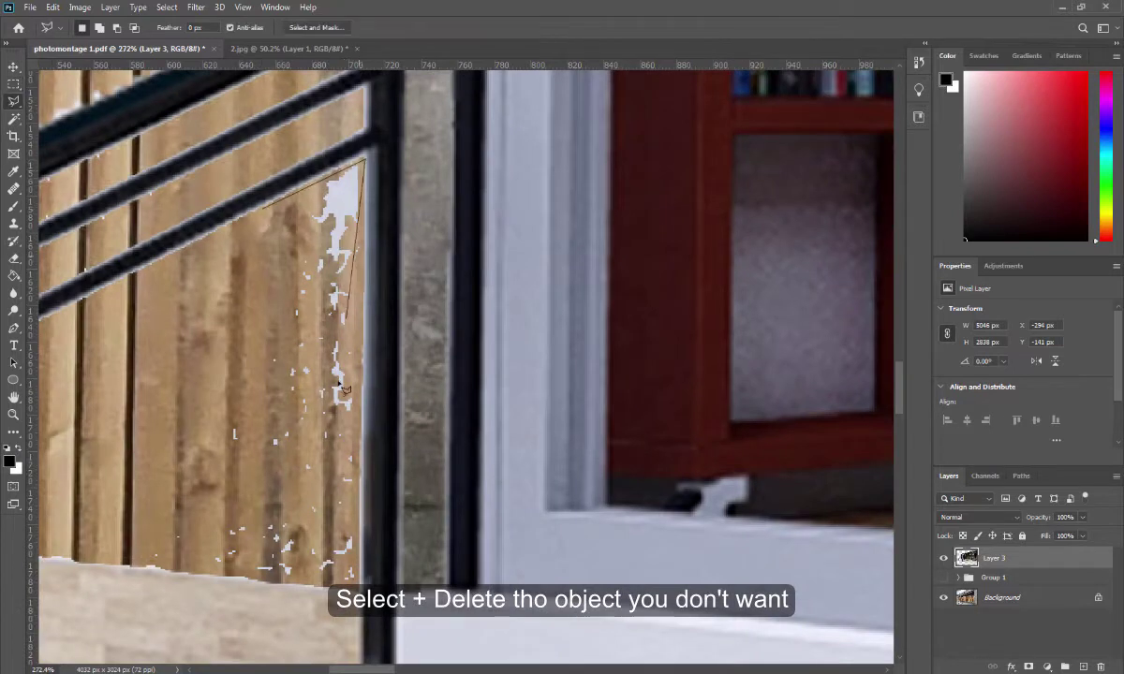
{"action": "scroll", "coordinate": [365, 449], "scroll_direction": "down", "scroll_amount": 5}
{"action": "left_click", "coordinate": [359, 437]}
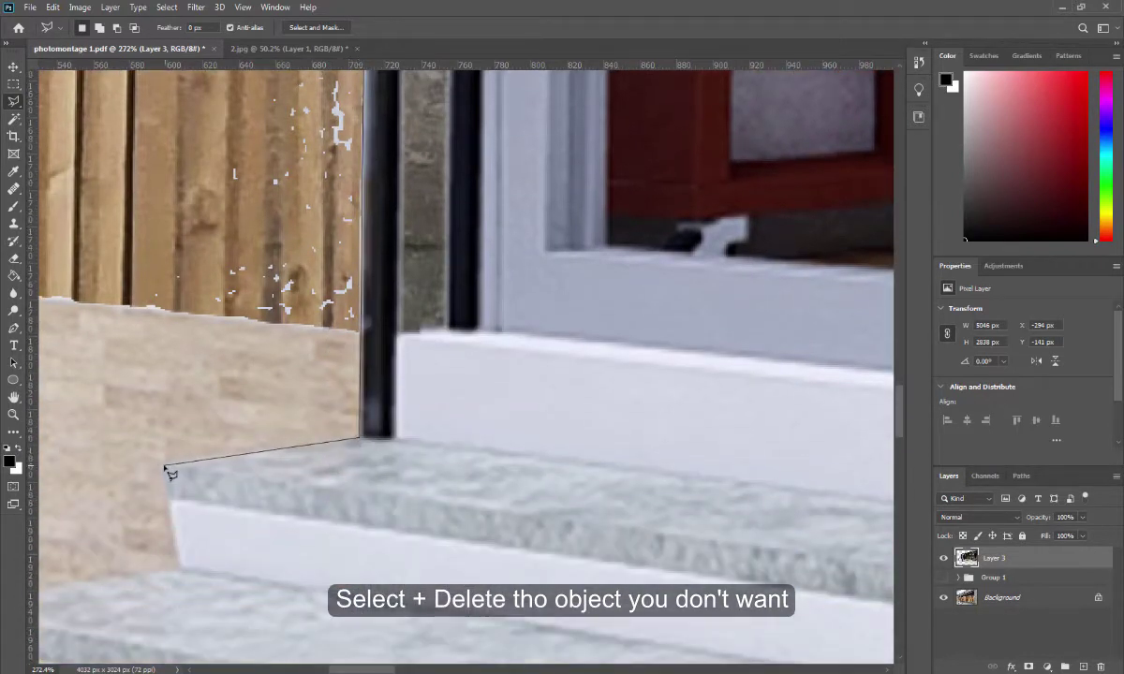
{"action": "left_click", "coordinate": [165, 465]}
{"action": "left_click", "coordinate": [179, 571]}
{"action": "scroll", "coordinate": [233, 642], "scroll_direction": "left", "scroll_amount": 5}
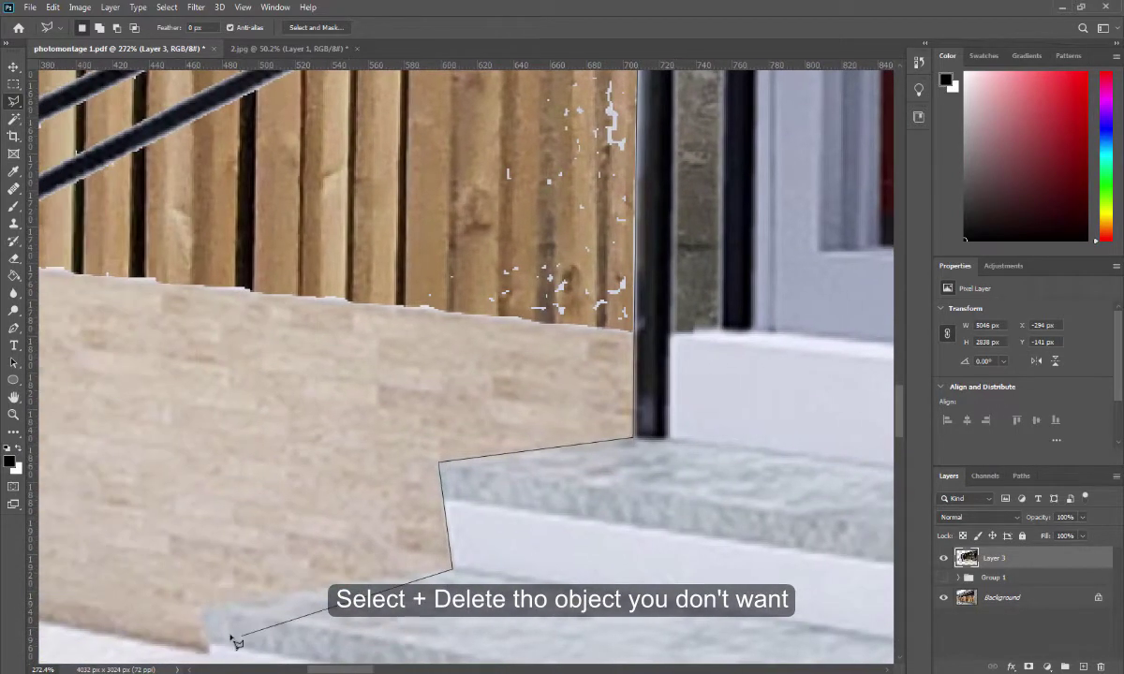
{"action": "left_click", "coordinate": [199, 588]}
{"action": "scroll", "coordinate": [221, 542], "scroll_direction": "down", "scroll_amount": 3}
{"action": "scroll", "coordinate": [169, 562], "scroll_direction": "left", "scroll_amount": 5}
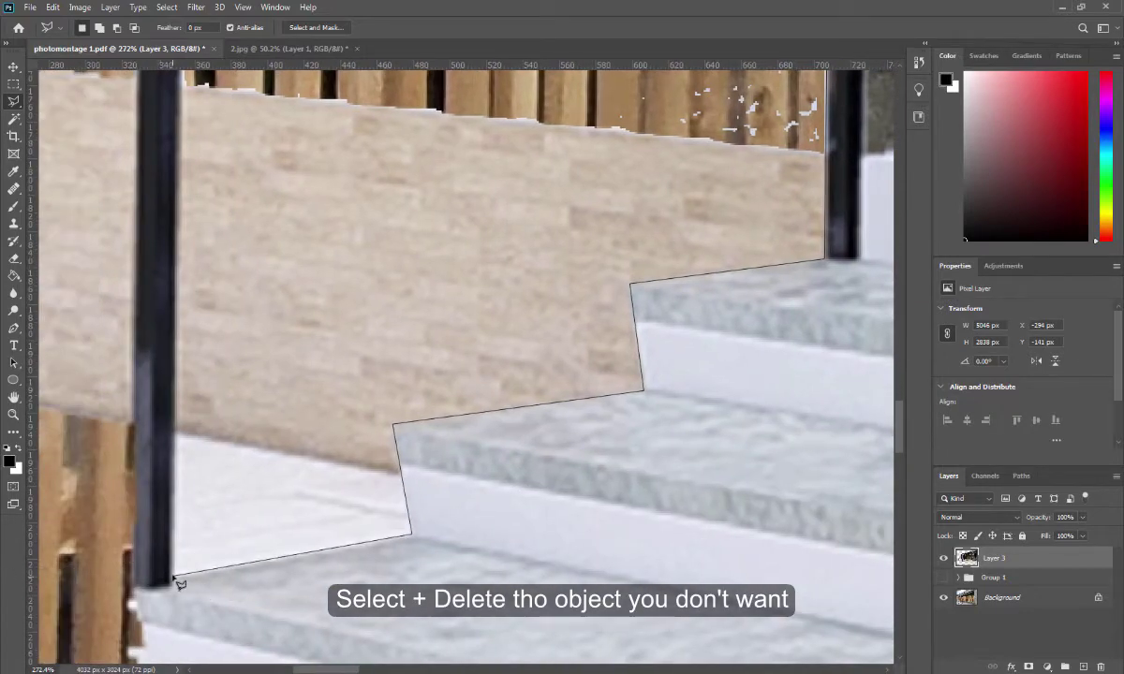
{"action": "scroll", "coordinate": [178, 584], "scroll_direction": "down", "scroll_amount": 5}
{"action": "left_click", "coordinate": [188, 288]}
{"action": "scroll", "coordinate": [363, 287], "scroll_direction": "down", "scroll_amount": 3}
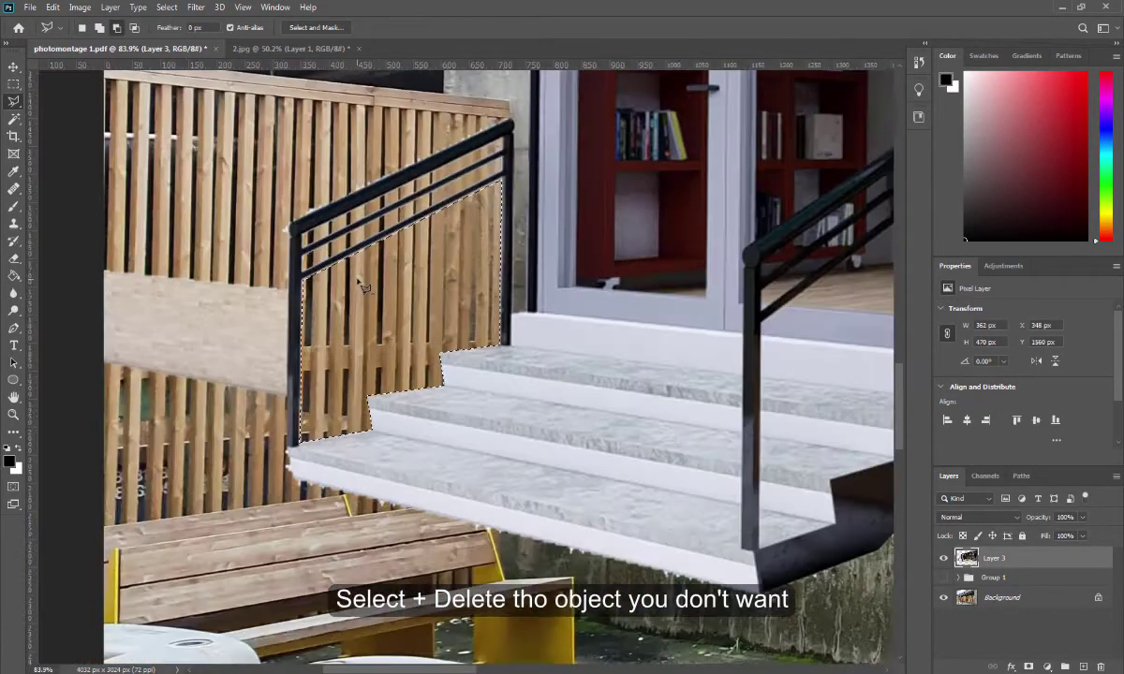
{"action": "scroll", "coordinate": [363, 288], "scroll_direction": "down", "scroll_amount": 2}
{"action": "scroll", "coordinate": [487, 450], "scroll_direction": "up", "scroll_amount": 3}
{"action": "scroll", "coordinate": [530, 536], "scroll_direction": "up", "scroll_amount": 2}
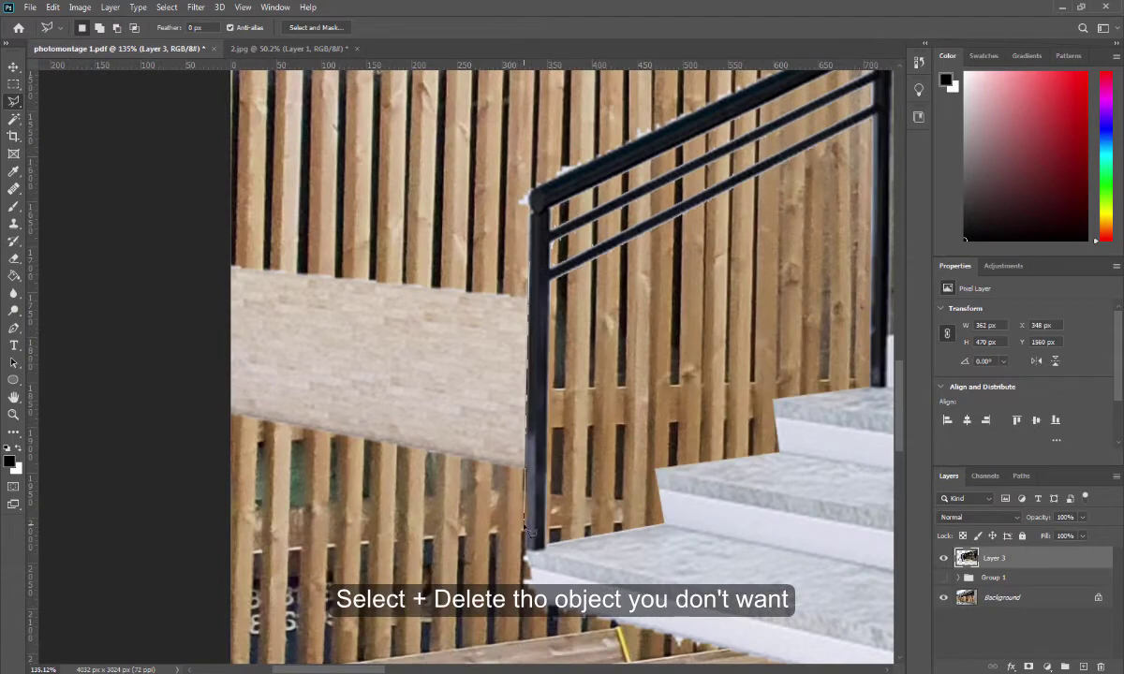
{"action": "key", "text": "Delete"}
{"action": "scroll", "coordinate": [282, 207], "scroll_direction": "down", "scroll_amount": 6}
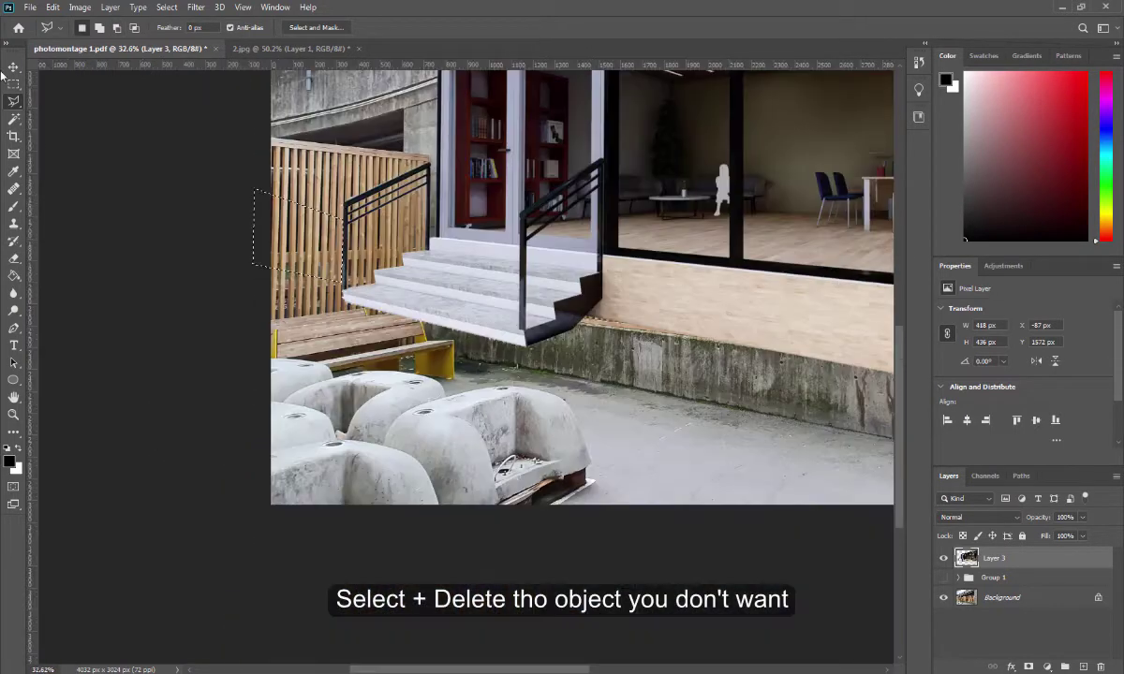
Move the storefront layer left to X -848 px and set its opacity to 46%.
{"action": "left_click", "coordinate": [13, 66]}
{"action": "key", "text": "ctrl+d"}
{"action": "scroll", "coordinate": [468, 365], "scroll_direction": "down", "scroll_amount": 3}
{"action": "scroll", "coordinate": [469, 365], "scroll_direction": "up", "scroll_amount": 1}
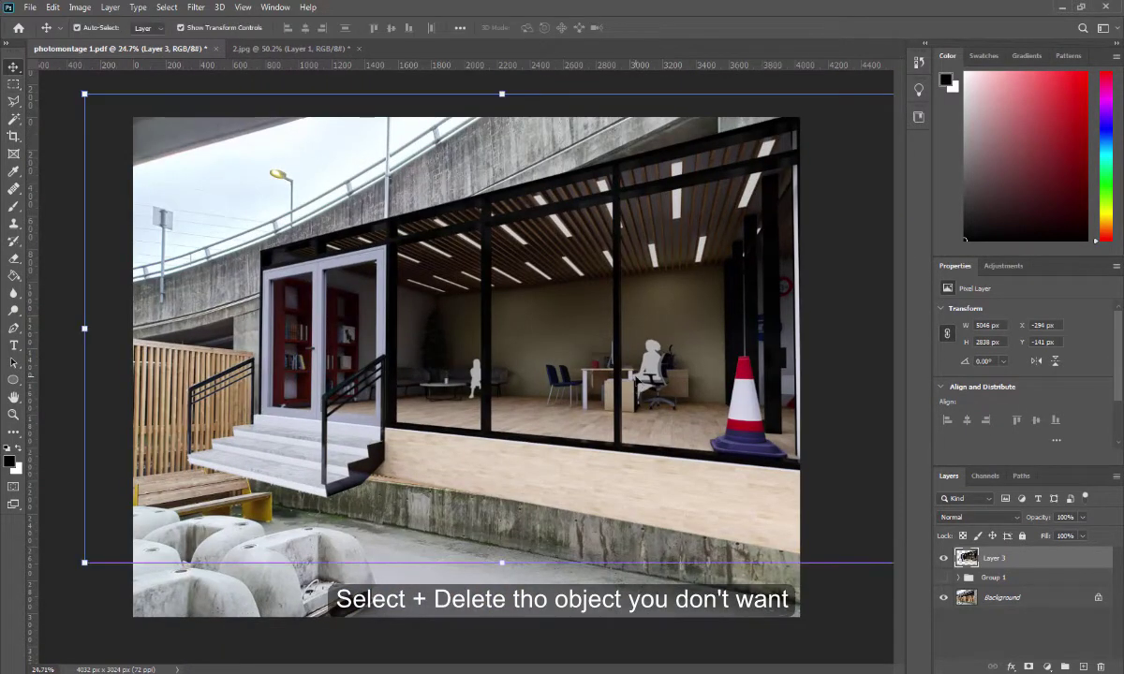
{"action": "left_click_drag", "start_coordinate": [632, 328], "coordinate": [539, 325]}
{"action": "left_click_drag", "start_coordinate": [1050, 534], "coordinate": [1048, 536]}
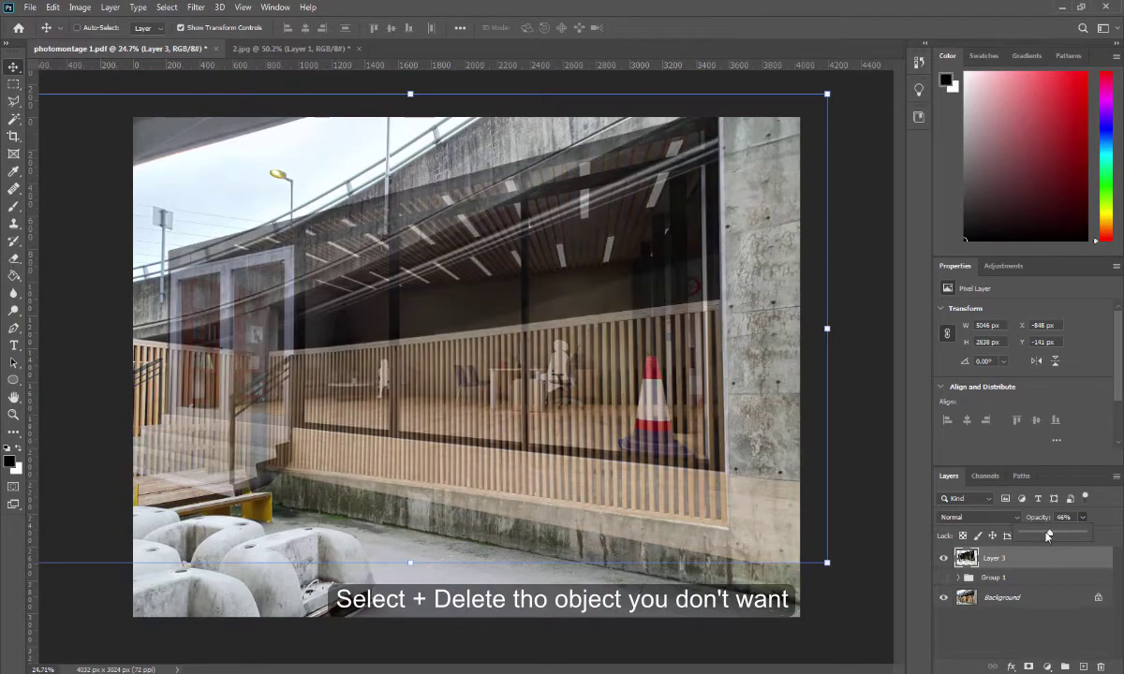
{"action": "scroll", "coordinate": [281, 234], "scroll_direction": "down", "scroll_amount": 2}
Cut a rectangular strip off the Layer 3 storefront, trimming it to 4508 px wide.
{"action": "scroll", "coordinate": [309, 239], "scroll_direction": "up", "scroll_amount": 1}
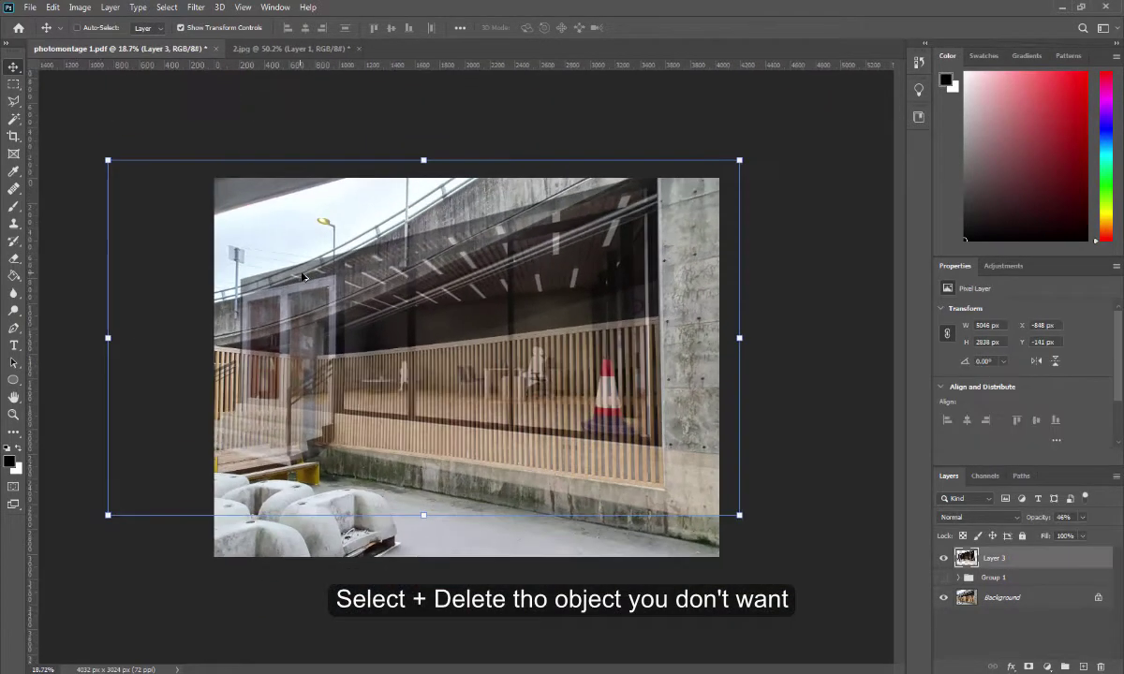
{"action": "scroll", "coordinate": [94, 140], "scroll_direction": "down", "scroll_amount": 2}
{"action": "left_click", "coordinate": [13, 83]}
{"action": "left_click_drag", "start_coordinate": [238, 170], "coordinate": [125, 577]}
{"action": "key", "text": "Delete"}
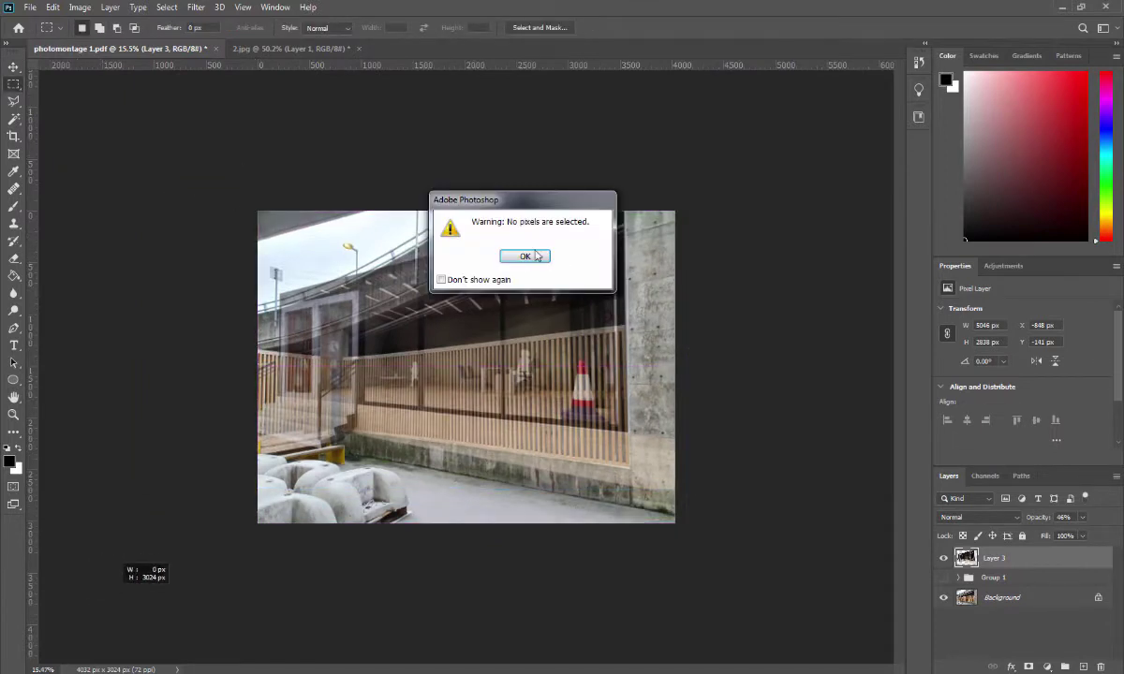
{"action": "key", "text": "Return"}
{"action": "left_click", "coordinate": [13, 67]}
{"action": "mouse_move", "coordinate": [393, 281]}
{"action": "left_mouse_down"}
{"action": "mouse_move", "coordinate": [506, 300]}
{"action": "mouse_move", "coordinate": [539, 318]}
{"action": "left_mouse_up"}
{"action": "left_click", "coordinate": [13, 84]}
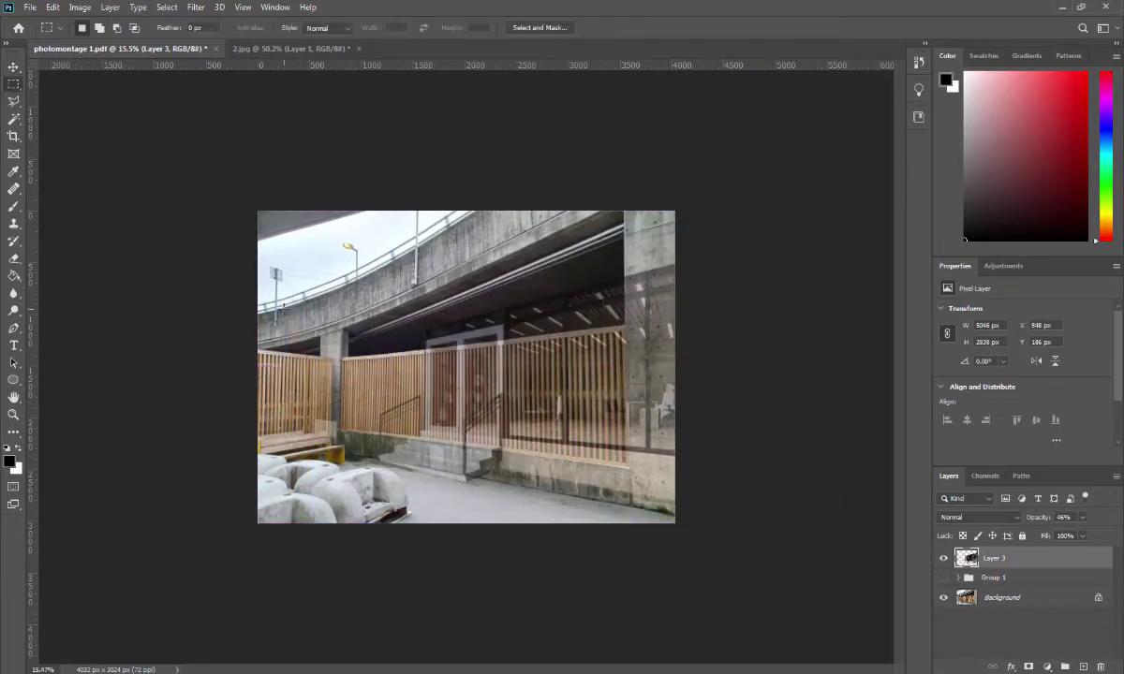
{"action": "left_click_drag", "start_coordinate": [370, 281], "coordinate": [254, 526]}
{"action": "key", "text": "Delete"}
{"action": "key", "text": "ctrl+d"}
Move the trimmed storefront left and up to X -317 px and stretch it to 3203 px tall.
{"action": "left_click", "coordinate": [13, 68]}
{"action": "left_click_drag", "start_coordinate": [598, 372], "coordinate": [451, 377]}
{"action": "scroll", "coordinate": [451, 377], "scroll_direction": "up", "scroll_amount": 3}
{"action": "scroll", "coordinate": [743, 480], "scroll_direction": "up", "scroll_amount": 3}
{"action": "scroll", "coordinate": [743, 480], "scroll_direction": "down", "scroll_amount": 3}
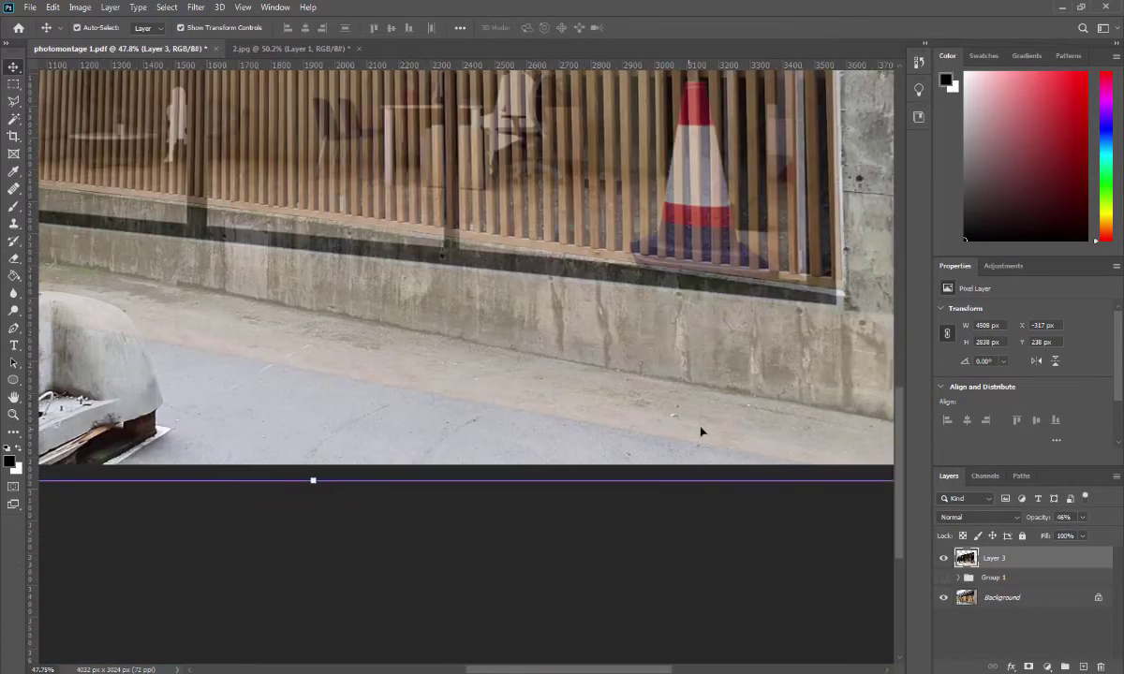
{"action": "scroll", "coordinate": [699, 431], "scroll_direction": "right", "scroll_amount": 3}
{"action": "left_click_drag", "start_coordinate": [614, 362], "coordinate": [615, 336]}
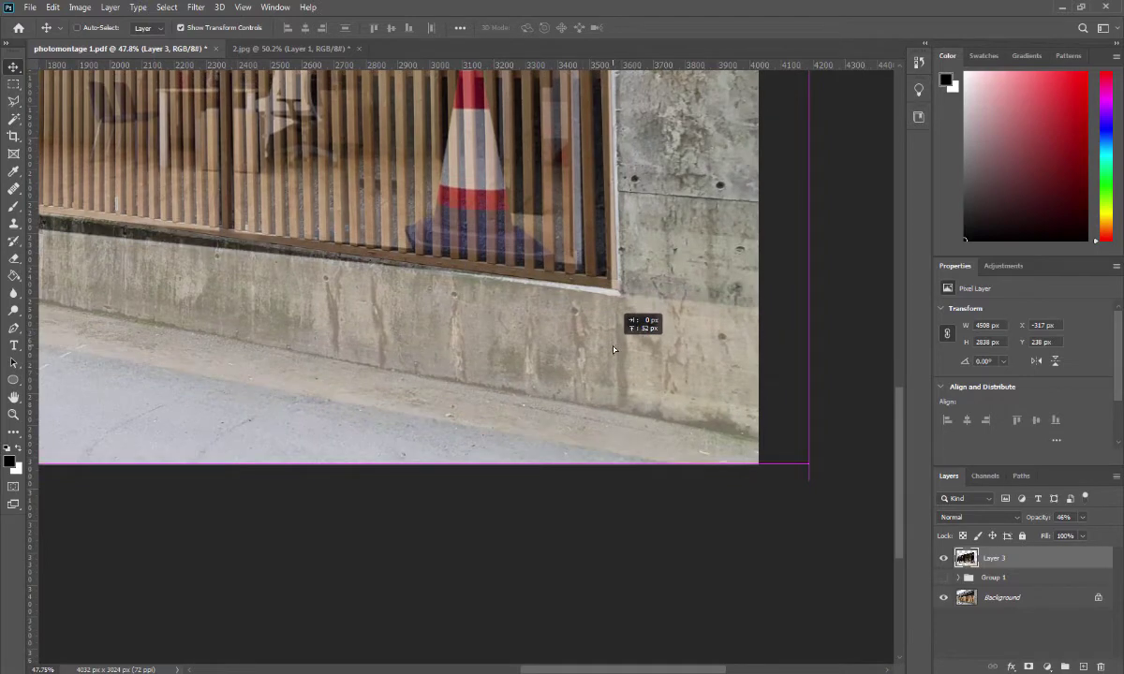
{"action": "scroll", "coordinate": [615, 335], "scroll_direction": "down", "scroll_amount": 3}
{"action": "left_click_drag", "start_coordinate": [455, 180], "coordinate": [464, 126]}
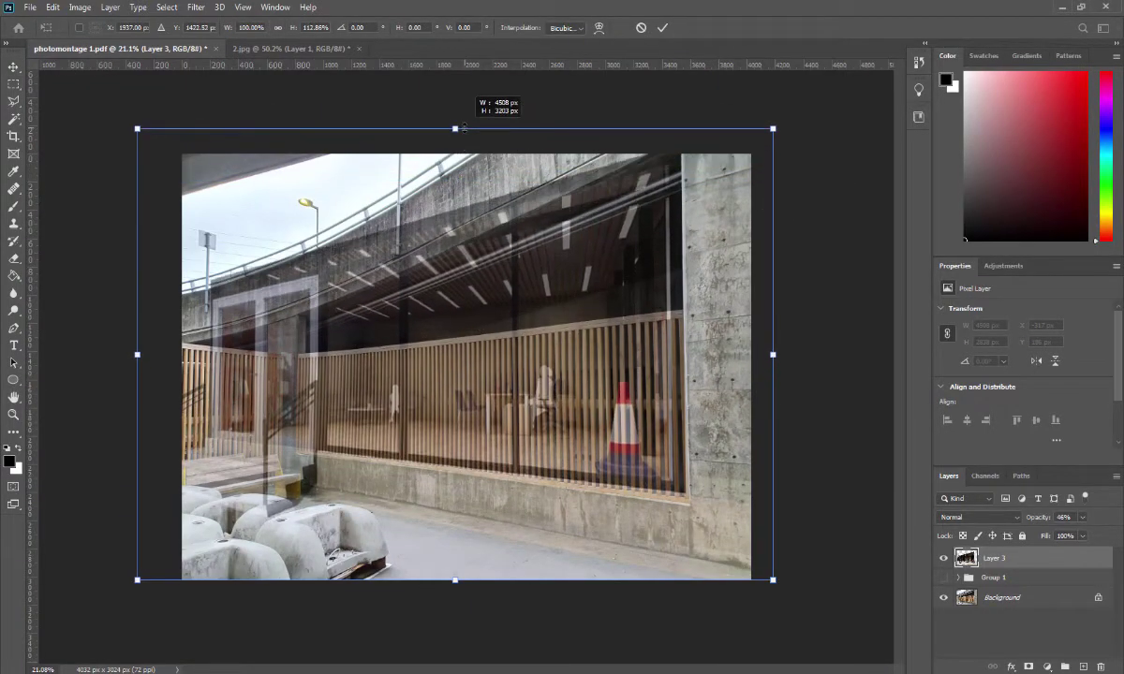
Ctrl-drag Layer 3's four corners to match the underpass wall's perspective and commit.
{"action": "key", "text": "ctrl+plus"}
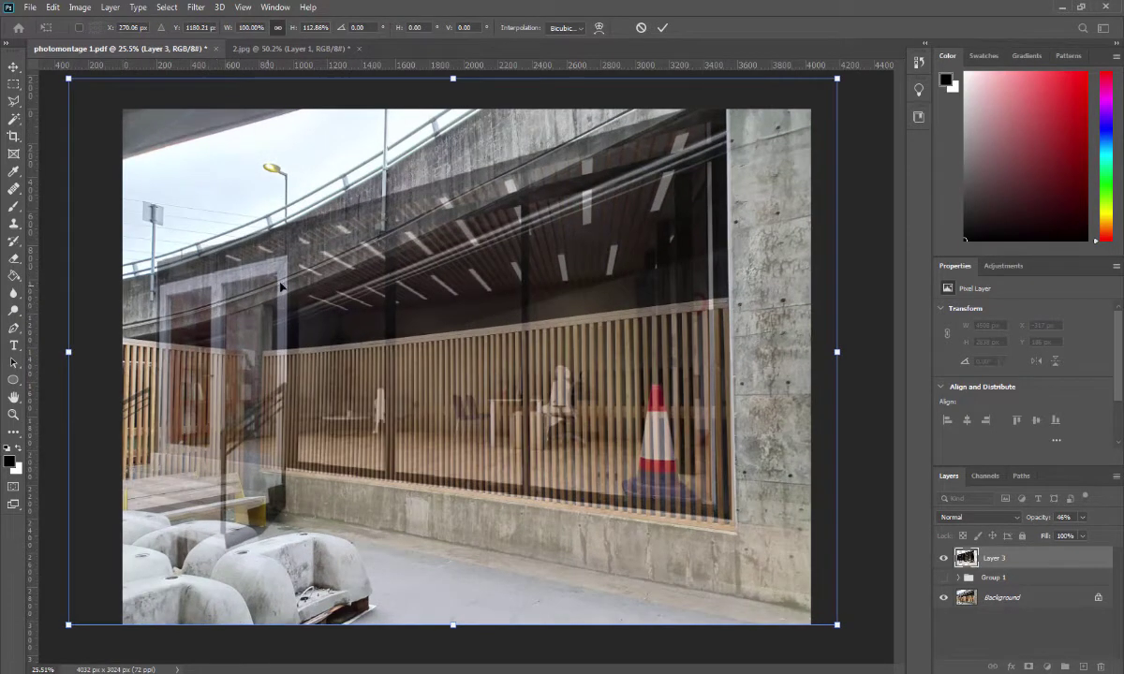
{"action": "mouse_move", "coordinate": [75, 80]}
{"action": "left_mouse_down"}
{"action": "mouse_move", "coordinate": [212, 205]}
{"action": "mouse_move", "coordinate": [260, 194]}
{"action": "left_mouse_up"}
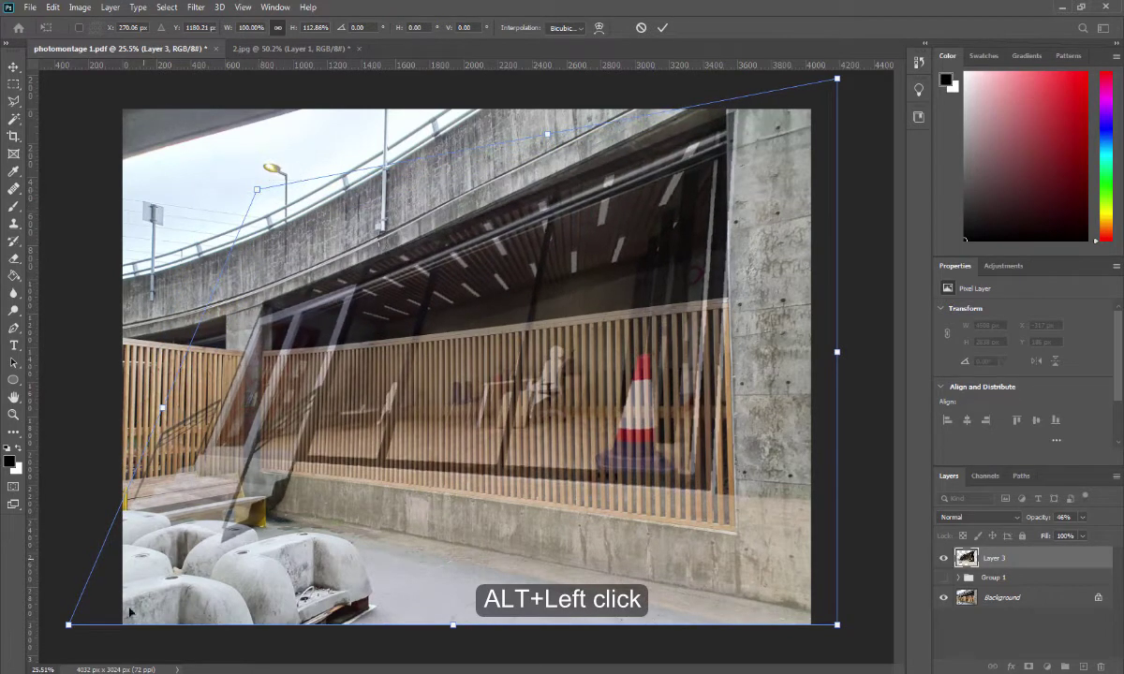
{"action": "mouse_move", "coordinate": [67, 634]}
{"action": "left_mouse_down"}
{"action": "mouse_move", "coordinate": [232, 631]}
{"action": "mouse_move", "coordinate": [246, 618]}
{"action": "left_mouse_up"}
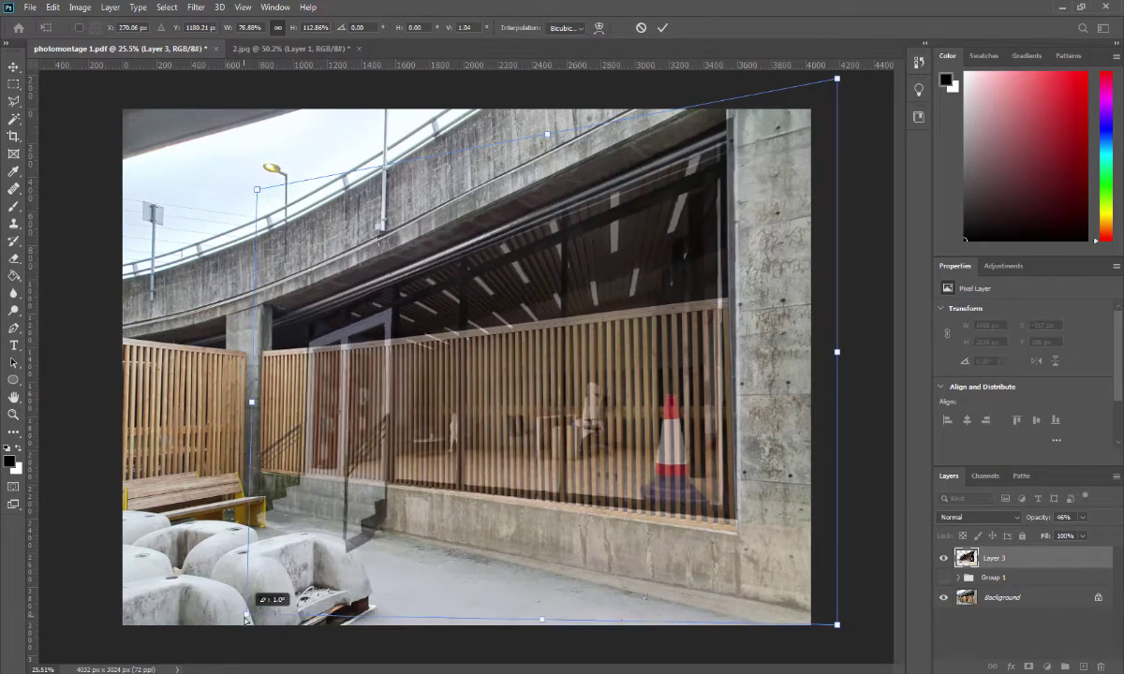
{"action": "left_click_drag", "start_coordinate": [257, 193], "coordinate": [172, 132]}
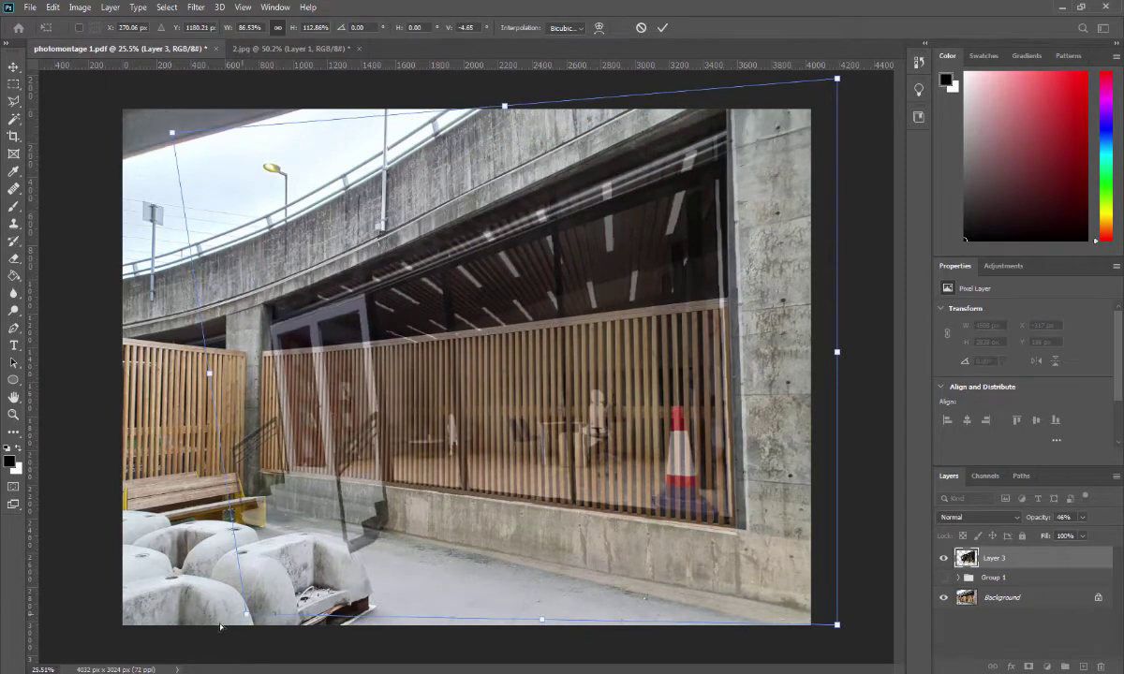
{"action": "left_click_drag", "start_coordinate": [221, 627], "coordinate": [190, 645]}
{"action": "left_click_drag", "start_coordinate": [173, 132], "coordinate": [193, 145]}
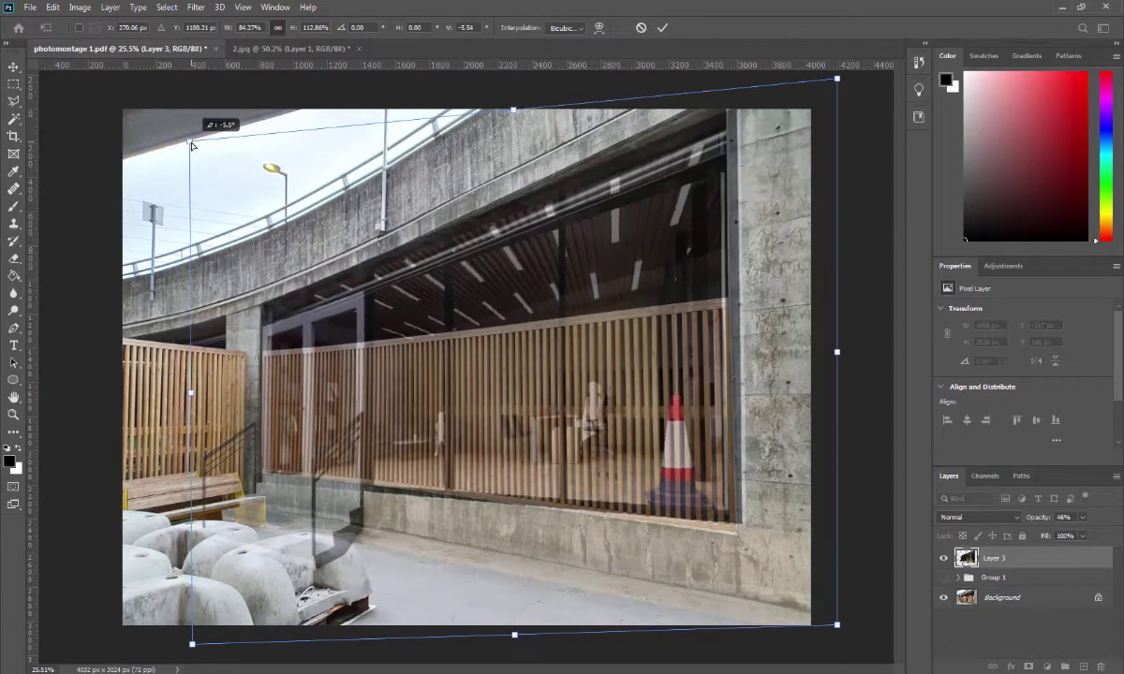
{"action": "left_click_drag", "start_coordinate": [192, 646], "coordinate": [186, 648]}
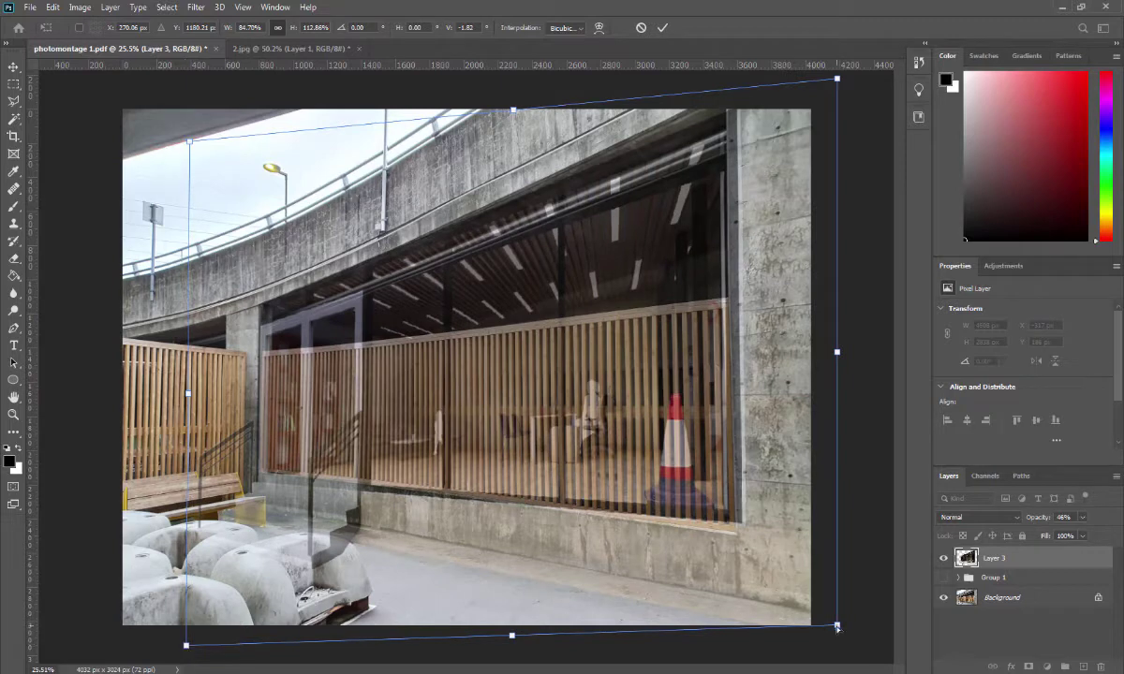
{"action": "left_click_drag", "start_coordinate": [838, 628], "coordinate": [834, 640]}
{"action": "key", "text": "ctrl+minus"}
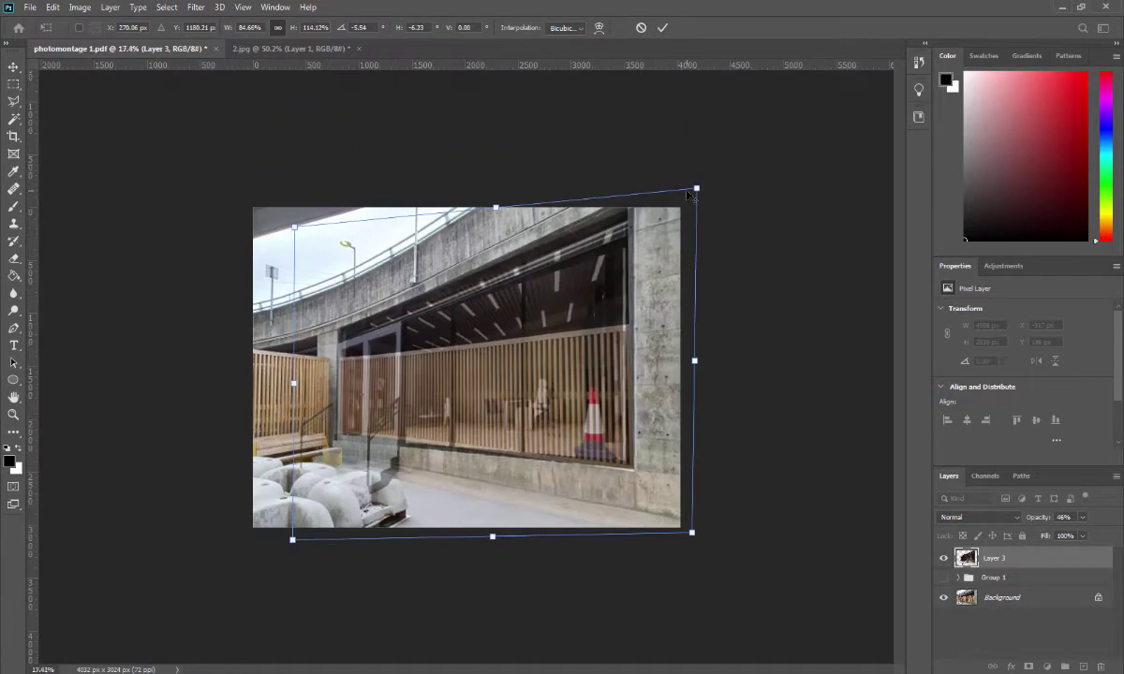
{"action": "key", "text": "ctrl+plus"}
{"action": "left_click_drag", "start_coordinate": [772, 128], "coordinate": [766, 111]}
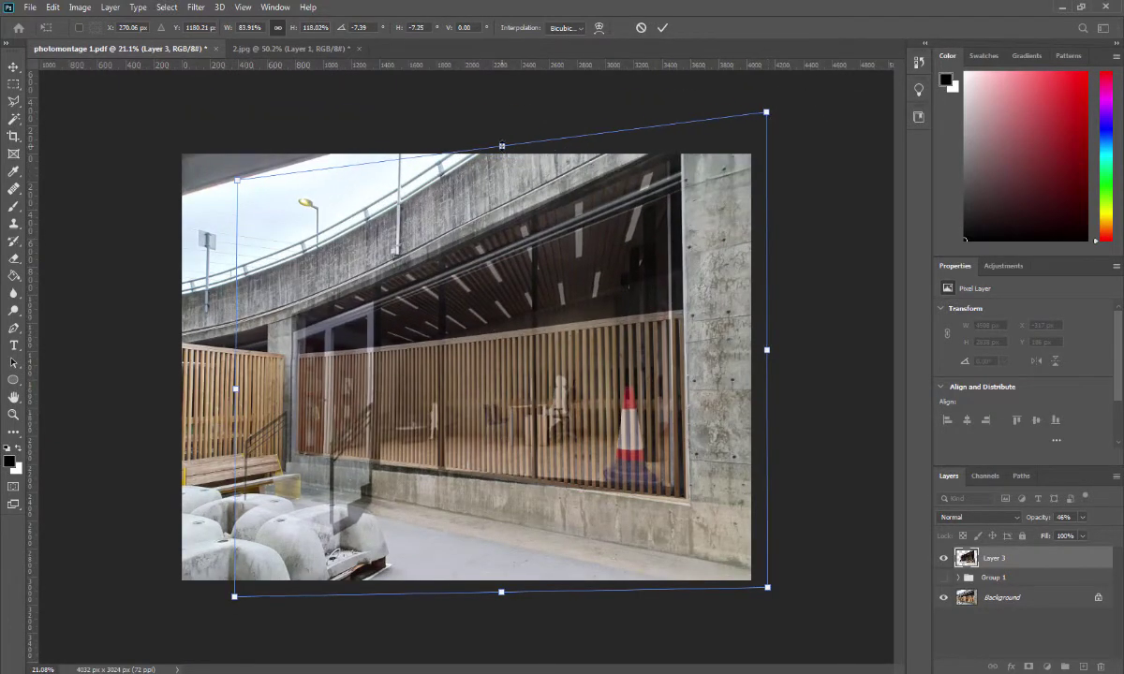
{"action": "left_click", "coordinate": [662, 27]}
{"action": "key", "text": "ctrl+0"}
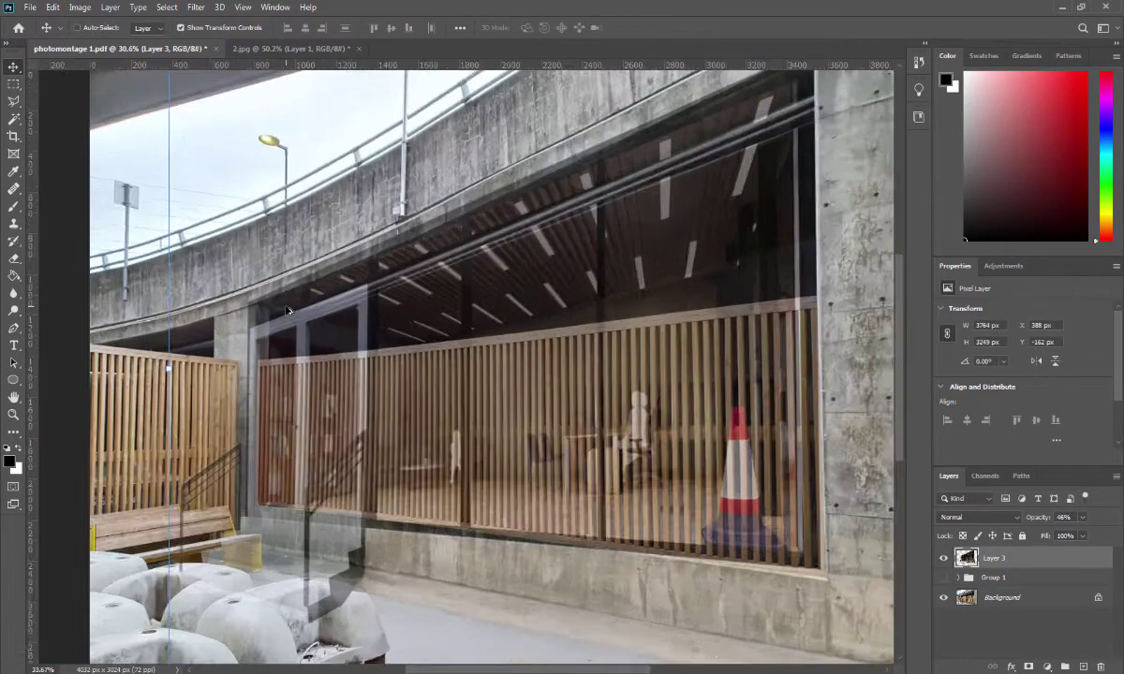
Refine the render's left and bottom-right corners in a second transform and commit it.
{"action": "key", "text": "ctrl+t"}
{"action": "key", "text": "ctrl+0"}
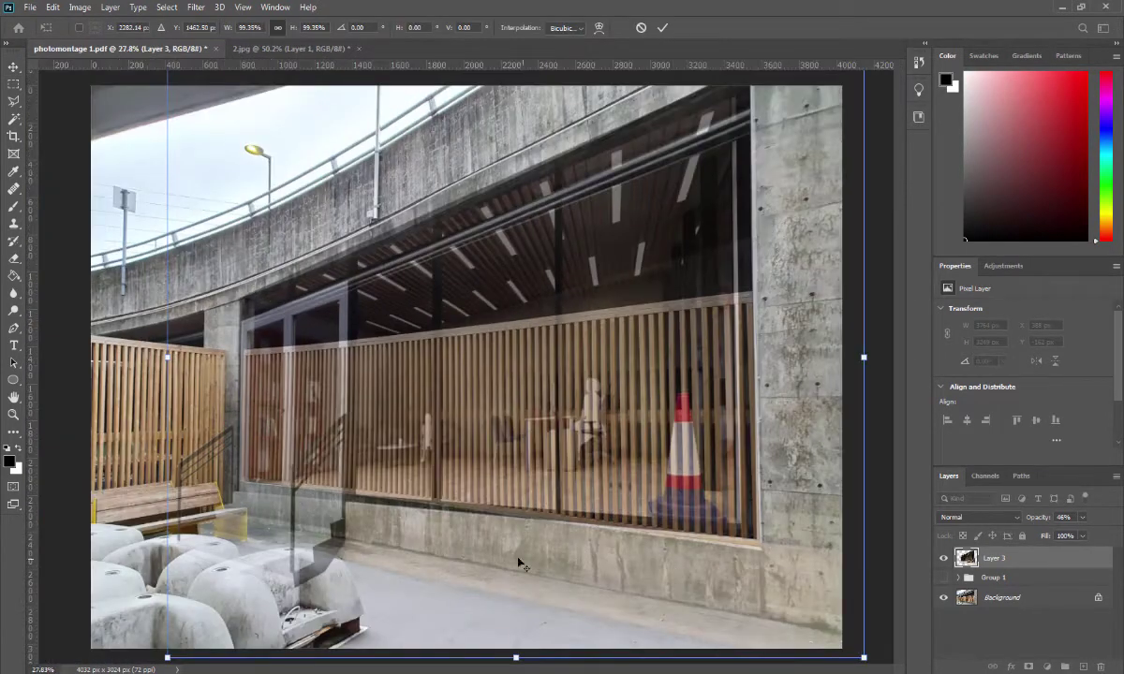
{"action": "key", "text": "ctrl+minus"}
{"action": "left_click_drag", "start_coordinate": [221, 604], "coordinate": [226, 590]}
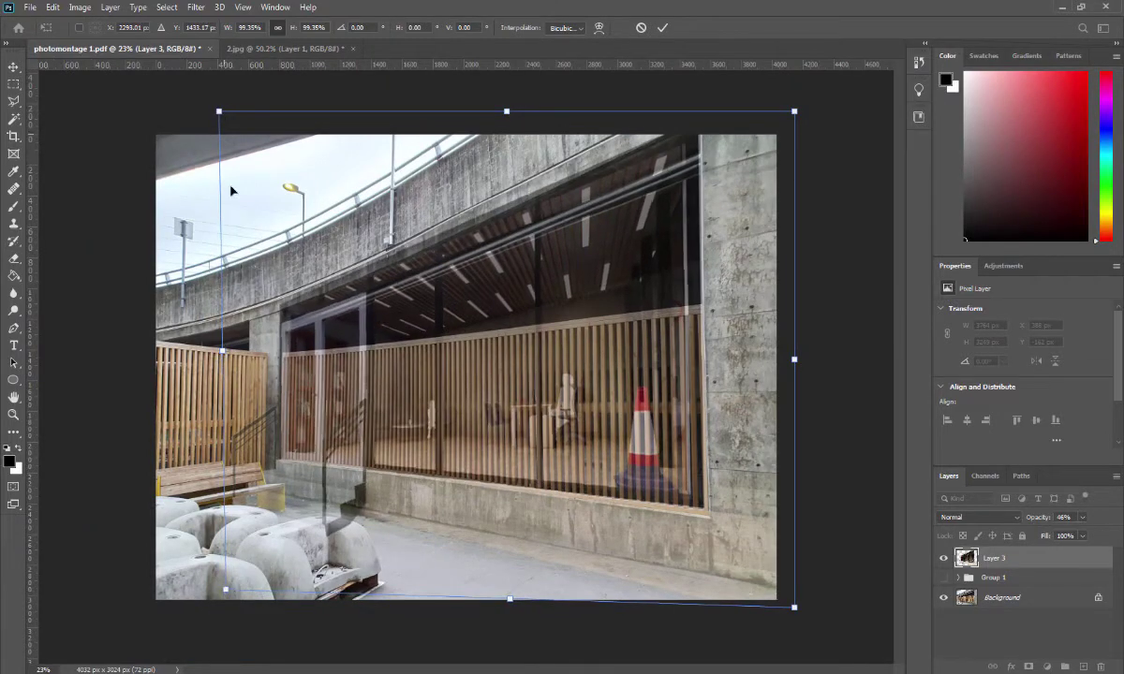
{"action": "left_click_drag", "start_coordinate": [218, 111], "coordinate": [225, 122]}
{"action": "left_click_drag", "start_coordinate": [796, 609], "coordinate": [801, 619]}
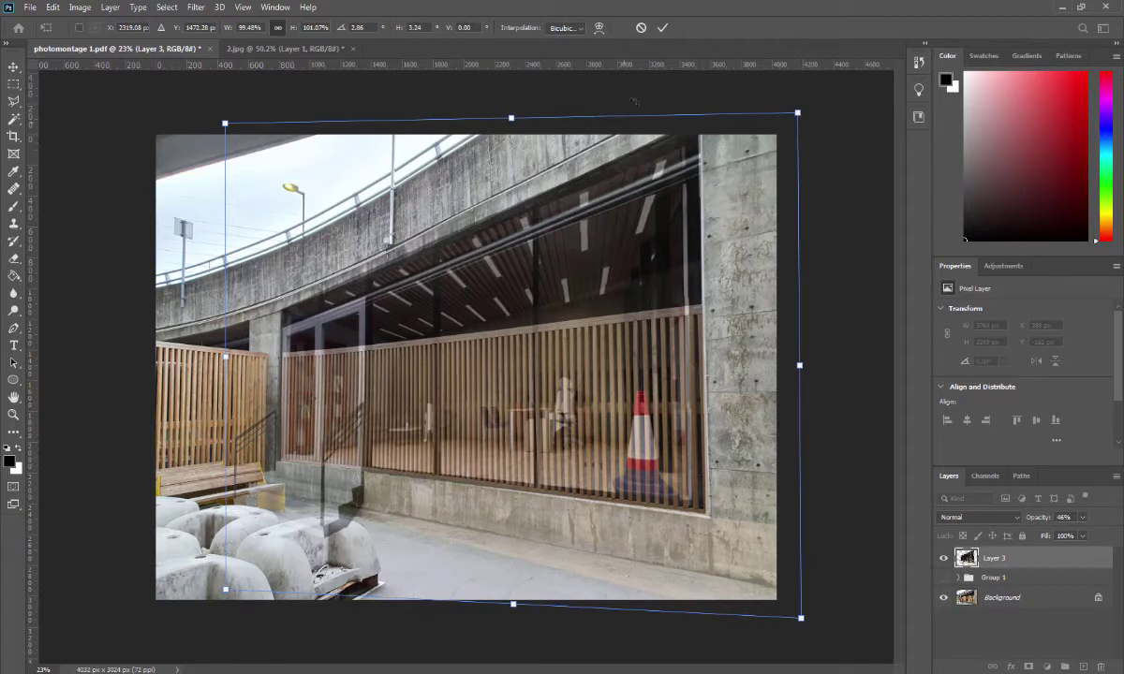
{"action": "key", "text": "Return"}
{"action": "key", "text": "ctrl+t"}
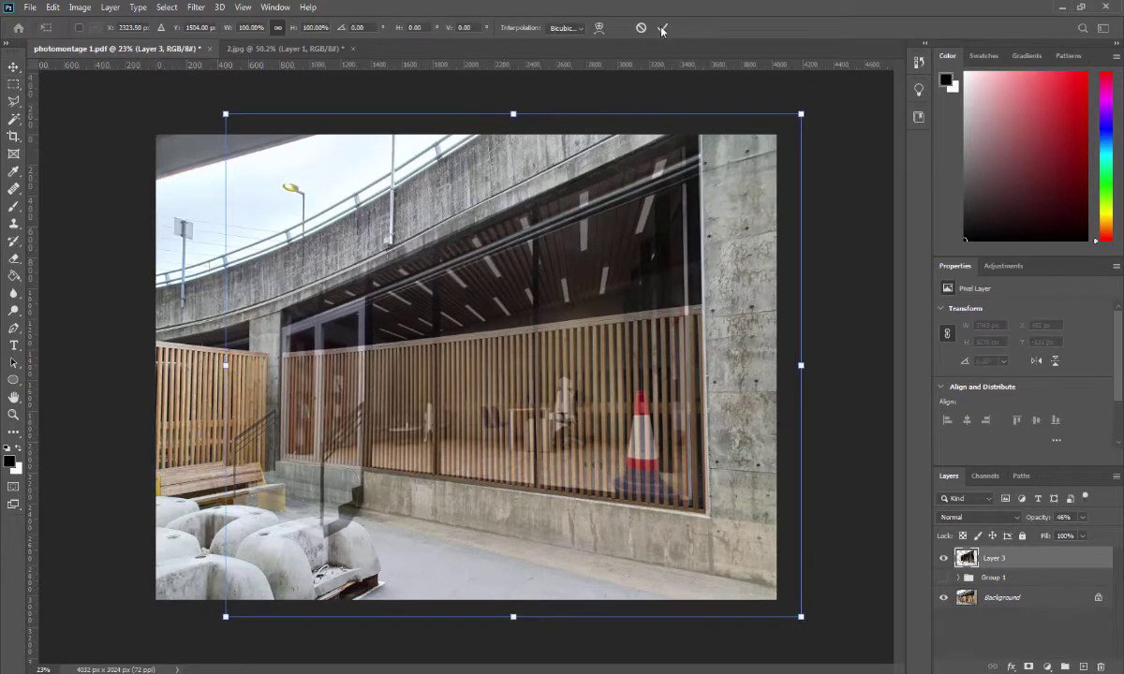
{"action": "left_click", "coordinate": [662, 28]}
{"action": "key", "text": "ctrl+t"}
{"action": "left_click", "coordinate": [599, 28]}
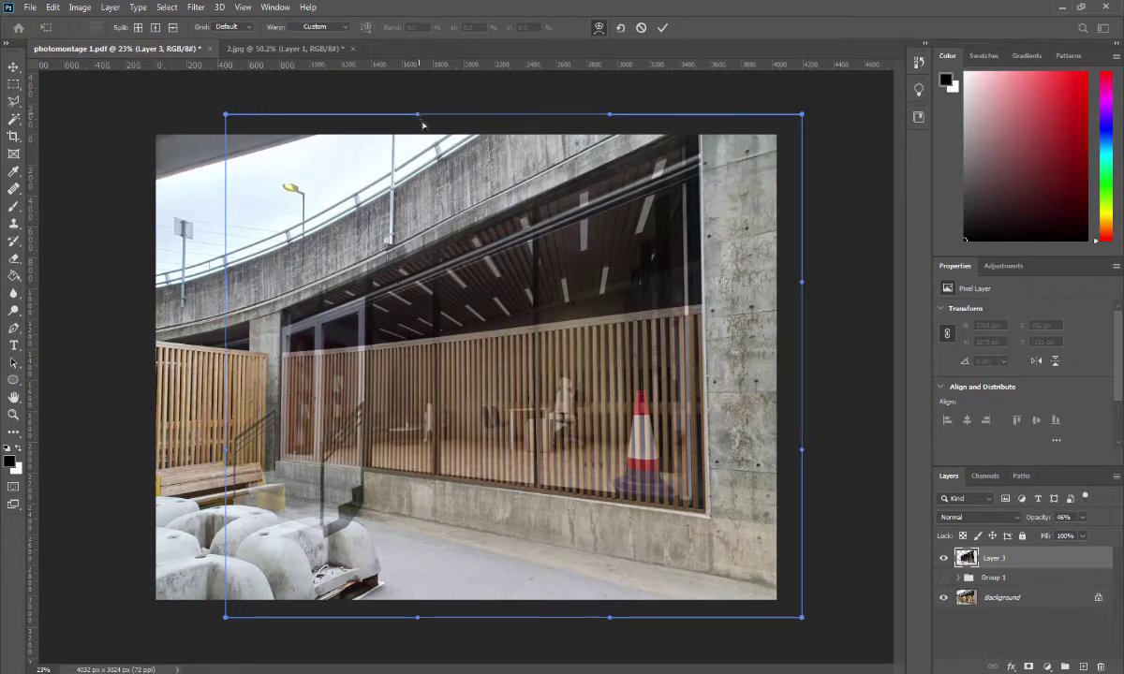
{"action": "left_click_drag", "start_coordinate": [422, 122], "coordinate": [435, 136]}
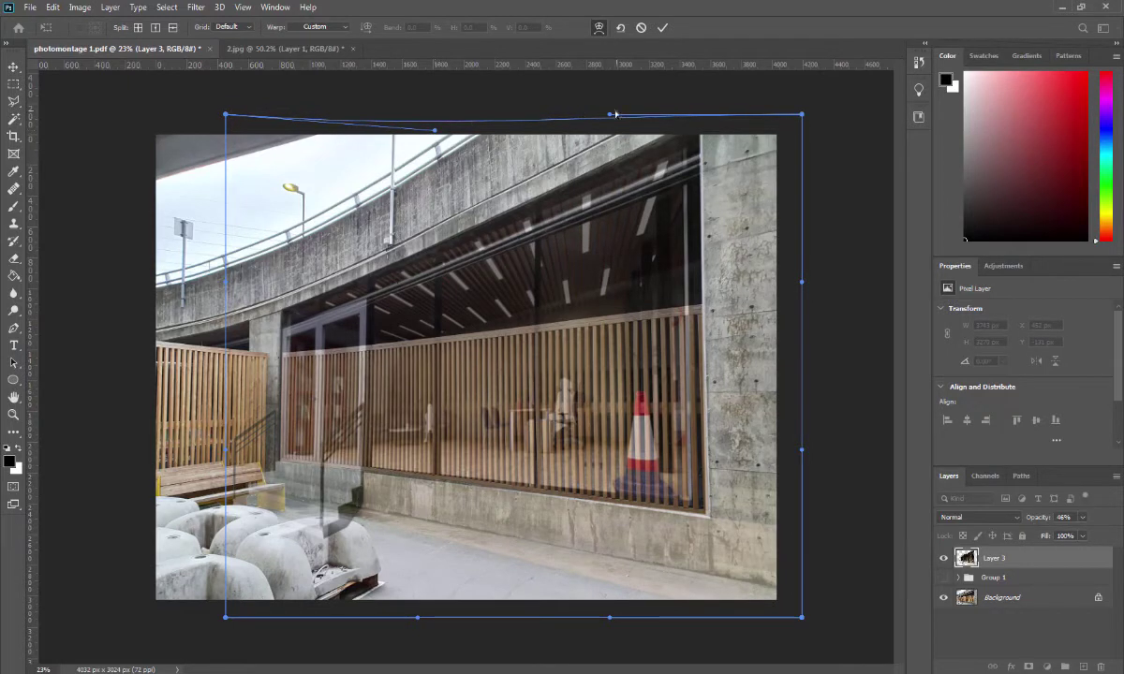
{"action": "left_click_drag", "start_coordinate": [610, 117], "coordinate": [606, 109]}
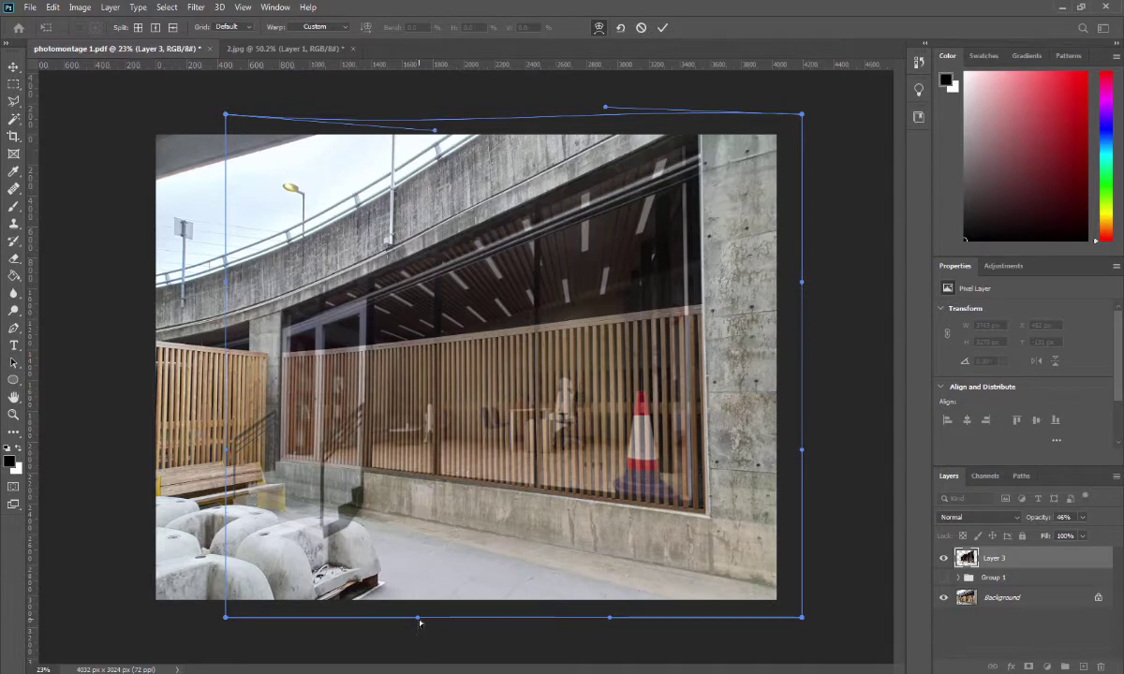
{"action": "left_click_drag", "start_coordinate": [417, 619], "coordinate": [423, 613]}
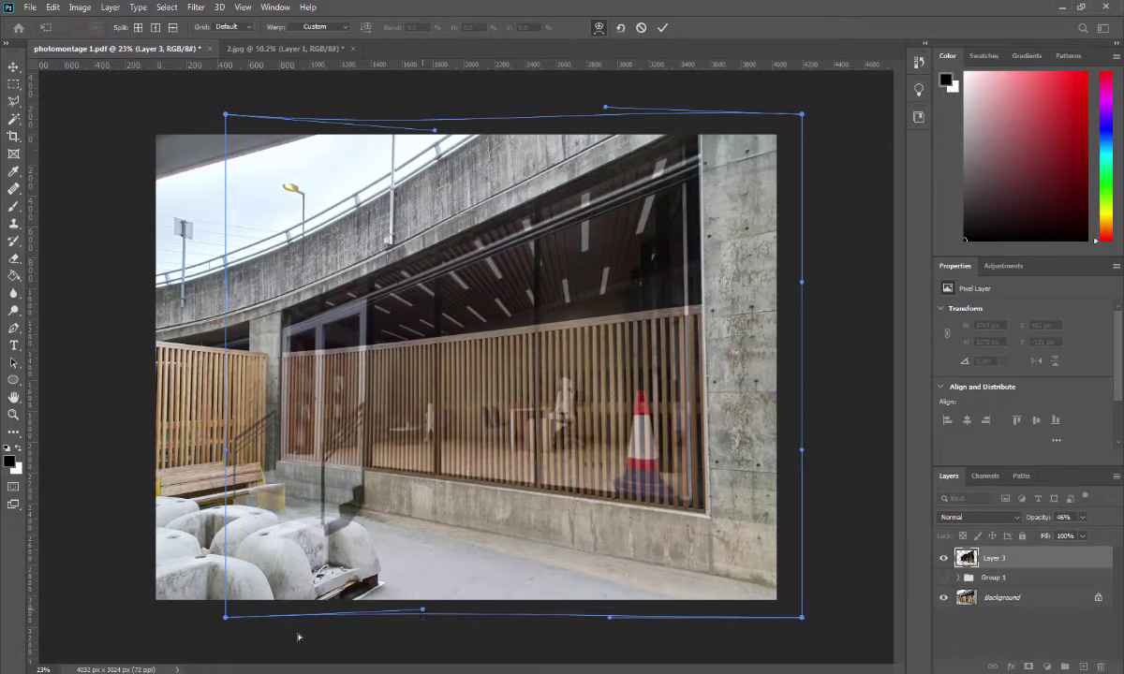
{"action": "left_click_drag", "start_coordinate": [226, 621], "coordinate": [229, 615]}
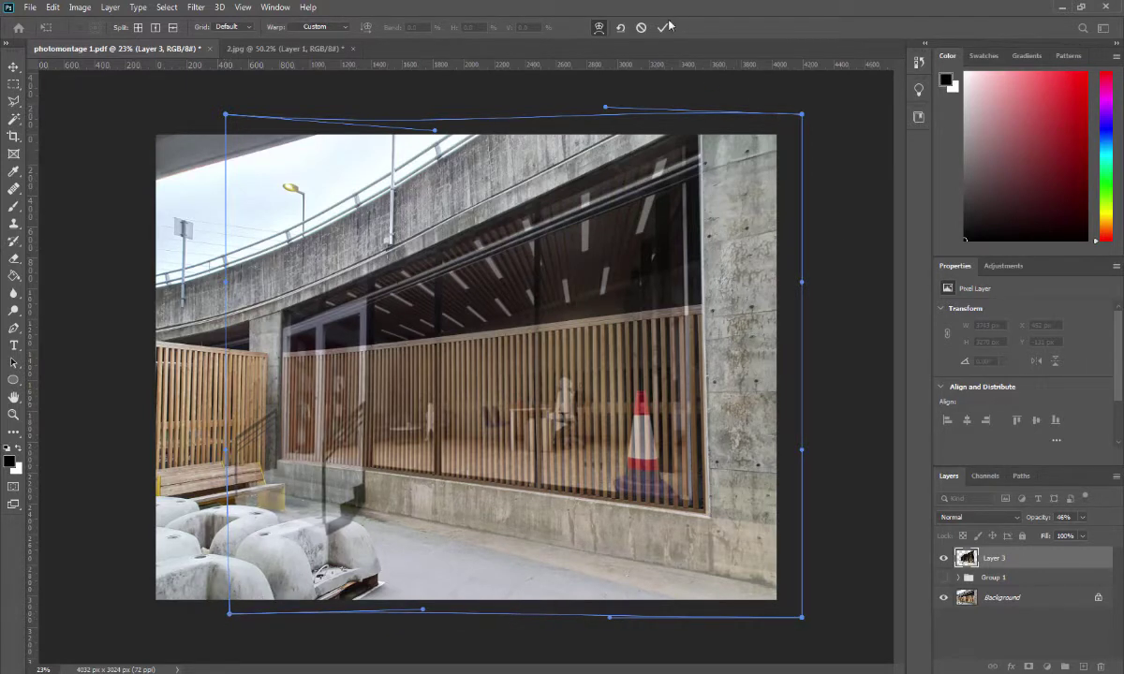
{"action": "left_click", "coordinate": [620, 27]}
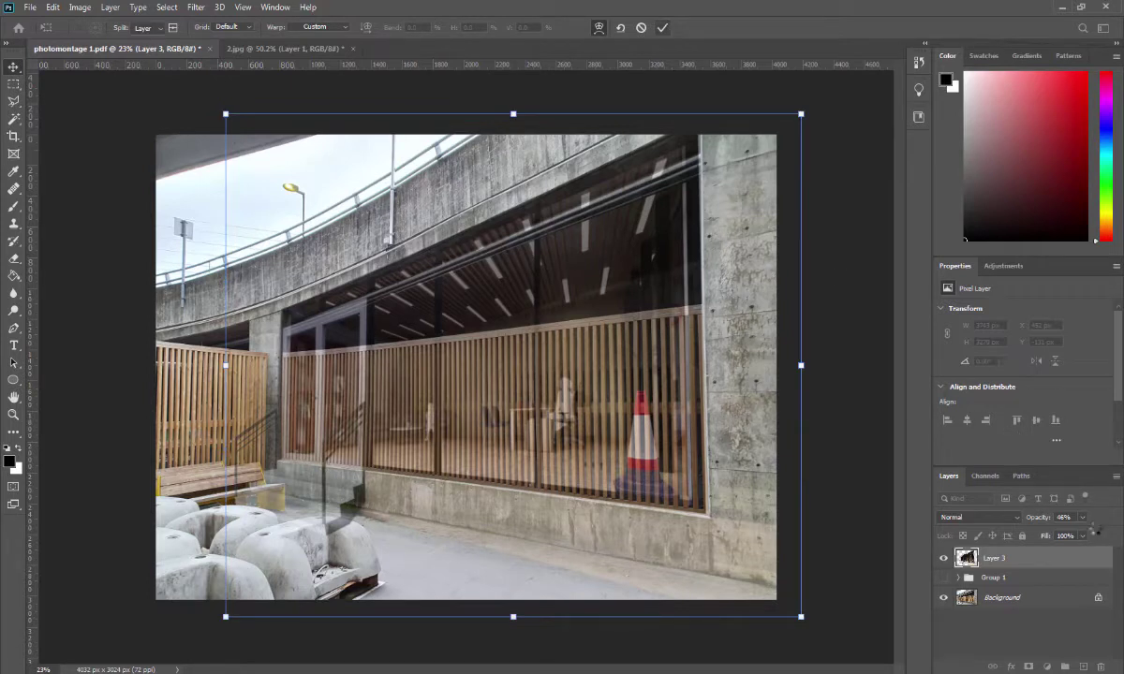
Commit the warp, preview Layer 3 at 100% opacity, return to 46%, and refine its bottom-right corner.
{"action": "key", "text": "Return"}
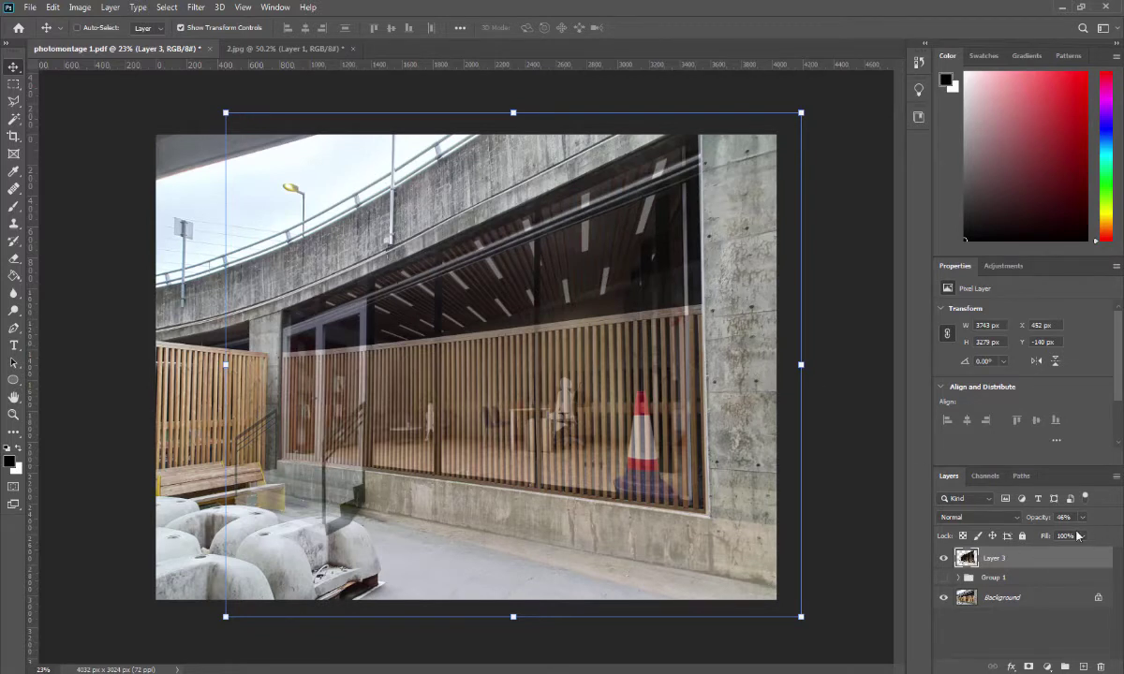
{"action": "left_click_drag", "start_coordinate": [1087, 534], "coordinate": [1094, 534]}
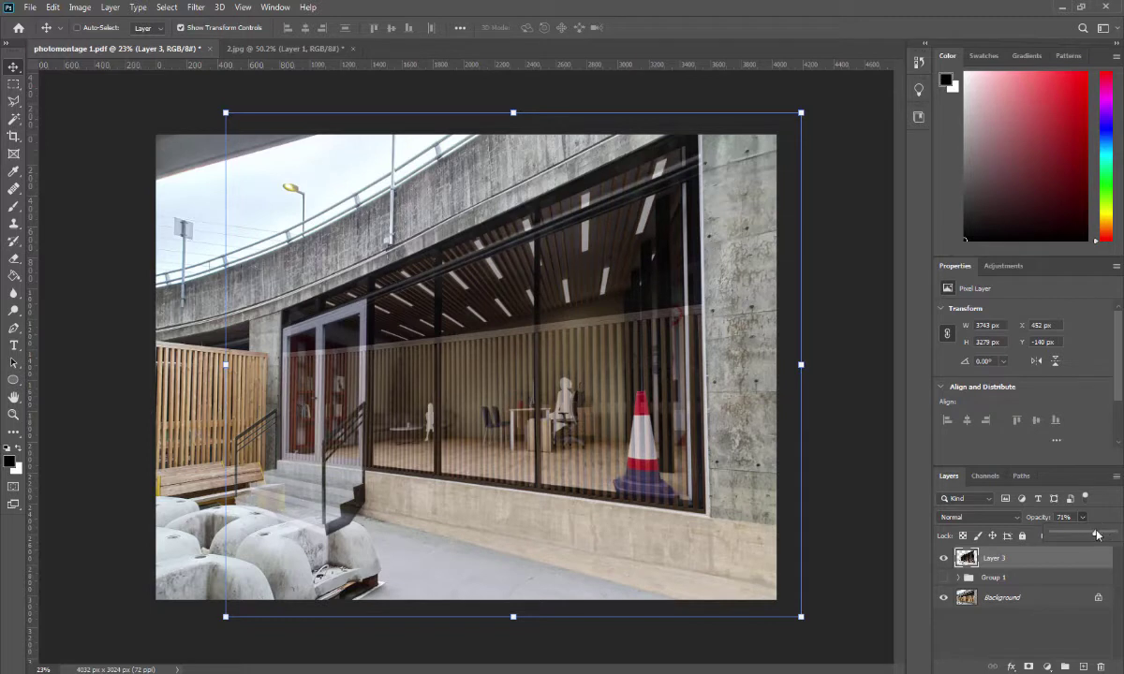
{"action": "left_click_drag", "start_coordinate": [1097, 534], "coordinate": [1119, 534]}
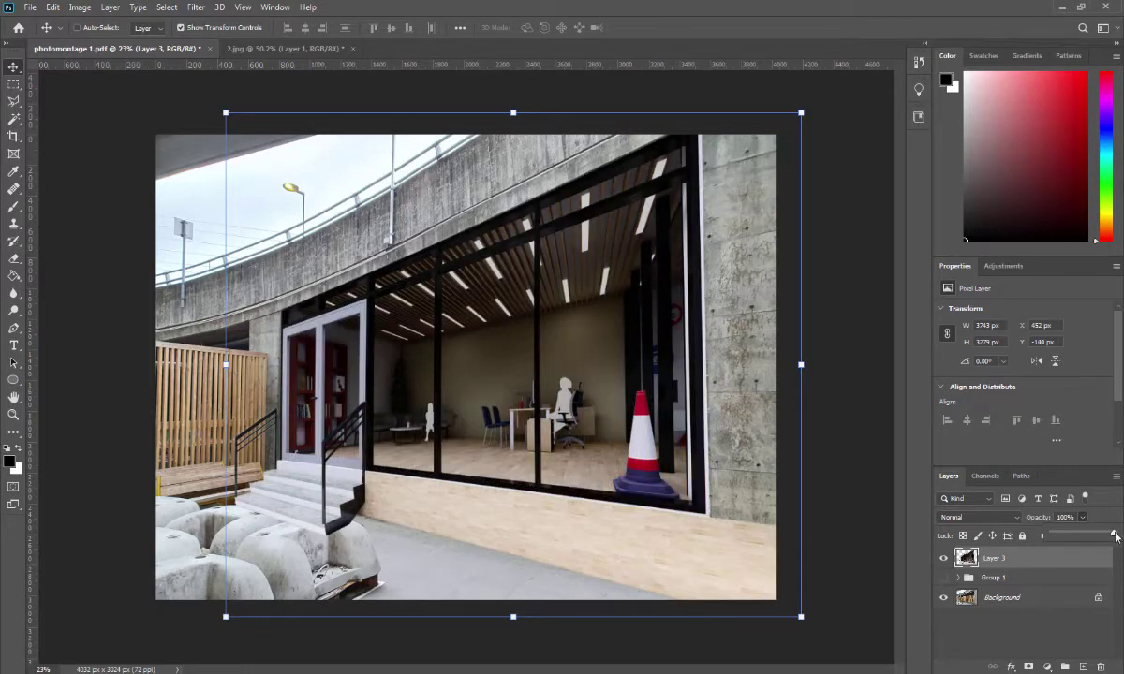
{"action": "left_click_drag", "start_coordinate": [1107, 535], "coordinate": [1093, 532]}
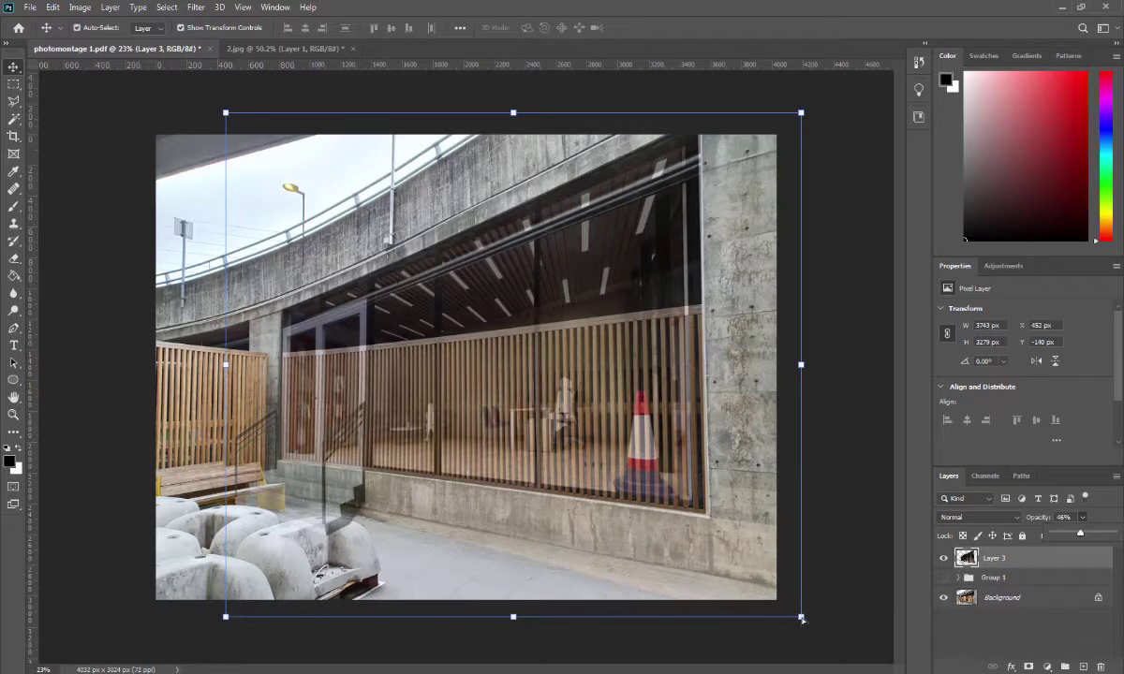
{"action": "mouse_move", "coordinate": [801, 618]}
{"action": "left_mouse_down"}
{"action": "mouse_move", "coordinate": [802, 583]}
{"action": "mouse_move", "coordinate": [803, 600]}
{"action": "left_mouse_up"}
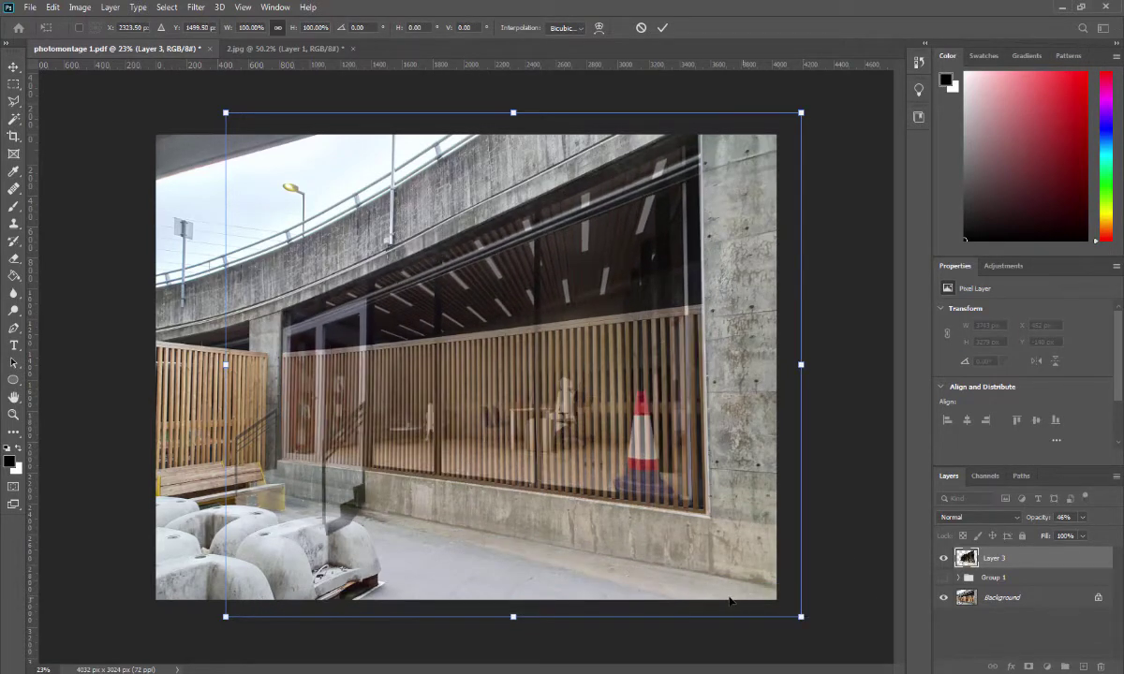
Select along the wall base with the Polygonal Lasso, then clear that selection.
{"action": "left_click", "coordinate": [13, 101]}
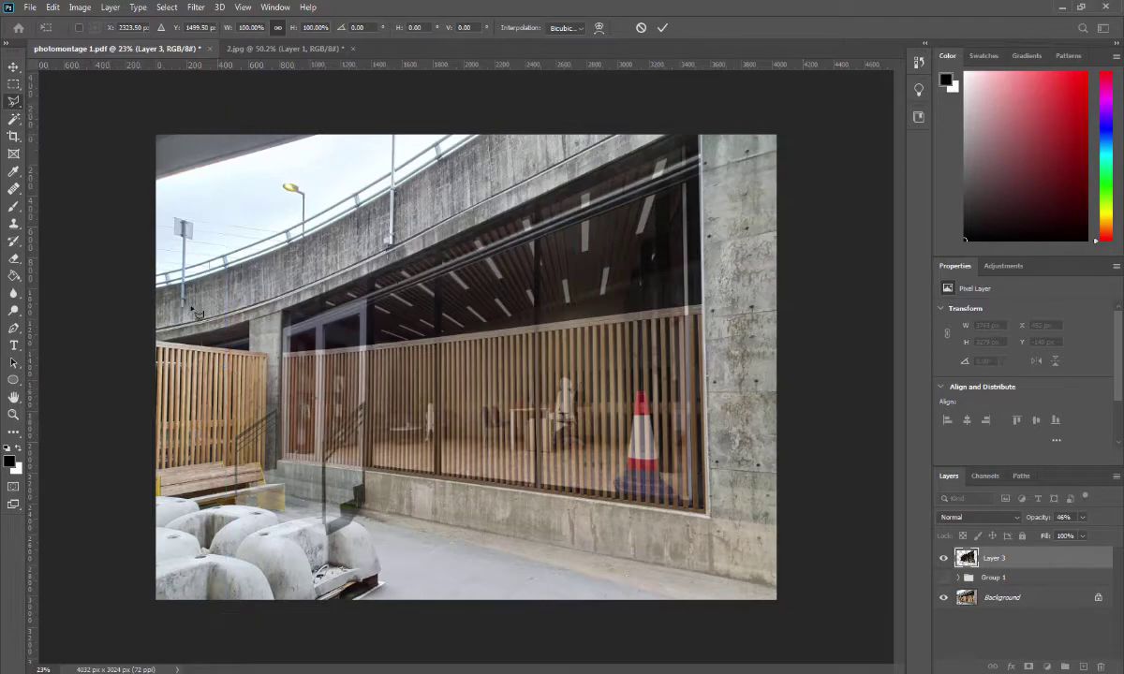
{"action": "scroll", "coordinate": [373, 508], "scroll_direction": "up", "scroll_amount": 5}
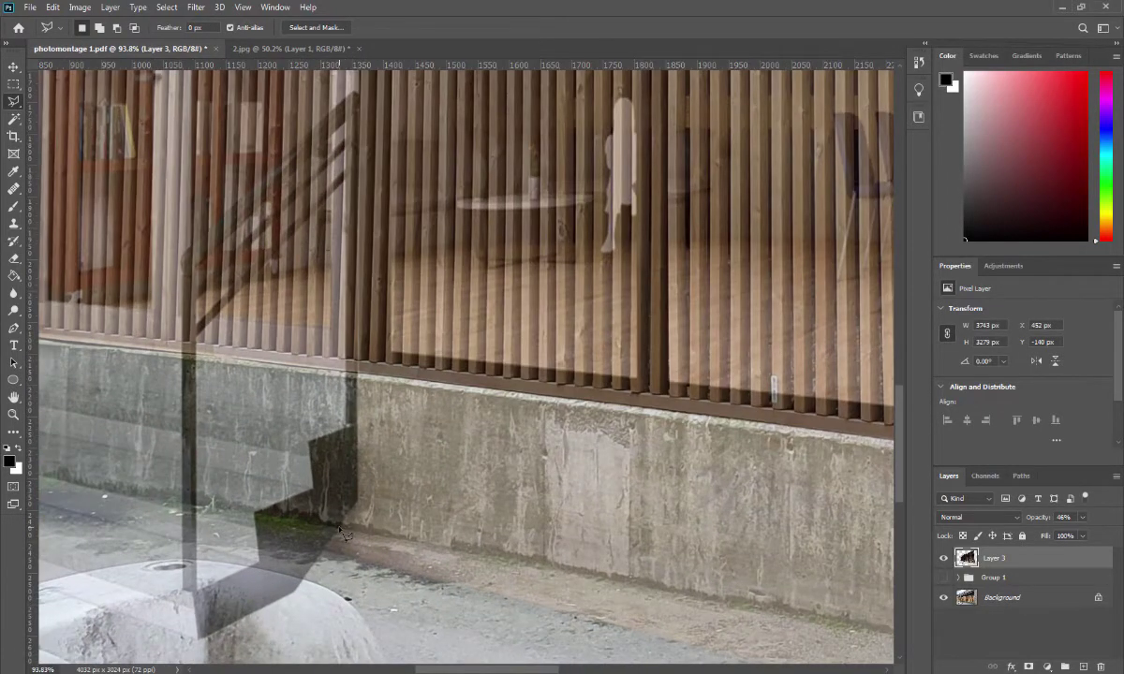
{"action": "left_click", "coordinate": [344, 534]}
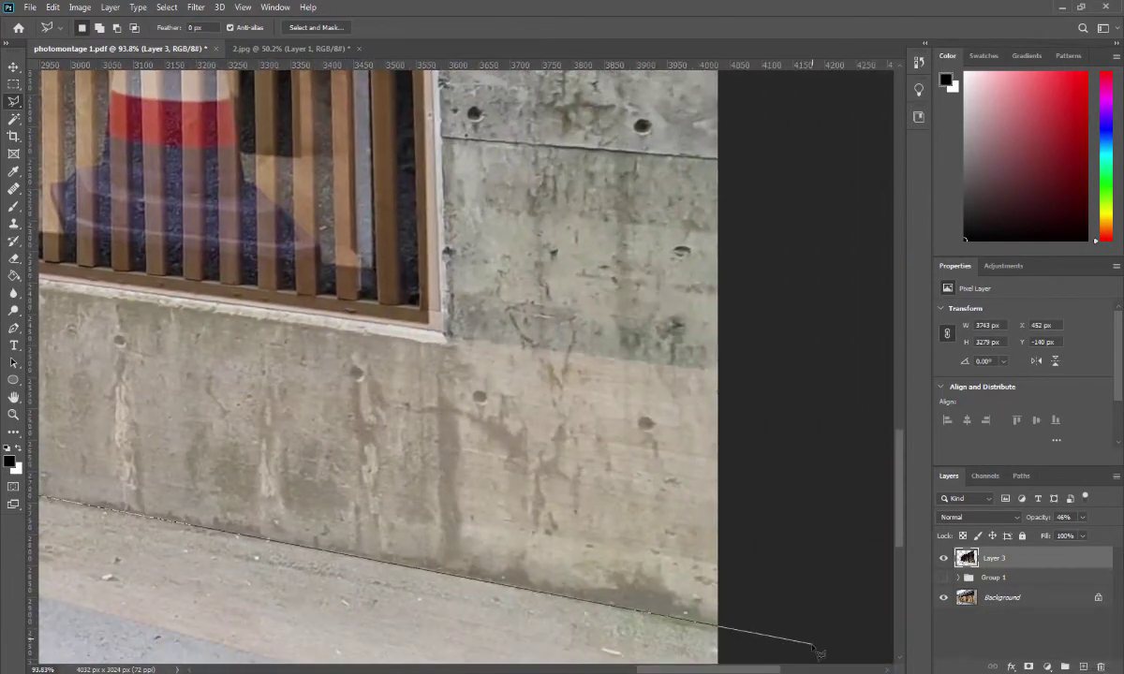
{"action": "scroll", "coordinate": [819, 654], "scroll_direction": "down", "scroll_amount": 1}
{"action": "double_click", "coordinate": [112, 552]}
{"action": "key", "text": "ctrl+0"}
{"action": "scroll", "coordinate": [364, 514], "scroll_direction": "up", "scroll_amount": 6}
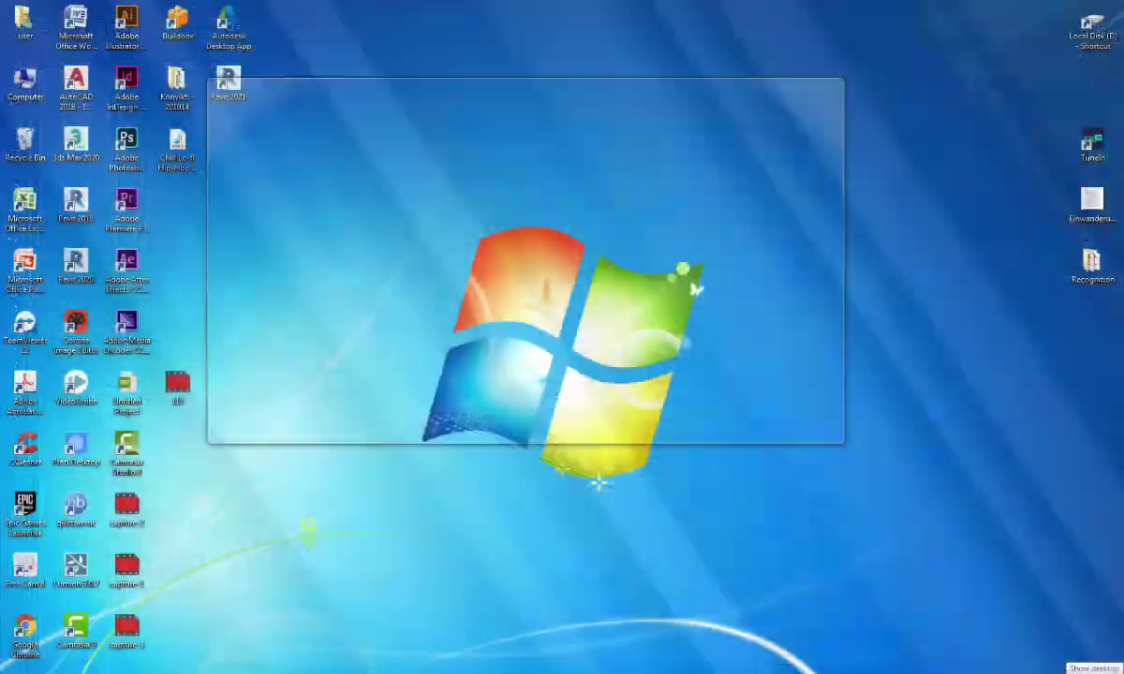
{"action": "scroll", "coordinate": [724, 415], "scroll_direction": "down", "scroll_amount": 1}
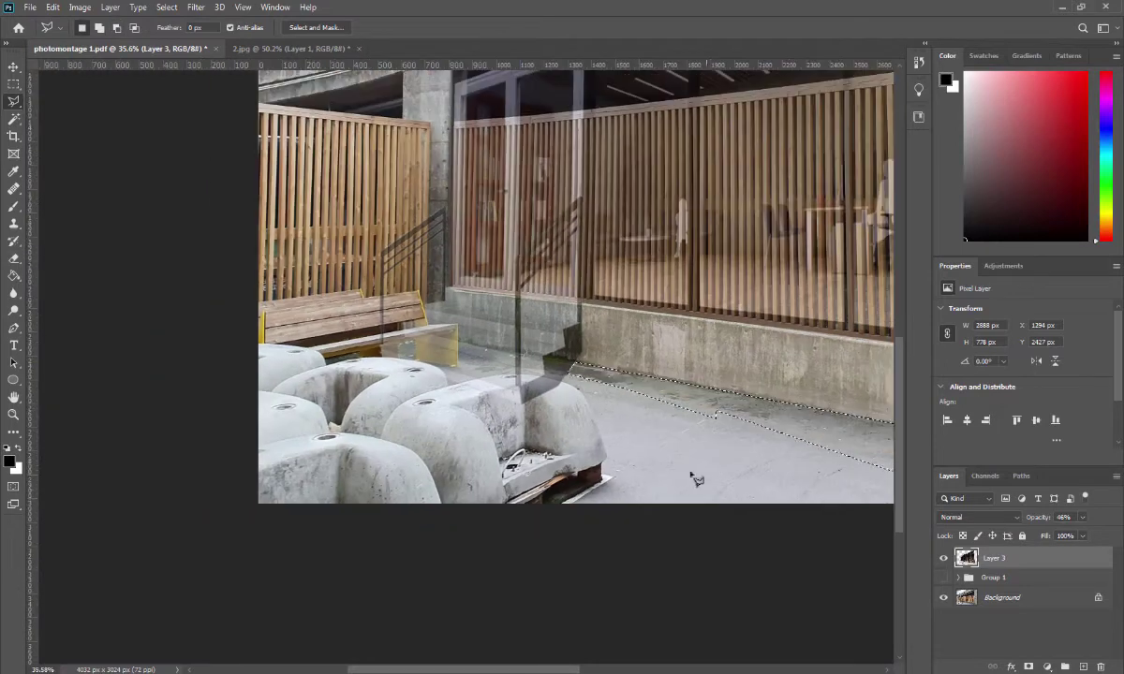
{"action": "scroll", "coordinate": [695, 479], "scroll_direction": "right", "scroll_amount": 5}
{"action": "key", "text": "m"}
{"action": "left_click", "coordinate": [569, 321]}
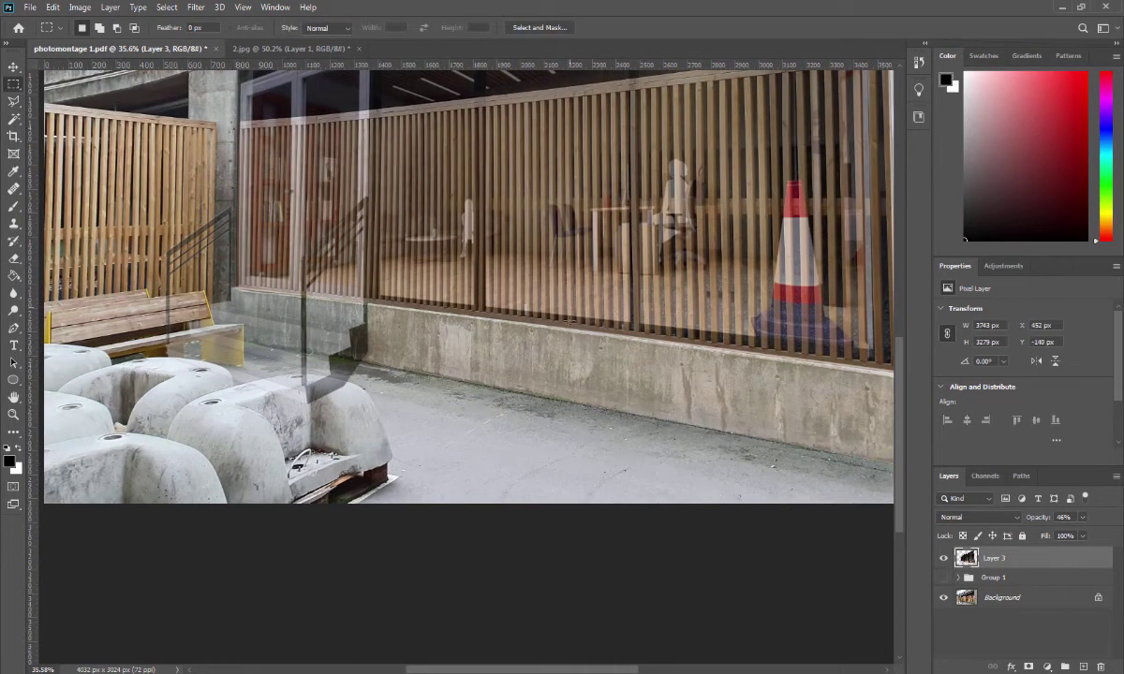
{"action": "scroll", "coordinate": [230, 344], "scroll_direction": "up", "scroll_amount": 1}
{"action": "scroll", "coordinate": [194, 357], "scroll_direction": "up", "scroll_amount": 2}
{"action": "scroll", "coordinate": [213, 365], "scroll_direction": "up", "scroll_amount": 2}
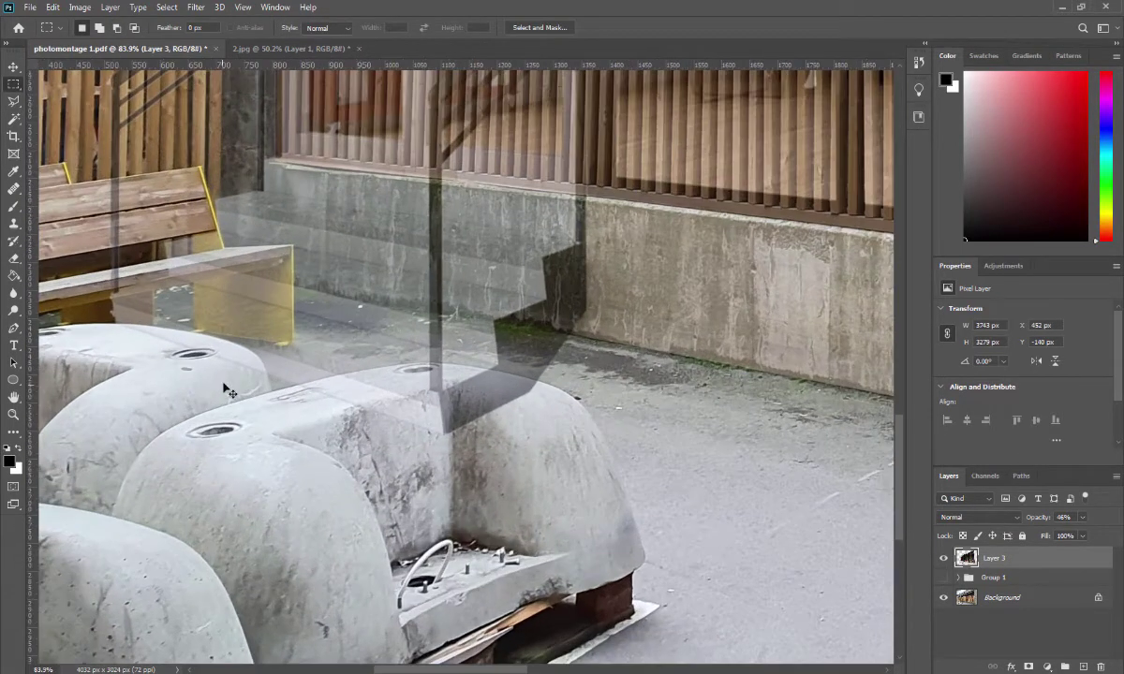
{"action": "scroll", "coordinate": [246, 372], "scroll_direction": "up", "scroll_amount": 2}
{"action": "scroll", "coordinate": [246, 371], "scroll_direction": "up", "scroll_amount": 3}
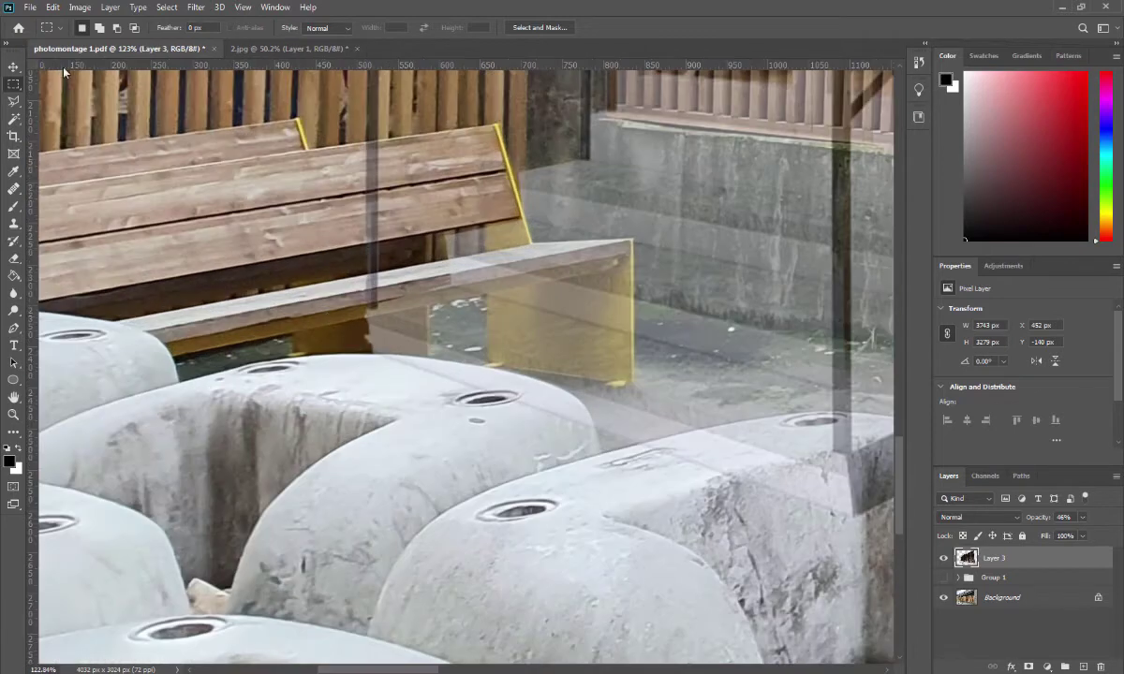
Trace a selection along the bench and bollard edge and set Layer 3's opacity to 61%.
{"action": "left_click", "coordinate": [13, 100]}
{"action": "scroll", "coordinate": [408, 394], "scroll_direction": "up", "scroll_amount": 4}
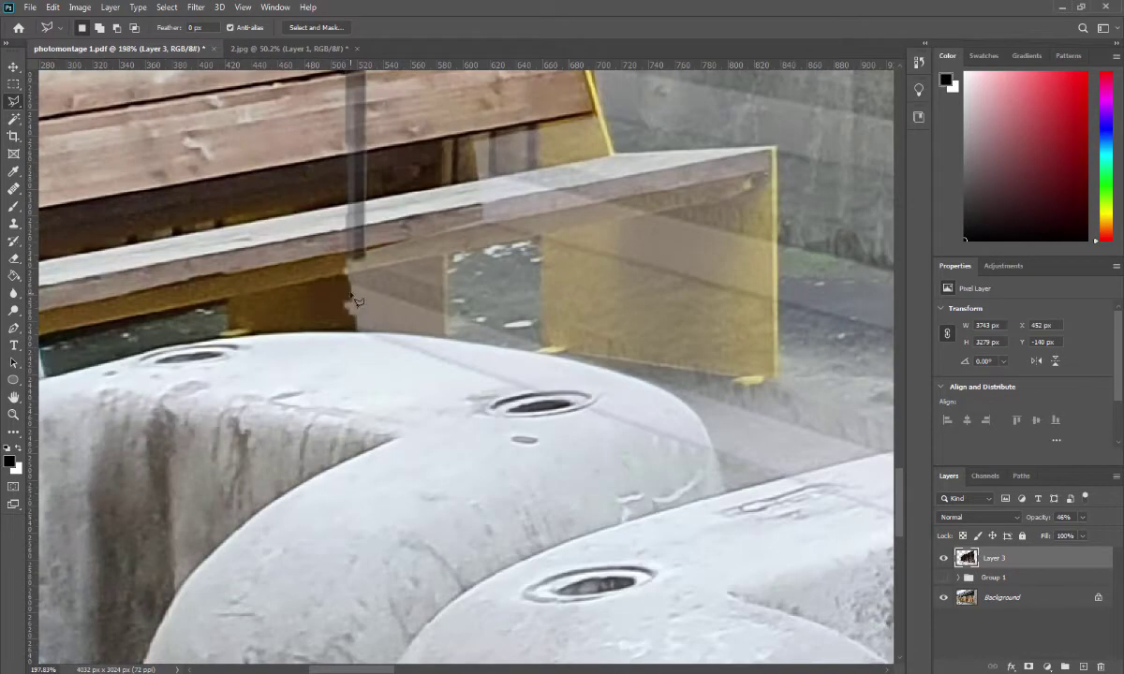
{"action": "mouse_move", "coordinate": [348, 272]}
{"action": "left_mouse_down"}
{"action": "mouse_move", "coordinate": [358, 343]}
{"action": "mouse_move", "coordinate": [662, 396]}
{"action": "mouse_move", "coordinate": [727, 510]}
{"action": "left_mouse_up"}
{"action": "scroll", "coordinate": [727, 511], "scroll_direction": "down", "scroll_amount": 5}
{"action": "scroll", "coordinate": [342, 409], "scroll_direction": "down", "scroll_amount": 3}
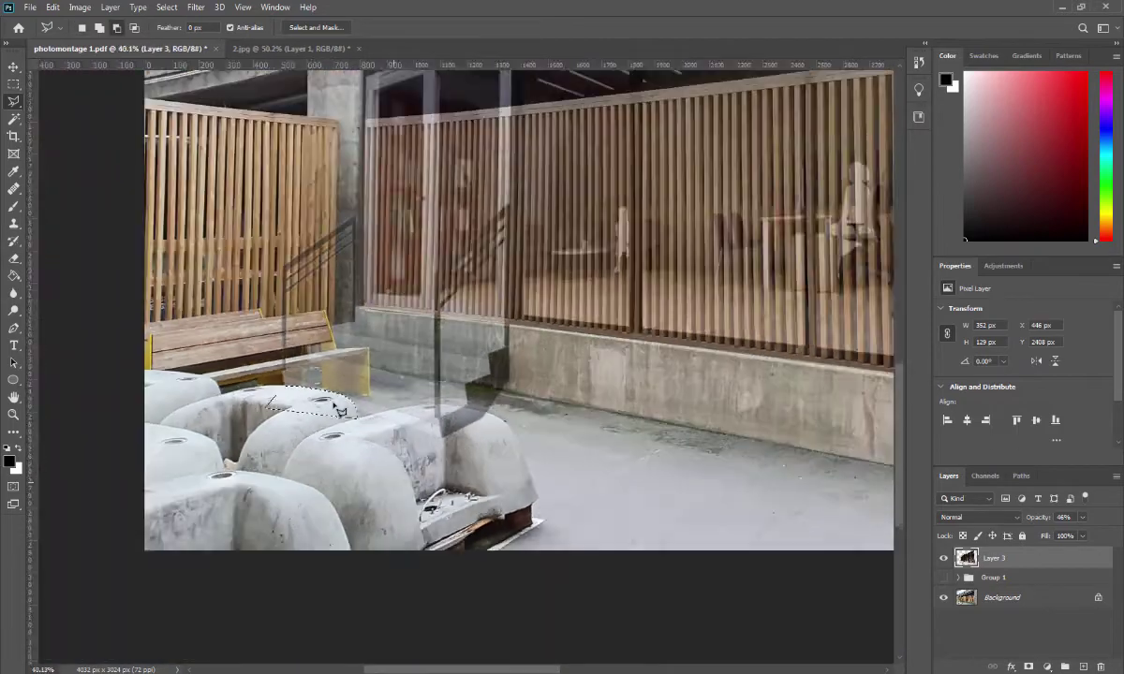
{"action": "scroll", "coordinate": [341, 410], "scroll_direction": "down", "scroll_amount": 1}
{"action": "scroll", "coordinate": [345, 234], "scroll_direction": "up", "scroll_amount": 2}
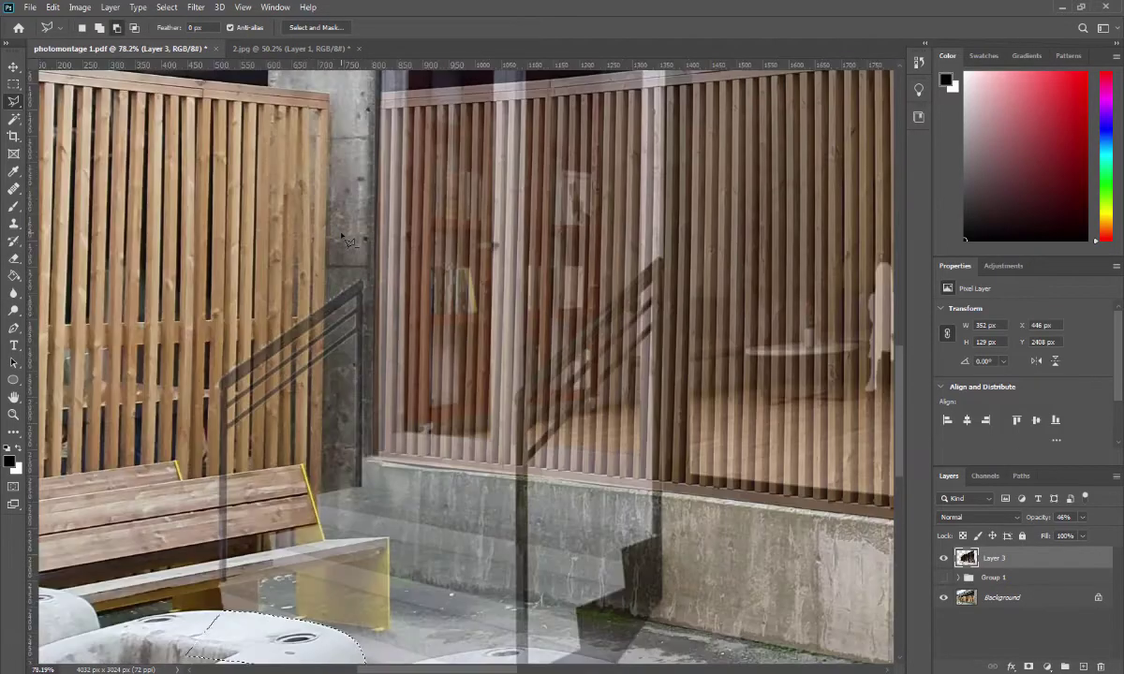
{"action": "scroll", "coordinate": [346, 239], "scroll_direction": "up", "scroll_amount": 1}
{"action": "scroll", "coordinate": [555, 409], "scroll_direction": "up", "scroll_amount": 2}
{"action": "scroll", "coordinate": [555, 409], "scroll_direction": "down", "scroll_amount": 2}
{"action": "scroll", "coordinate": [555, 409], "scroll_direction": "down", "scroll_amount": 2}
{"action": "key", "text": "0"}
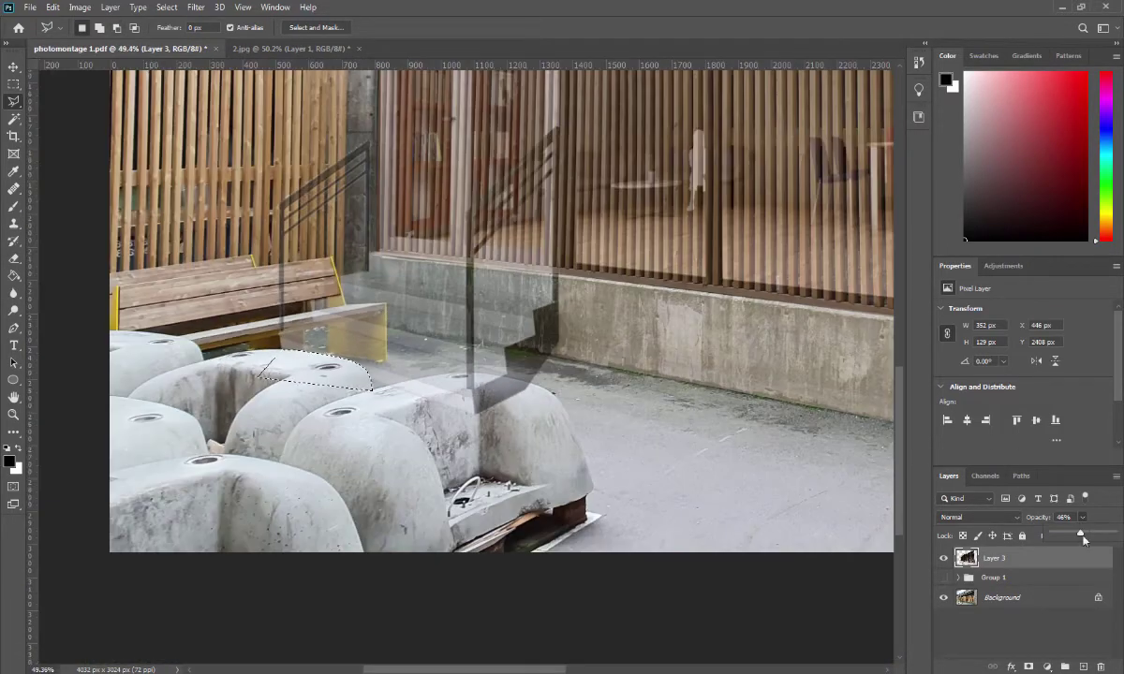
{"action": "scroll", "coordinate": [556, 409], "scroll_direction": "down", "scroll_amount": 1}
{"action": "key", "text": "ctrl+0"}
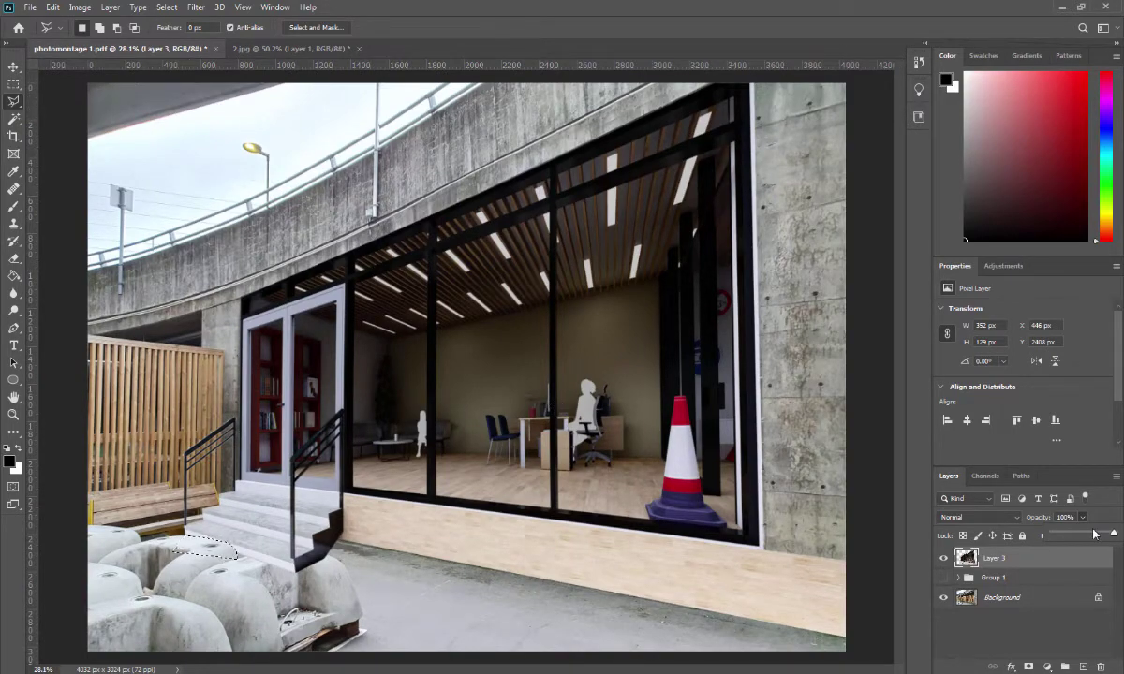
{"action": "left_click_drag", "start_coordinate": [1114, 533], "coordinate": [1091, 536]}
Trace a selection around the front bollard's top edge, then deselect.
{"action": "scroll", "coordinate": [182, 571], "scroll_direction": "up", "scroll_amount": 5}
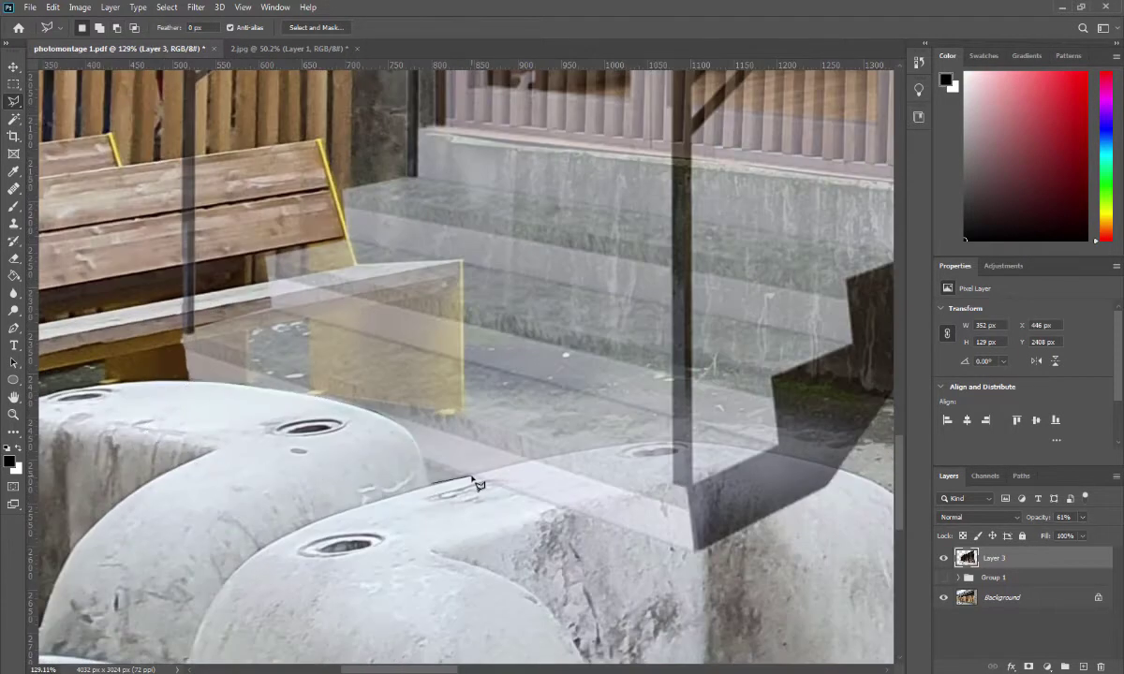
{"action": "left_click_drag", "start_coordinate": [518, 464], "coordinate": [752, 451]}
{"action": "scroll", "coordinate": [757, 456], "scroll_direction": "right", "scroll_amount": 3}
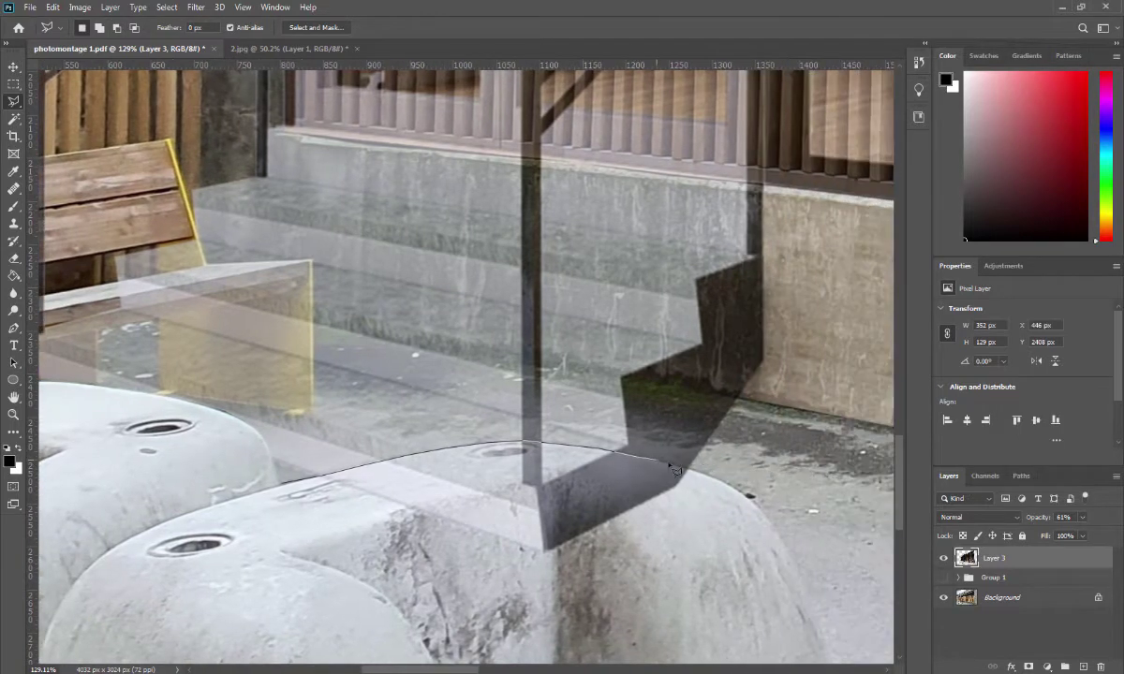
{"action": "left_click", "coordinate": [259, 499]}
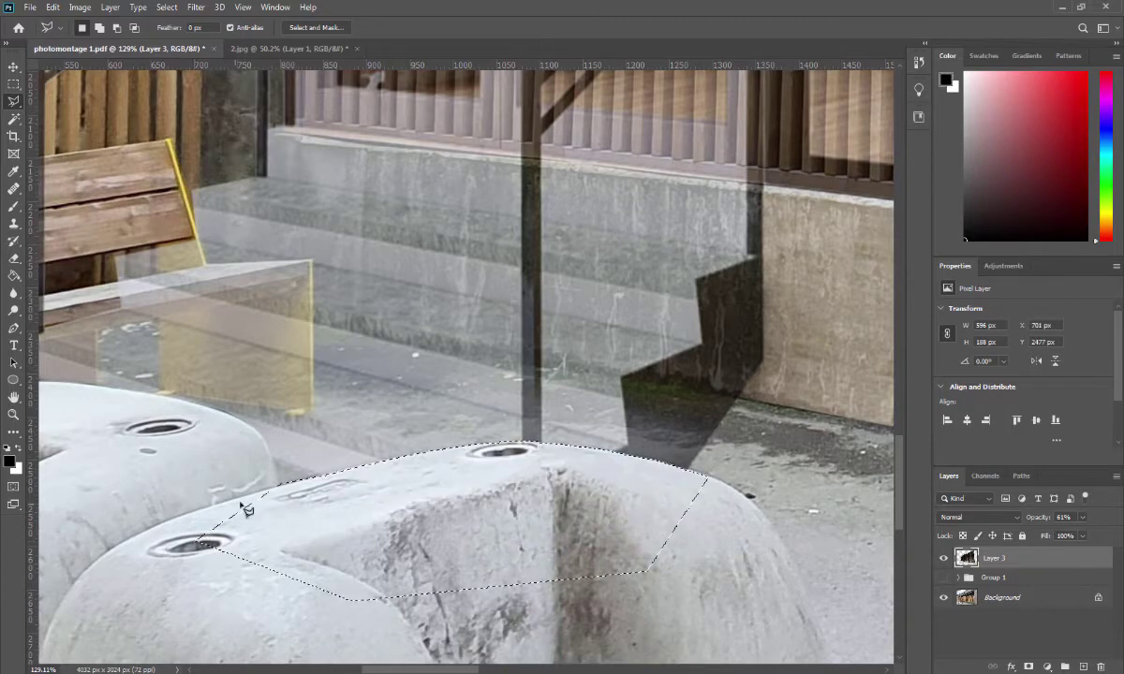
{"action": "scroll", "coordinate": [260, 498], "scroll_direction": "down", "scroll_amount": 5}
{"action": "scroll", "coordinate": [259, 498], "scroll_direction": "down", "scroll_amount": 3}
{"action": "scroll", "coordinate": [281, 510], "scroll_direction": "up", "scroll_amount": 1}
{"action": "key", "text": "m"}
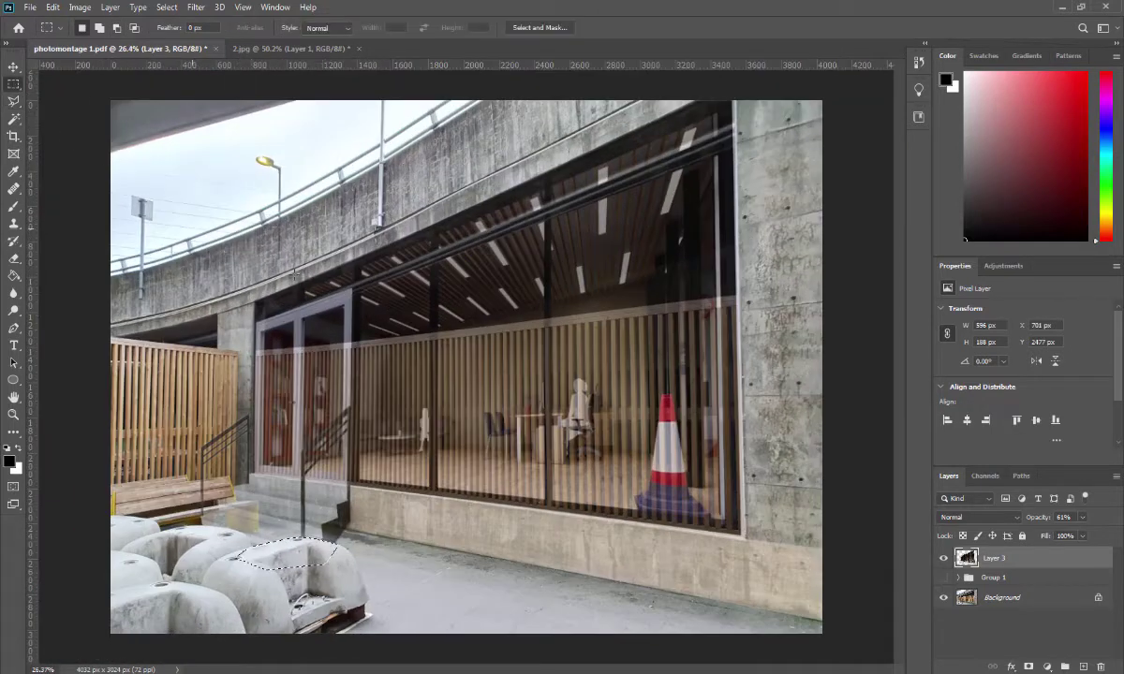
{"action": "key", "text": "ctrl+d"}
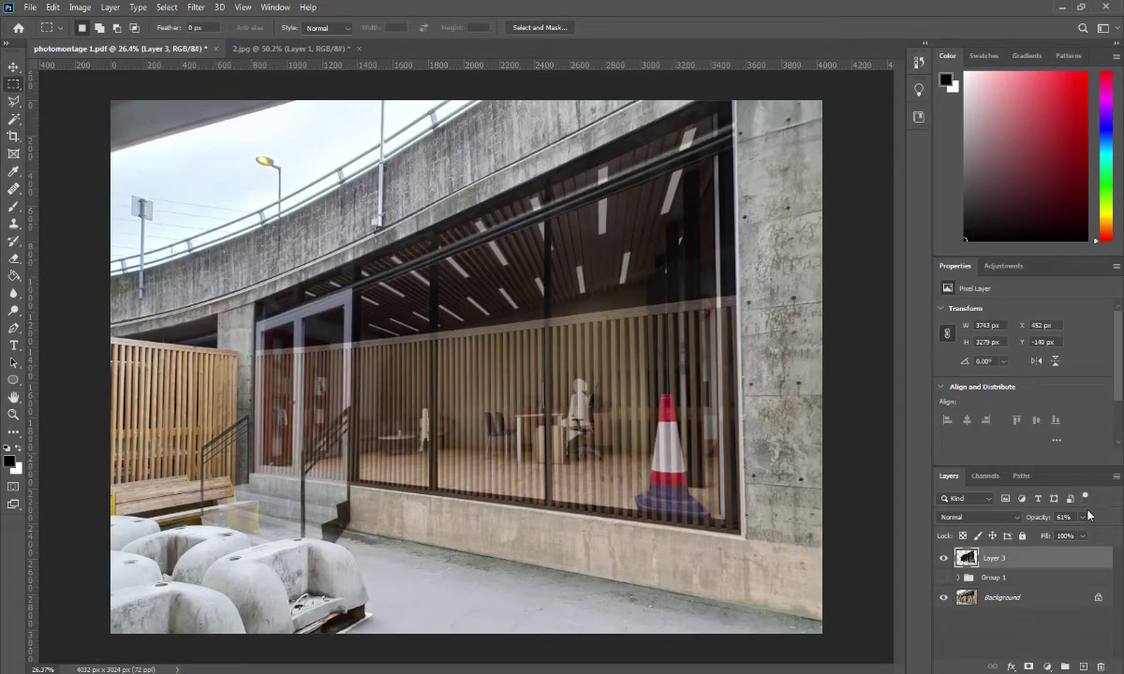
Raise Layer 3's opacity through 91% to 97%, then zoom in and out to check the fit.
{"action": "left_click", "coordinate": [1083, 517]}
{"action": "left_click_drag", "start_coordinate": [1080, 533], "coordinate": [1105, 536]}
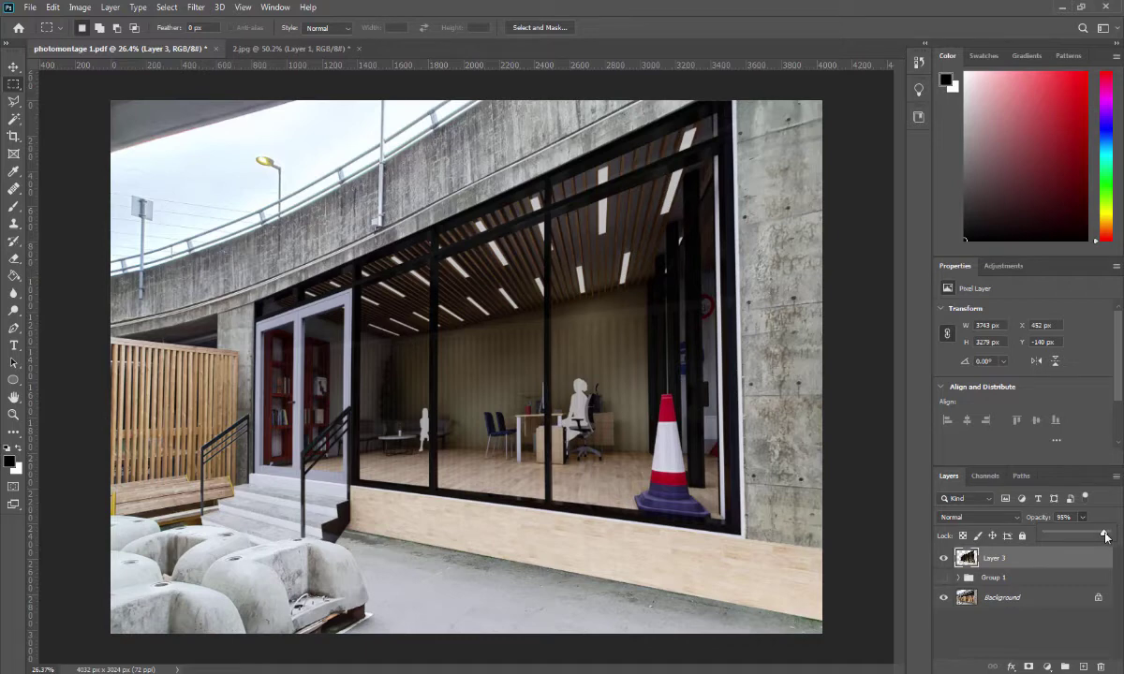
{"action": "left_click_drag", "start_coordinate": [1106, 537], "coordinate": [1103, 536]}
{"action": "scroll", "coordinate": [681, 486], "scroll_direction": "down", "scroll_amount": 1}
{"action": "scroll", "coordinate": [656, 150], "scroll_direction": "up", "scroll_amount": 2}
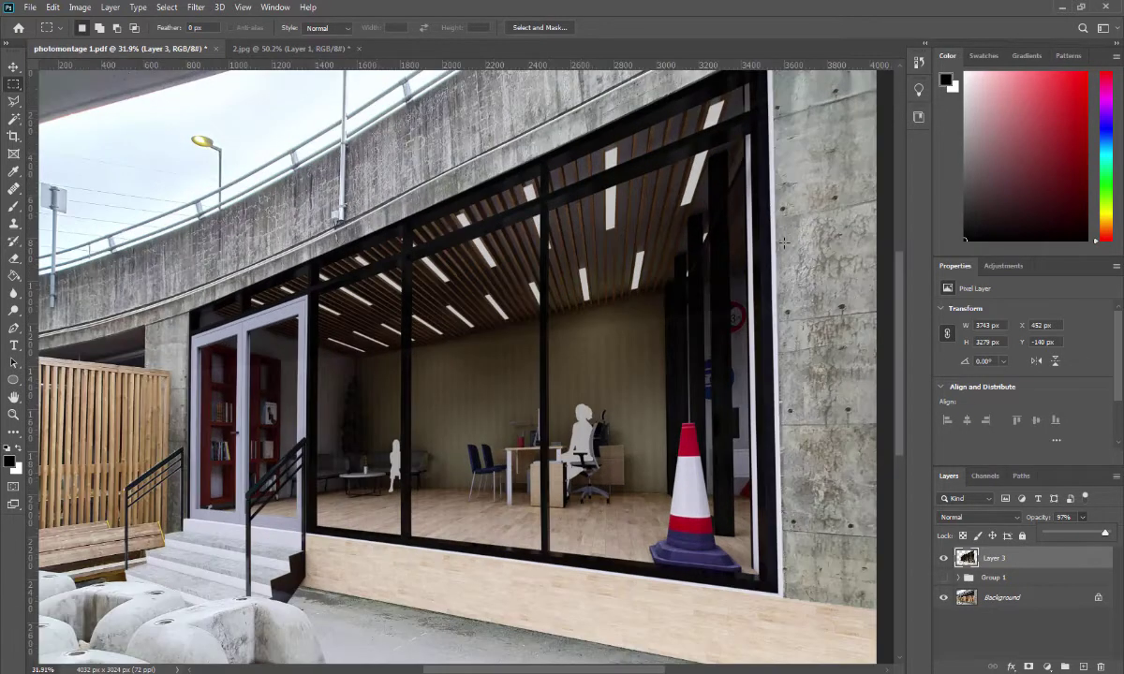
{"action": "scroll", "coordinate": [727, 515], "scroll_direction": "down", "scroll_amount": 1}
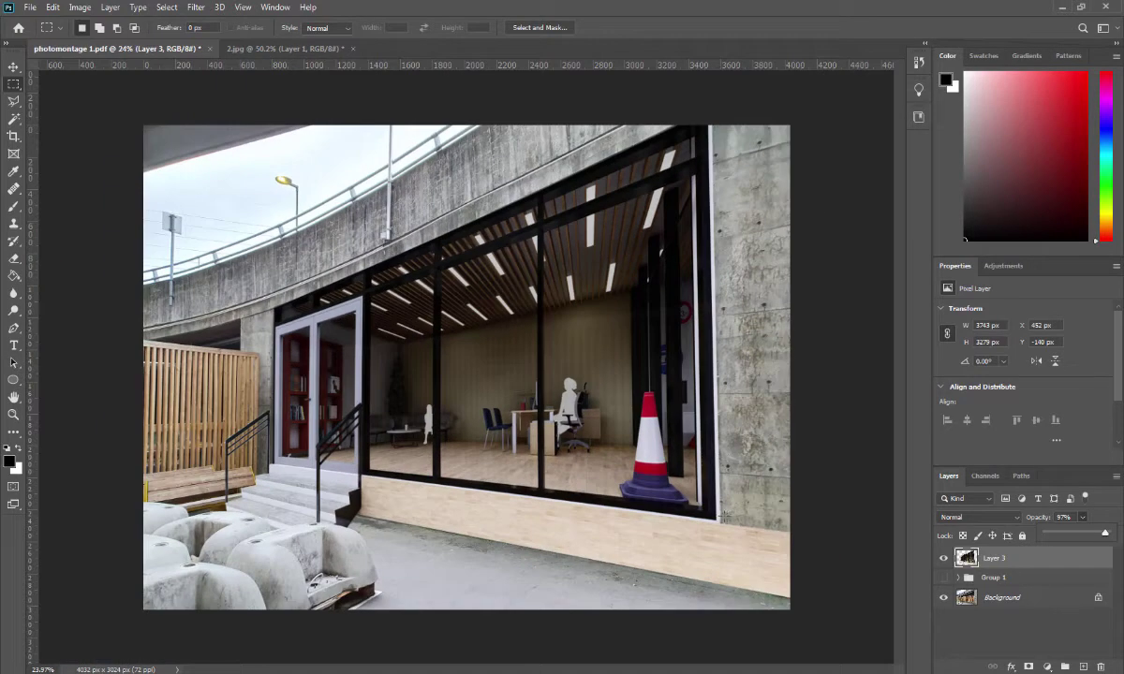
{"action": "scroll", "coordinate": [750, 547], "scroll_direction": "up", "scroll_amount": 1}
{"action": "scroll", "coordinate": [754, 549], "scroll_direction": "up", "scroll_amount": 2}
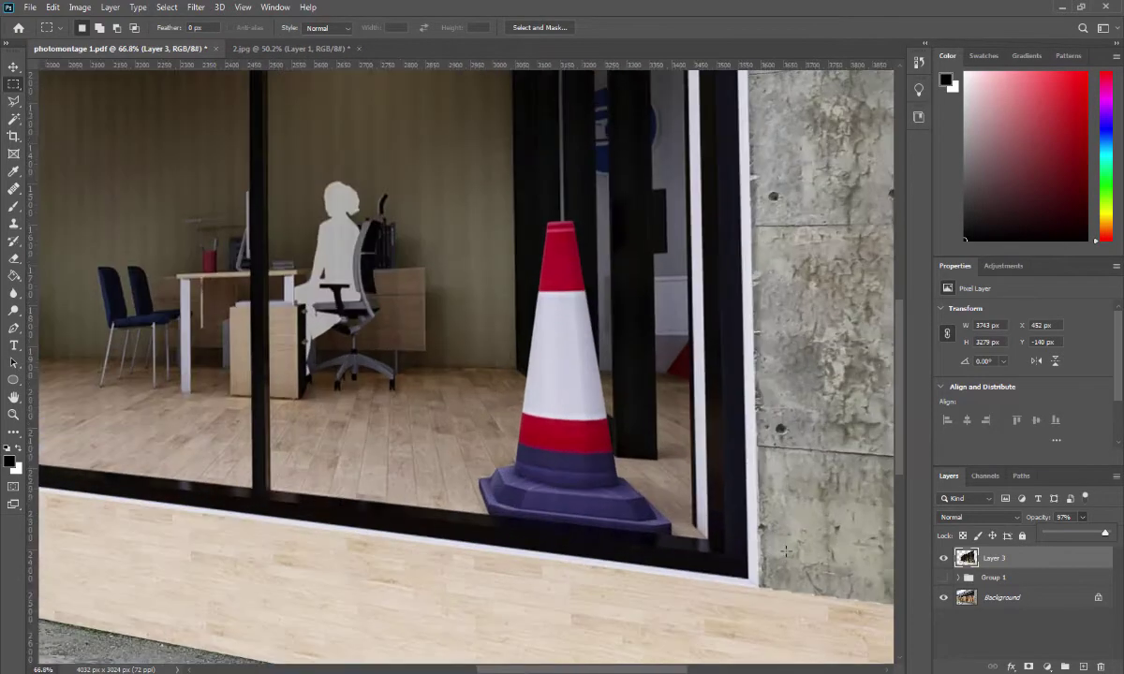
{"action": "scroll", "coordinate": [764, 555], "scroll_direction": "up", "scroll_amount": 1}
{"action": "scroll", "coordinate": [766, 556], "scroll_direction": "down", "scroll_amount": 4}
{"action": "scroll", "coordinate": [720, 527], "scroll_direction": "down", "scroll_amount": 1}
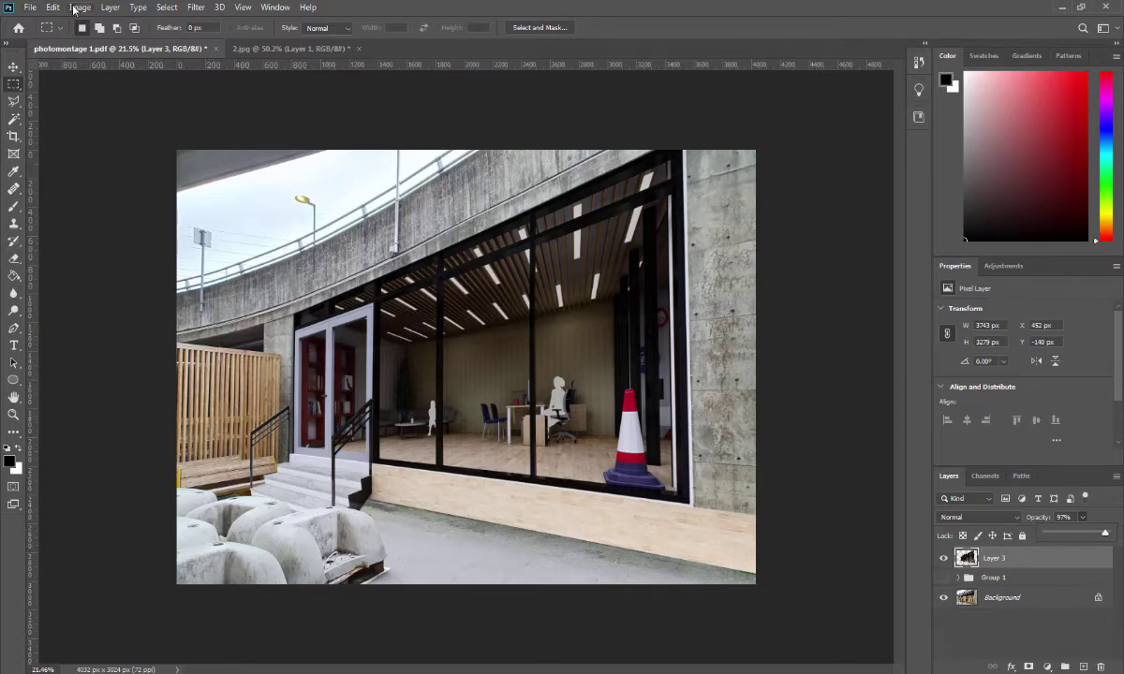
Clip a Brightness/Contrast layer to Layer 3 with brightness -35 and contrast -6.
{"action": "left_click", "coordinate": [111, 7]}
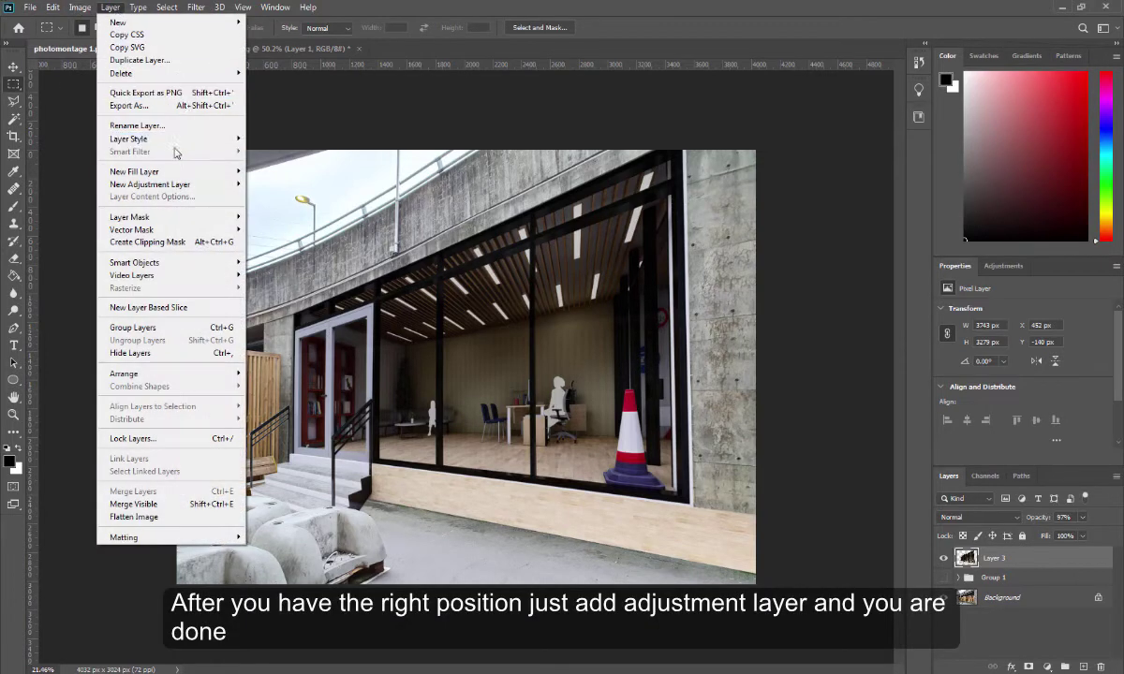
{"action": "mouse_move", "coordinate": [150, 184]}
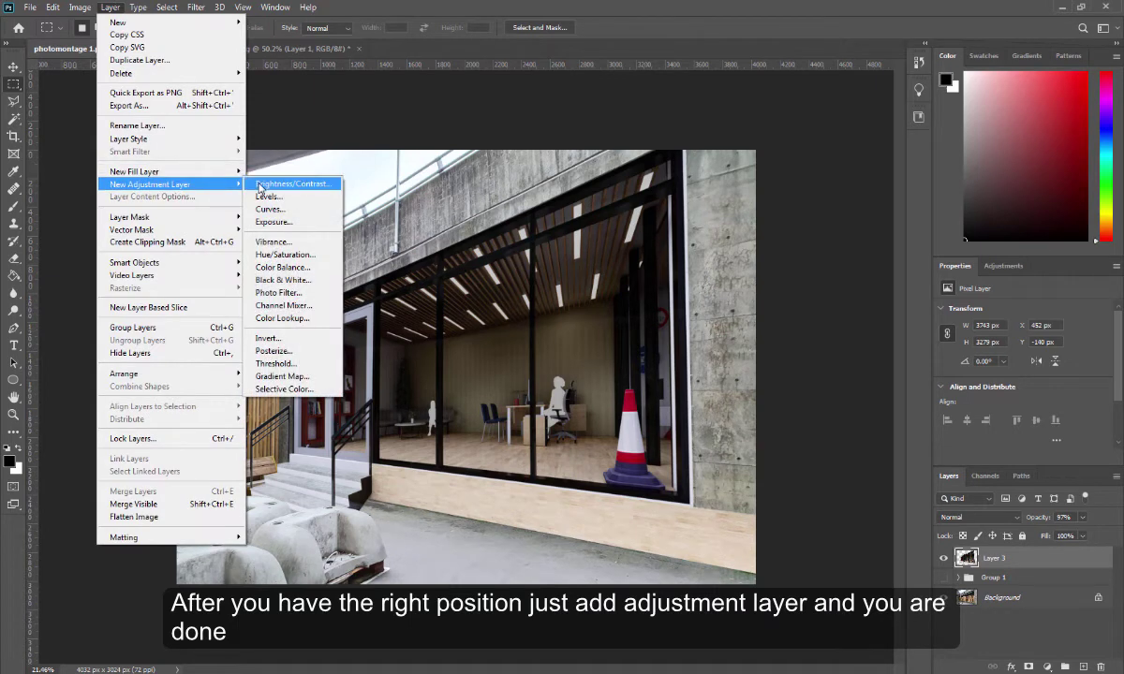
{"action": "left_click", "coordinate": [281, 184]}
{"action": "left_click", "coordinate": [795, 182]}
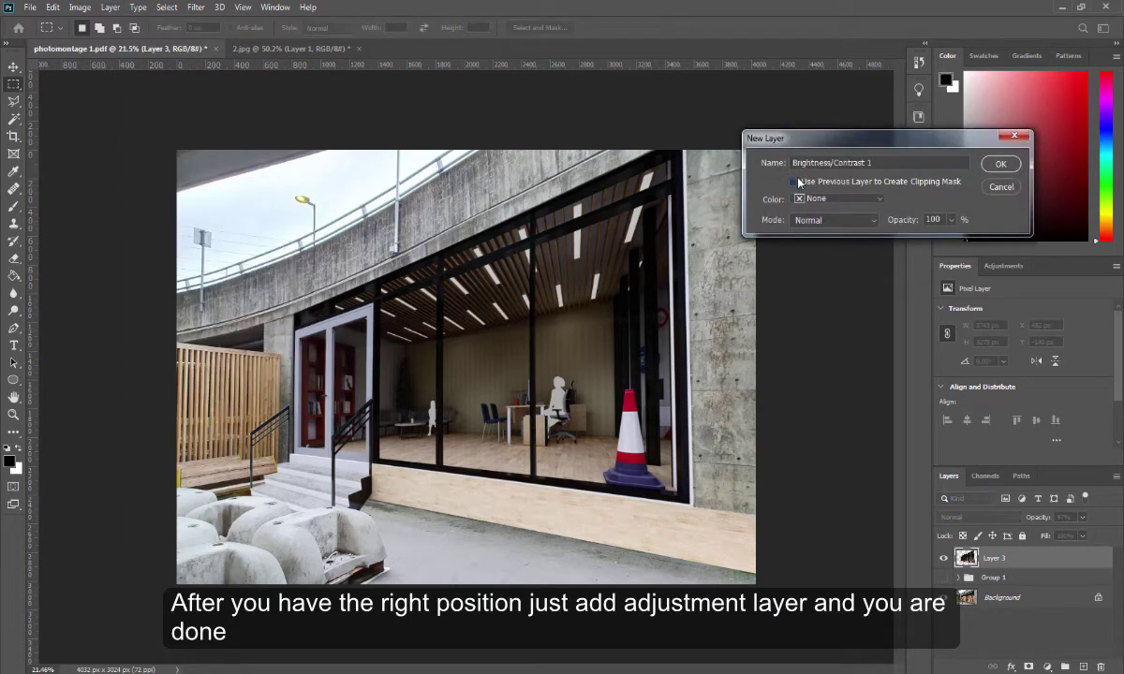
{"action": "left_click", "coordinate": [1001, 165]}
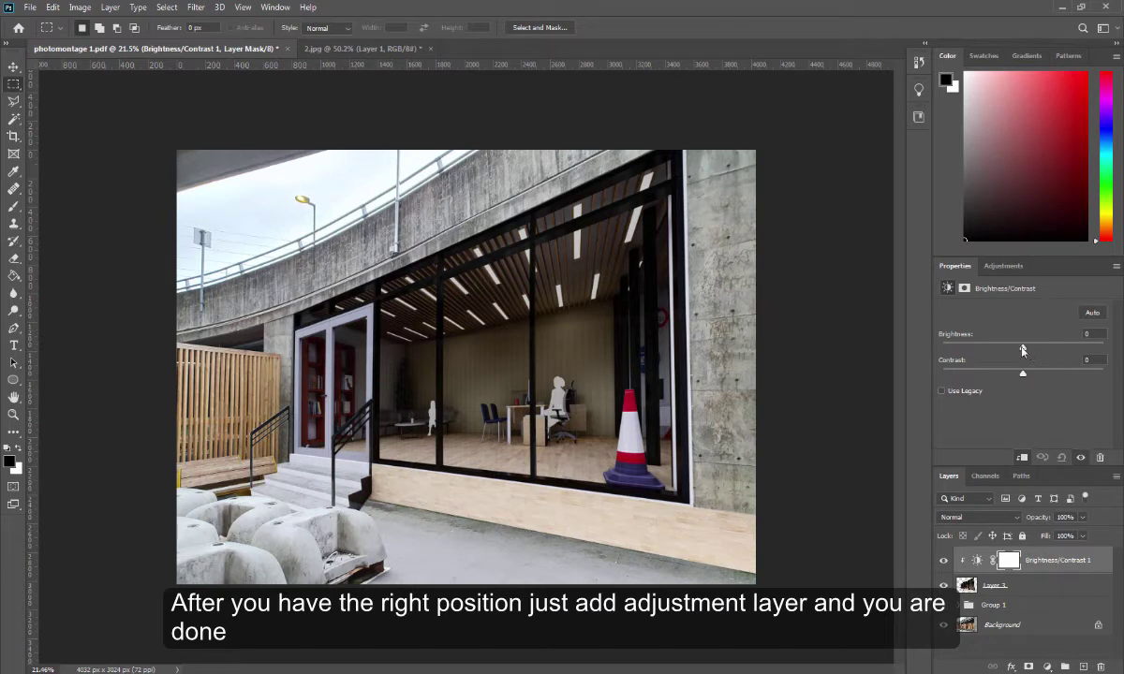
{"action": "mouse_move", "coordinate": [1023, 347]}
{"action": "left_mouse_down"}
{"action": "mouse_move", "coordinate": [1032, 348]}
{"action": "mouse_move", "coordinate": [1000, 349]}
{"action": "left_mouse_up"}
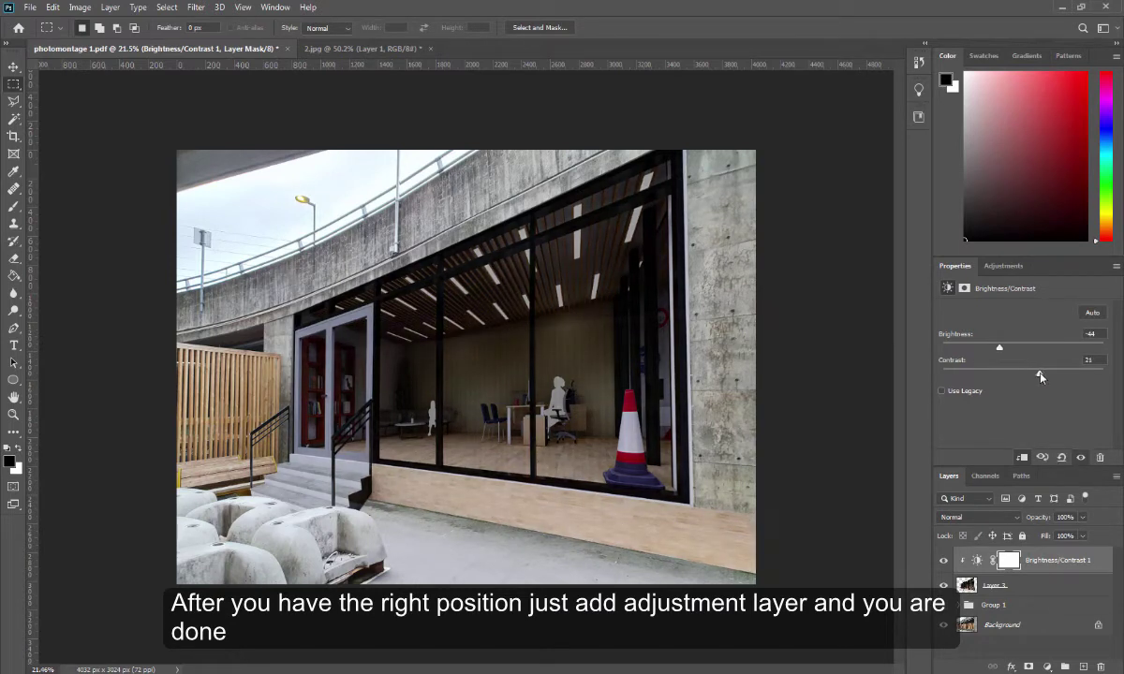
{"action": "mouse_move", "coordinate": [1039, 376]}
{"action": "left_mouse_down"}
{"action": "mouse_move", "coordinate": [1102, 374]}
{"action": "mouse_move", "coordinate": [1010, 373]}
{"action": "left_mouse_up"}
{"action": "left_click_drag", "start_coordinate": [999, 351], "coordinate": [1004, 352]}
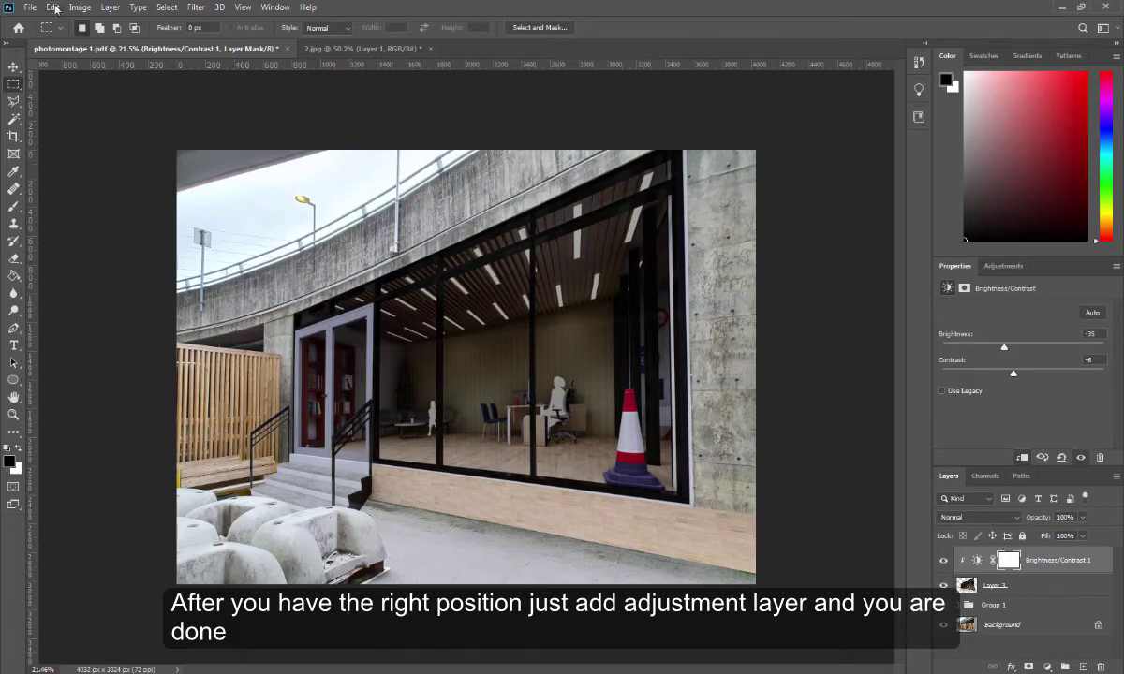
{"action": "left_click", "coordinate": [111, 7]}
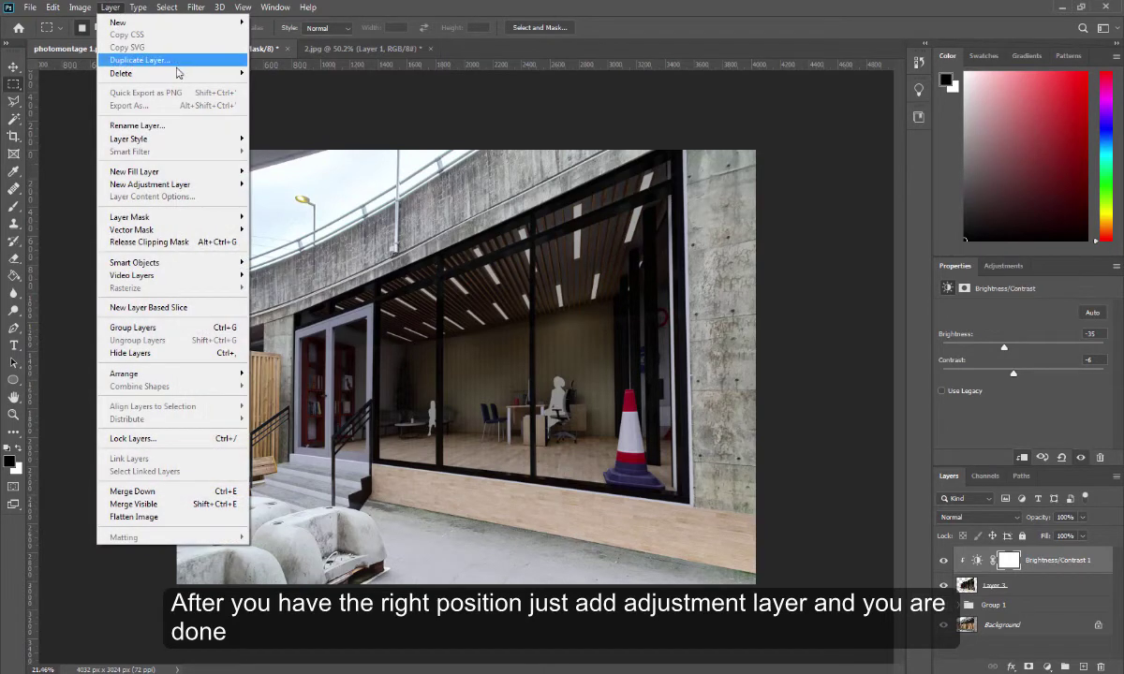
{"action": "mouse_move", "coordinate": [150, 184]}
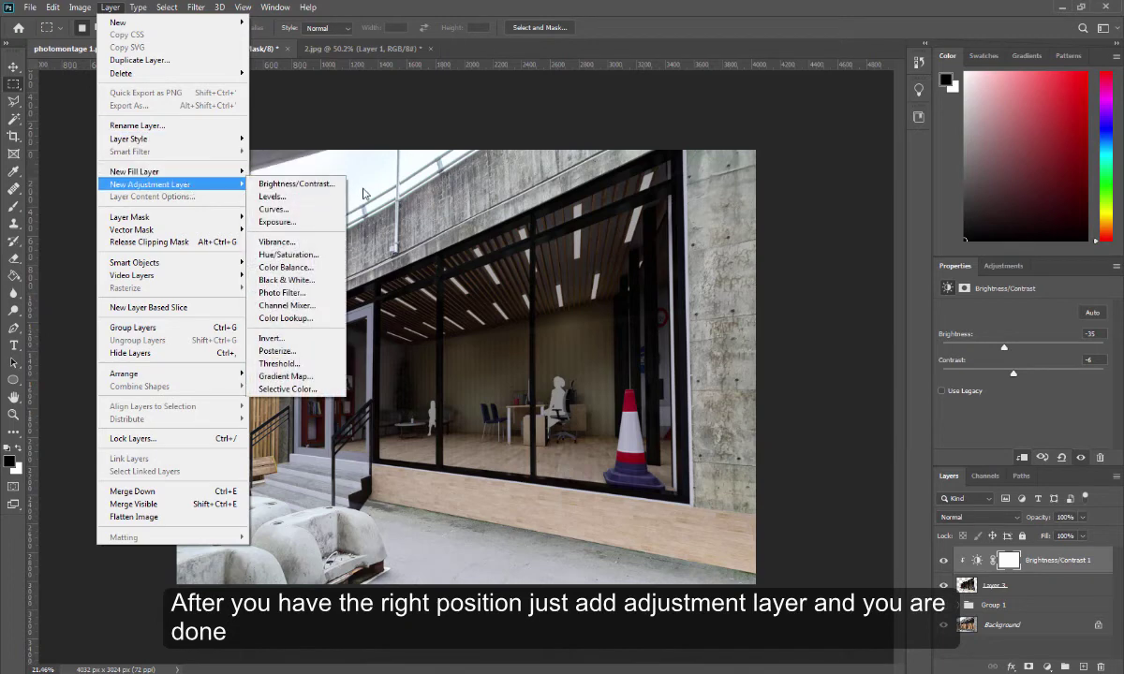
Add a clipped Levels layer with input levels 0, 1.28 and 250.
{"action": "left_click", "coordinate": [366, 197]}
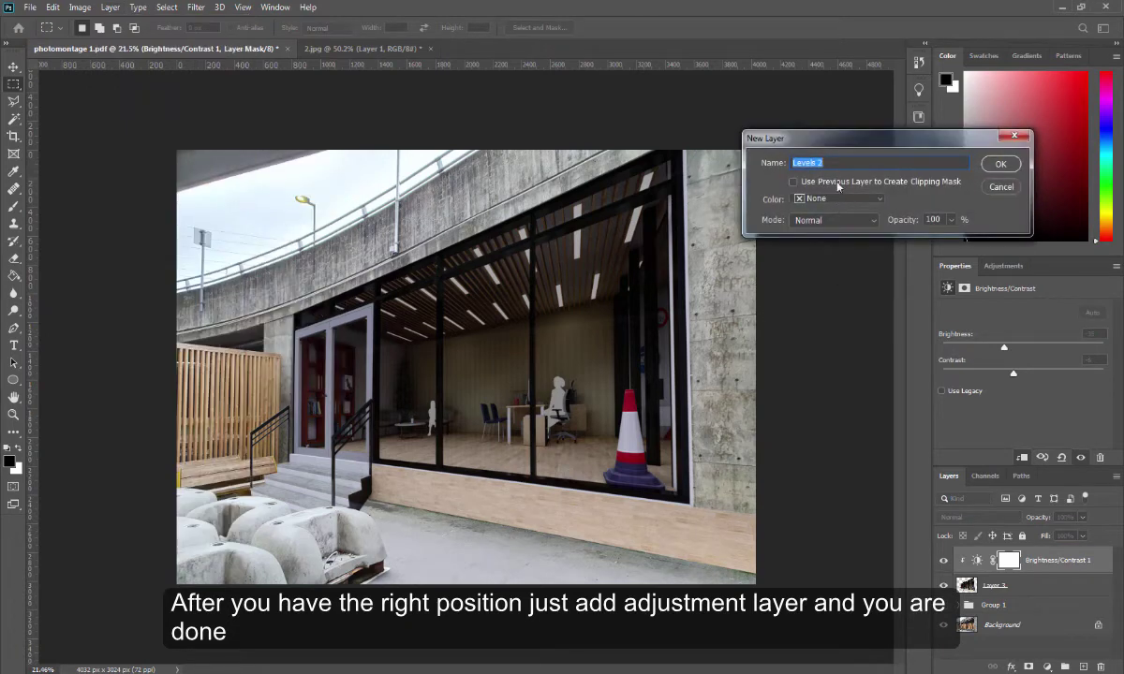
{"action": "left_click", "coordinate": [837, 186]}
{"action": "left_click", "coordinate": [1000, 164]}
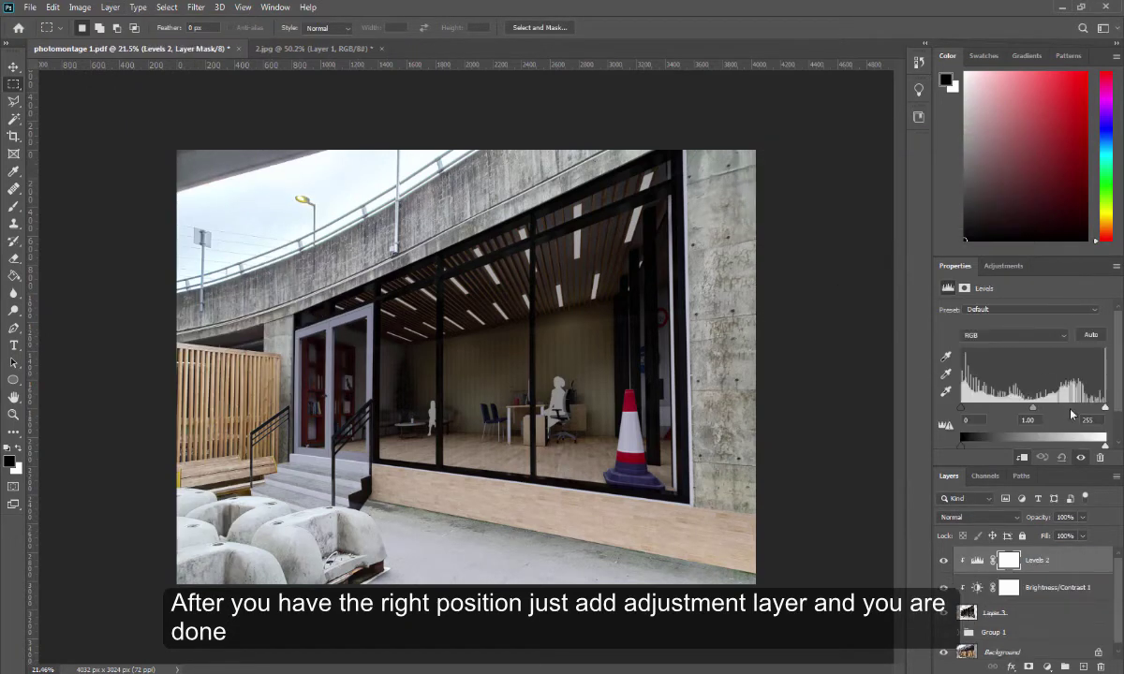
{"action": "left_click_drag", "start_coordinate": [1034, 410], "coordinate": [1022, 410]}
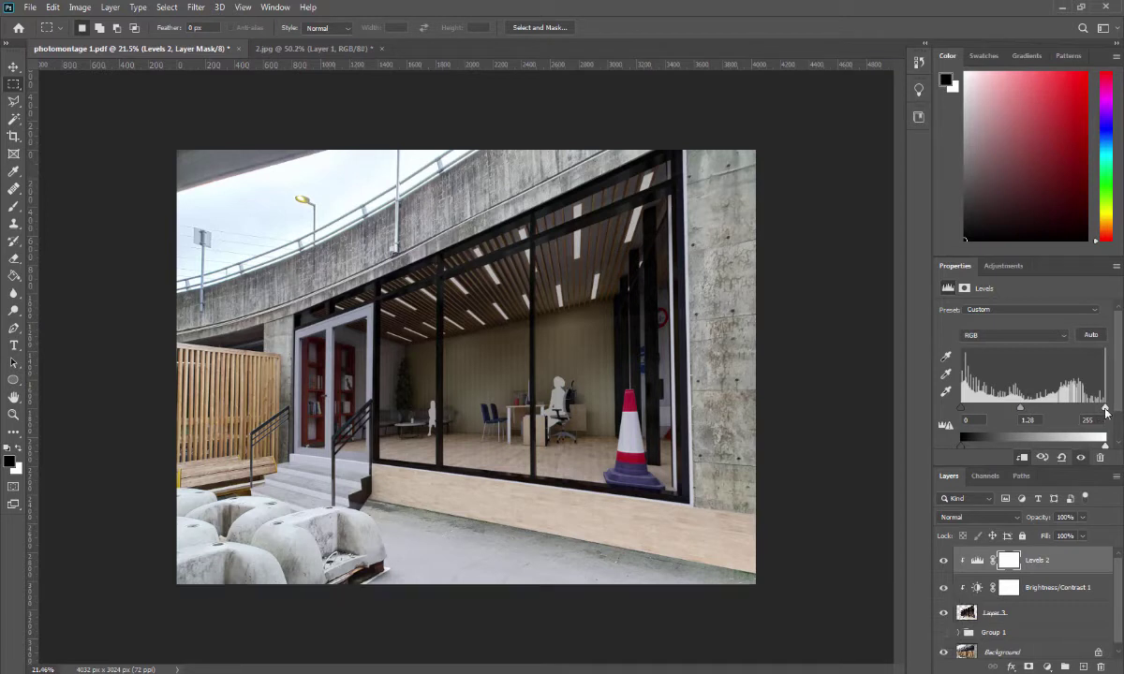
{"action": "left_click_drag", "start_coordinate": [1105, 410], "coordinate": [1102, 414]}
{"action": "left_click", "coordinate": [108, 7]}
{"action": "mouse_move", "coordinate": [150, 184]}
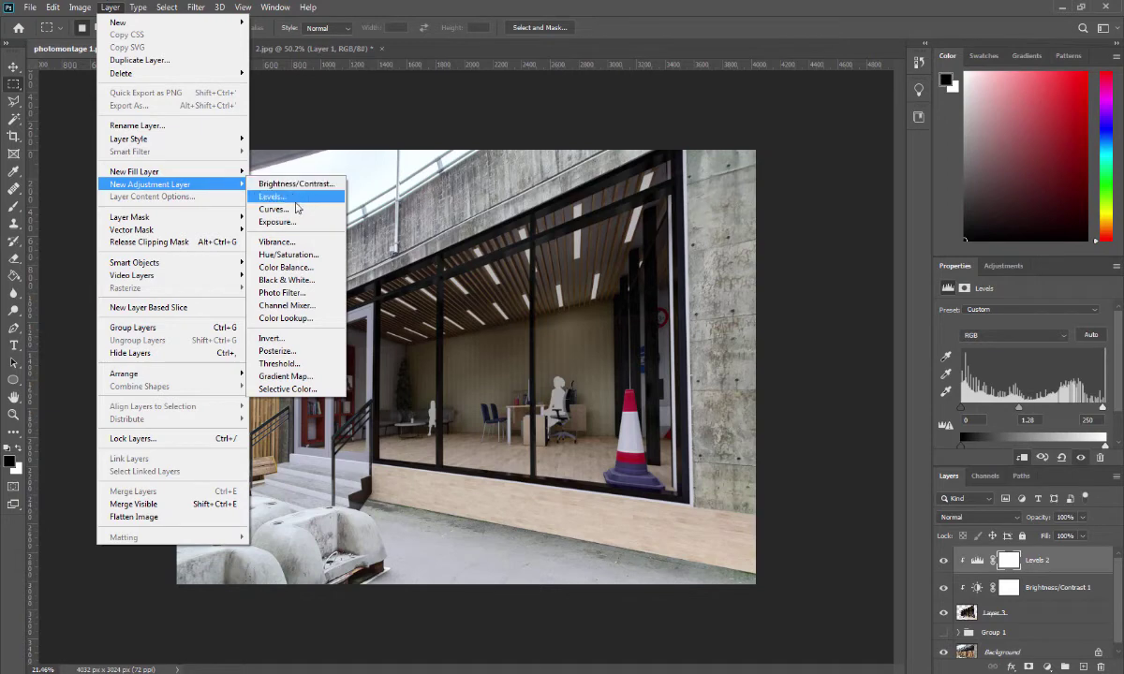
Add a clipped Curves layer and lift two RGB curve points to brighten the render.
{"action": "left_click", "coordinate": [296, 209]}
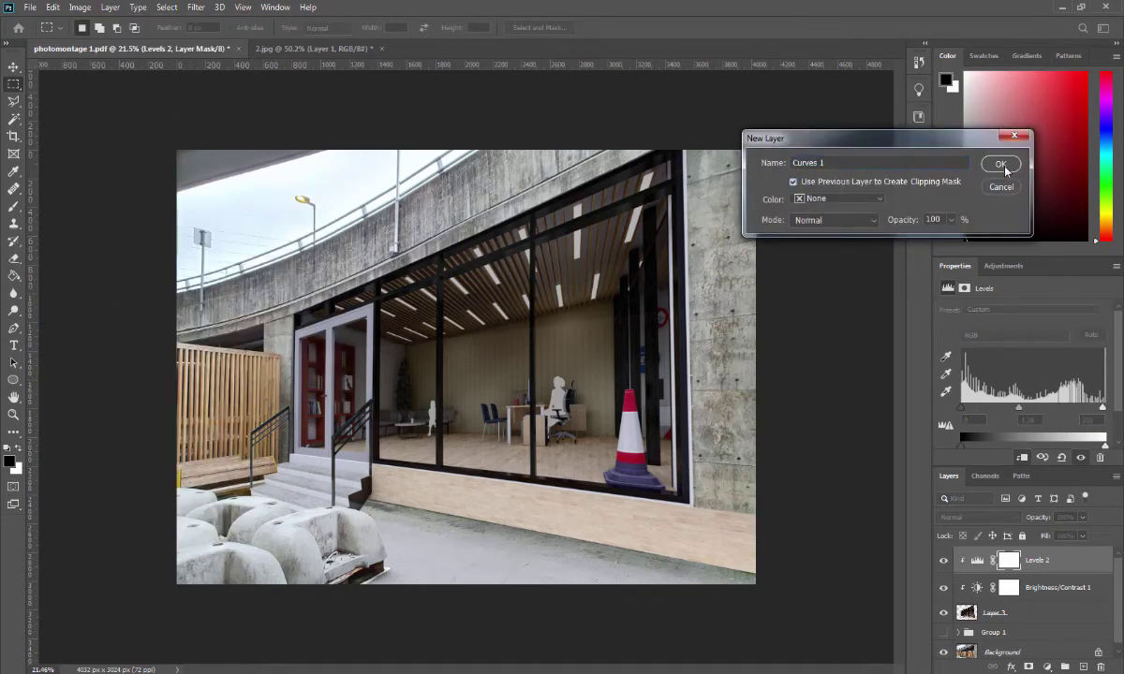
{"action": "left_click", "coordinate": [1000, 164]}
{"action": "left_click_drag", "start_coordinate": [1055, 387], "coordinate": [1057, 378]}
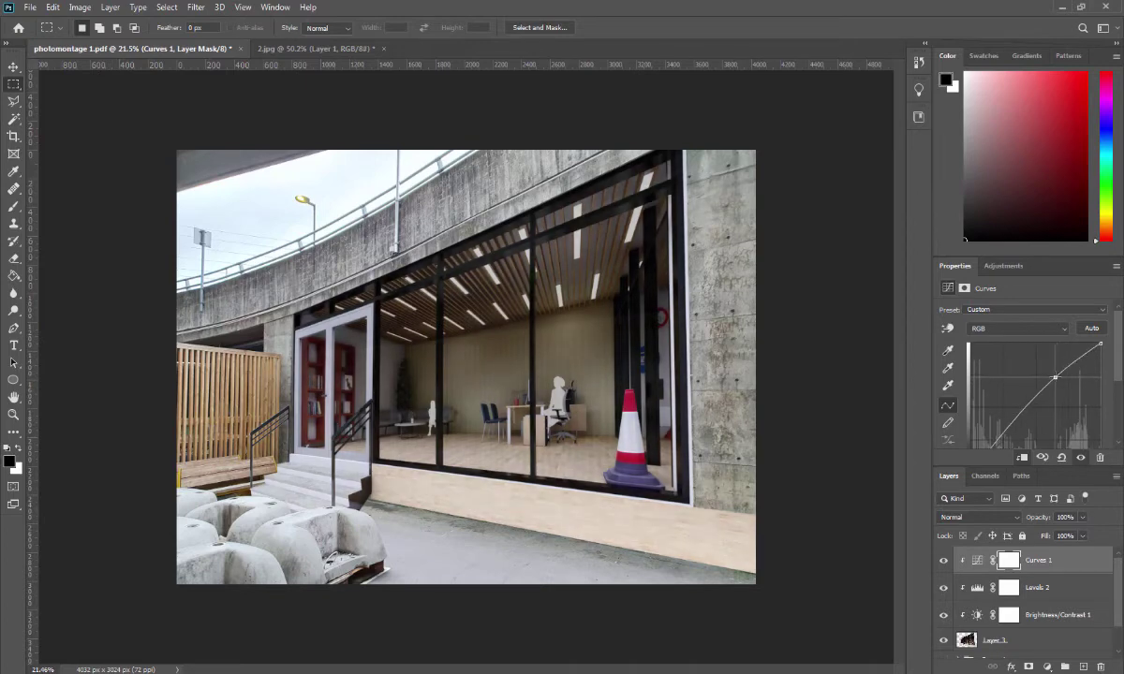
{"action": "mouse_move", "coordinate": [1056, 377]}
{"action": "left_mouse_down"}
{"action": "mouse_move", "coordinate": [1063, 359]}
{"action": "mouse_move", "coordinate": [1081, 370]}
{"action": "left_mouse_up"}
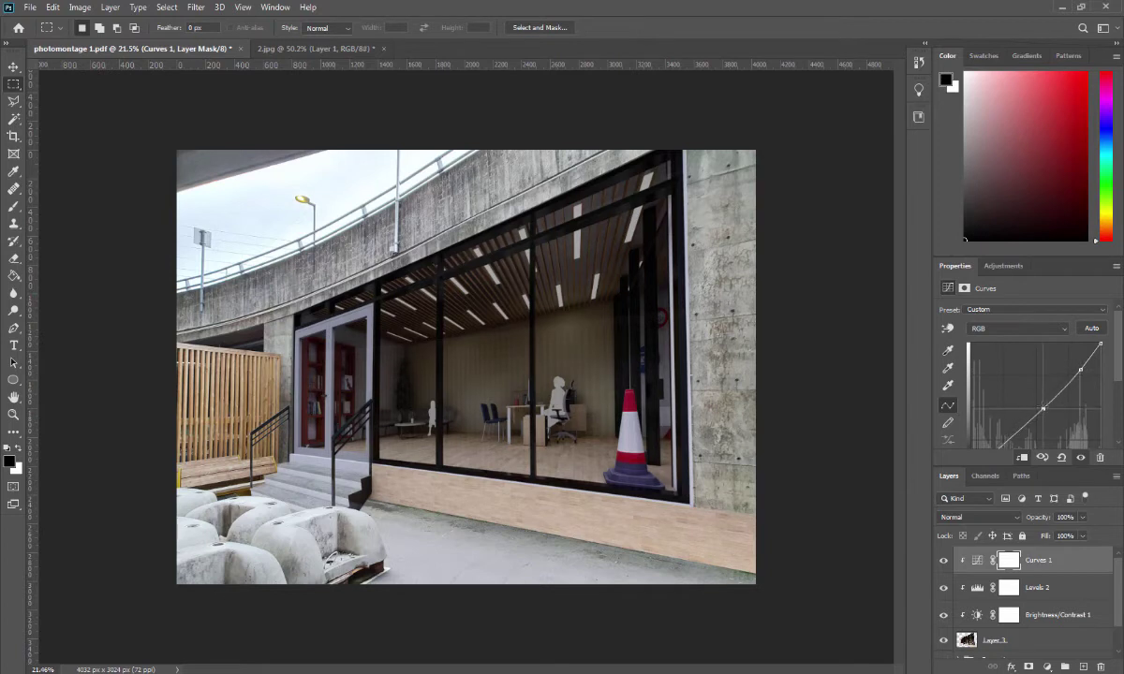
{"action": "left_click", "coordinate": [1042, 405]}
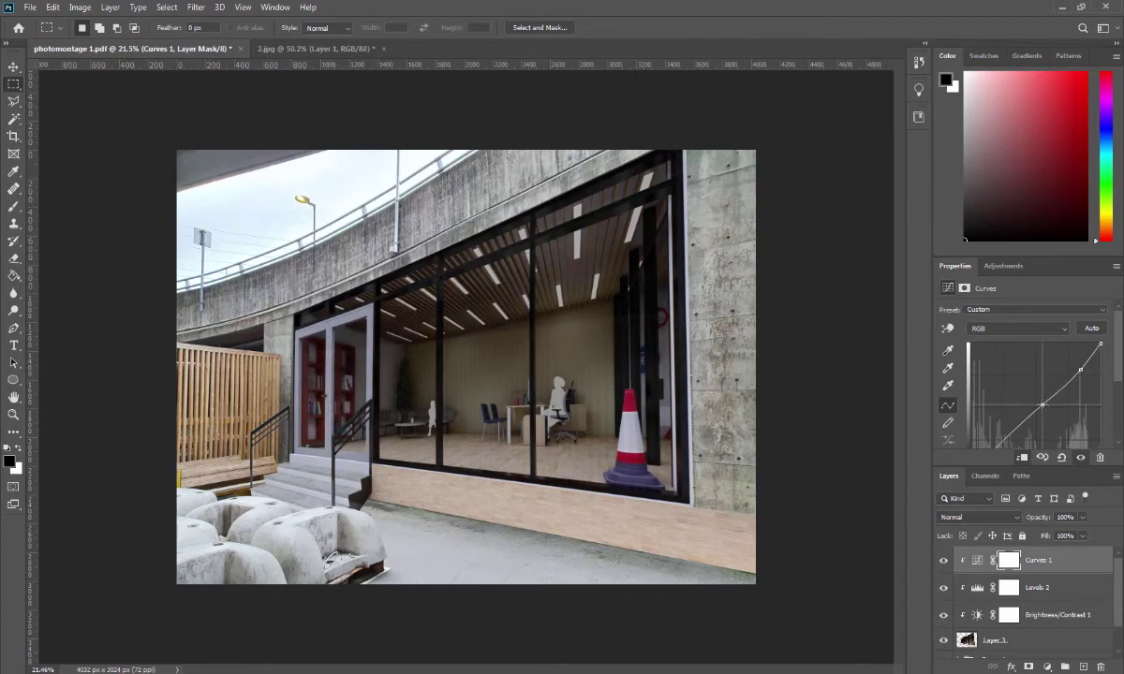
{"action": "left_click_drag", "start_coordinate": [1042, 405], "coordinate": [1045, 403]}
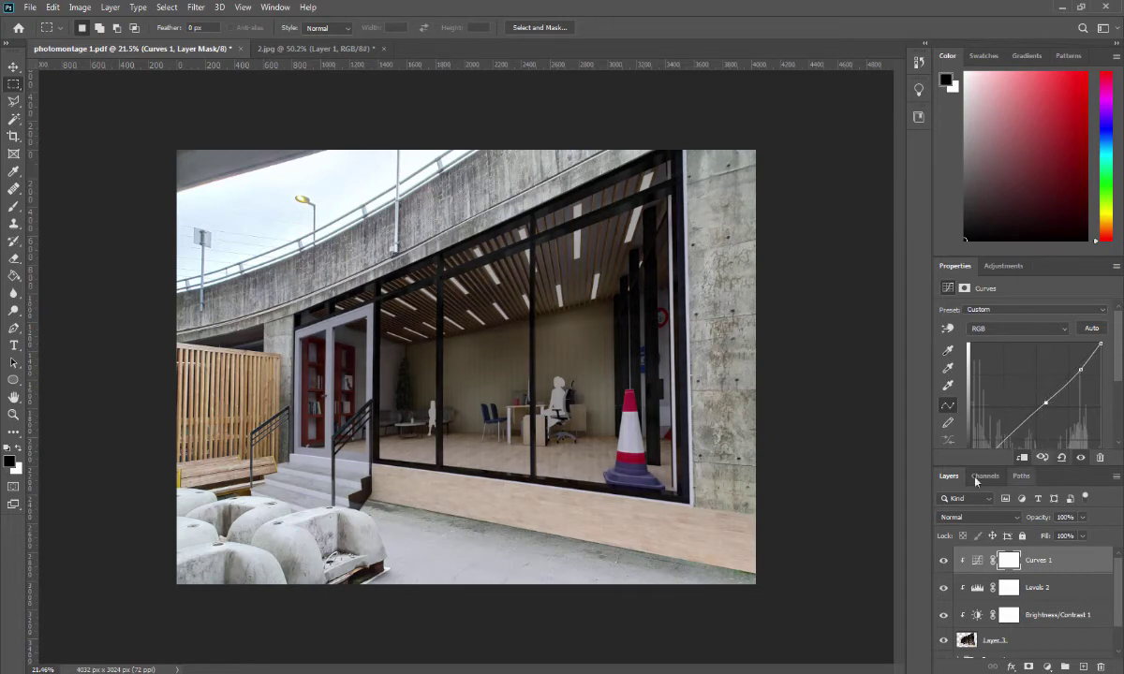
{"action": "scroll", "coordinate": [568, 365], "scroll_direction": "down", "scroll_amount": 1}
{"action": "scroll", "coordinate": [569, 366], "scroll_direction": "up", "scroll_amount": 1}
{"action": "scroll", "coordinate": [568, 366], "scroll_direction": "up", "scroll_amount": 1}
{"action": "scroll", "coordinate": [569, 365], "scroll_direction": "down", "scroll_amount": 1}
Save As Photoshop PDF named photomontage 11, accepting the notice and the PDF settings.
{"action": "left_click", "coordinate": [29, 7]}
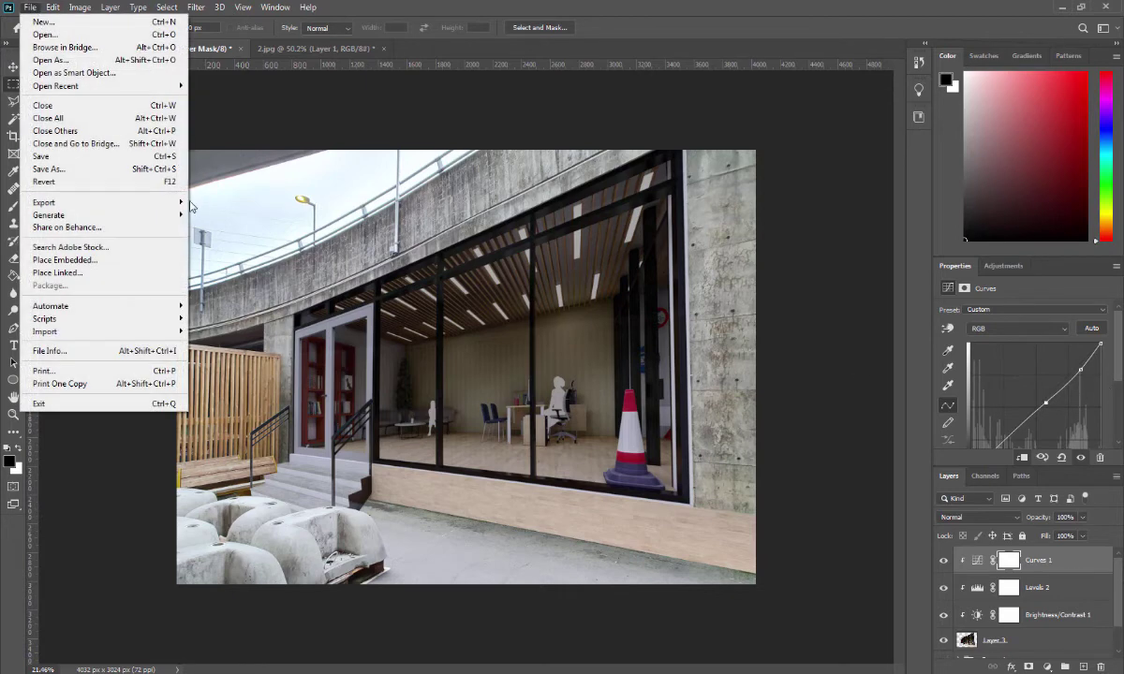
{"action": "left_click", "coordinate": [87, 169]}
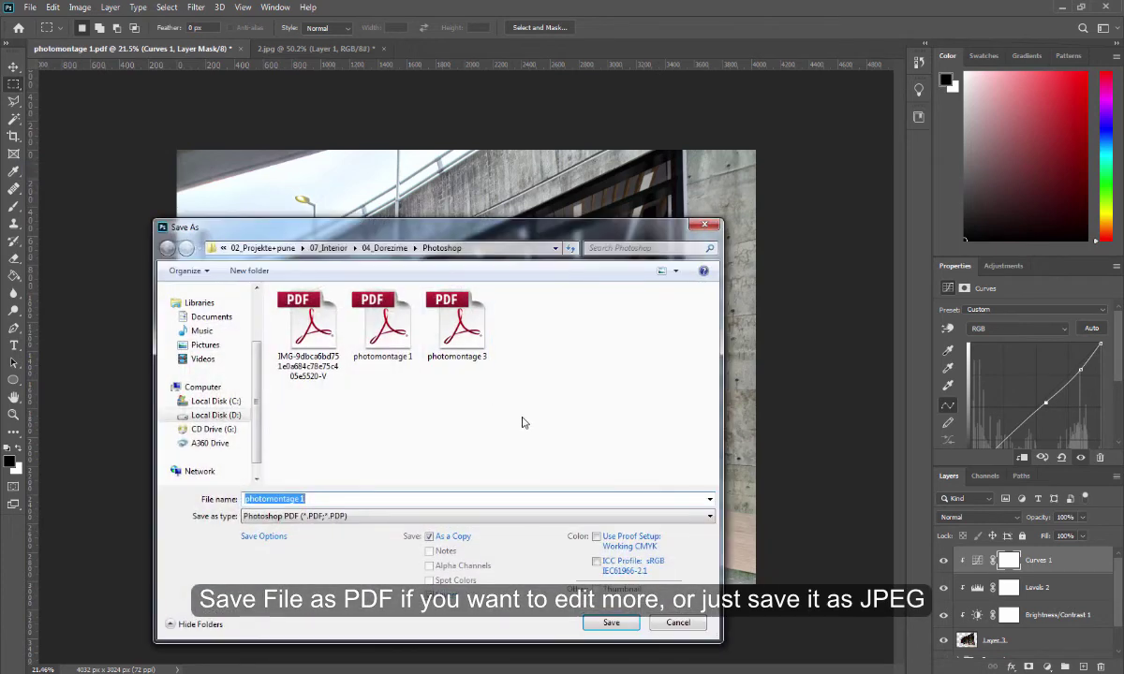
{"action": "left_click", "coordinate": [314, 497]}
{"action": "type", "text": "1"}
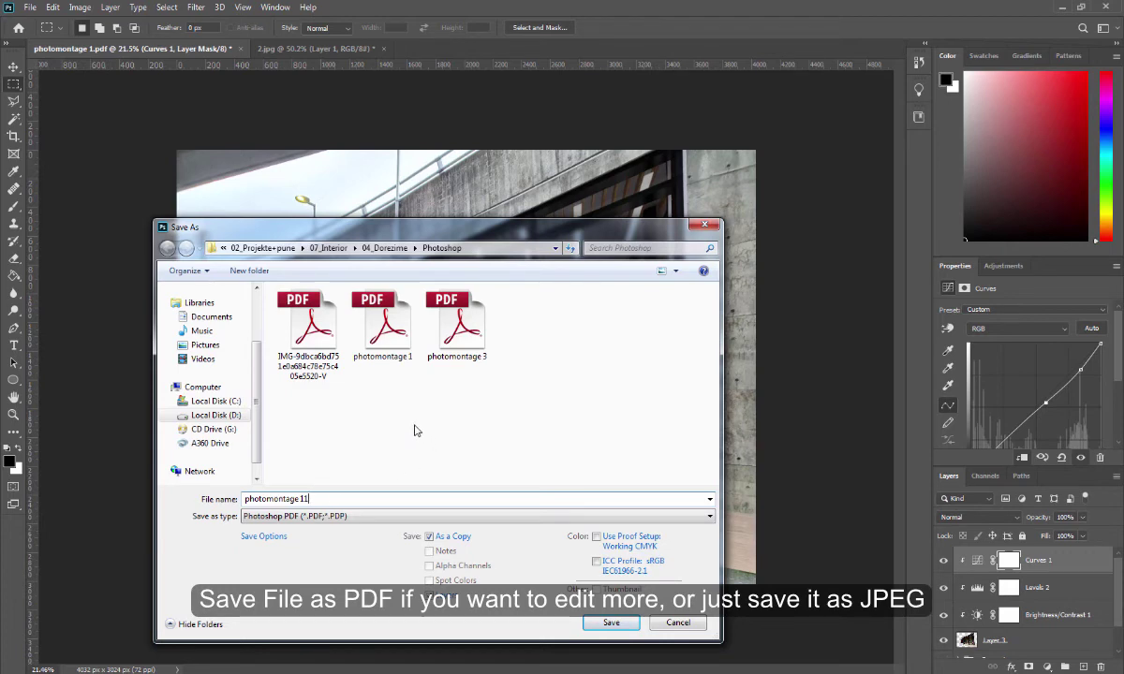
{"action": "left_click", "coordinate": [613, 623]}
{"action": "left_click", "coordinate": [558, 265]}
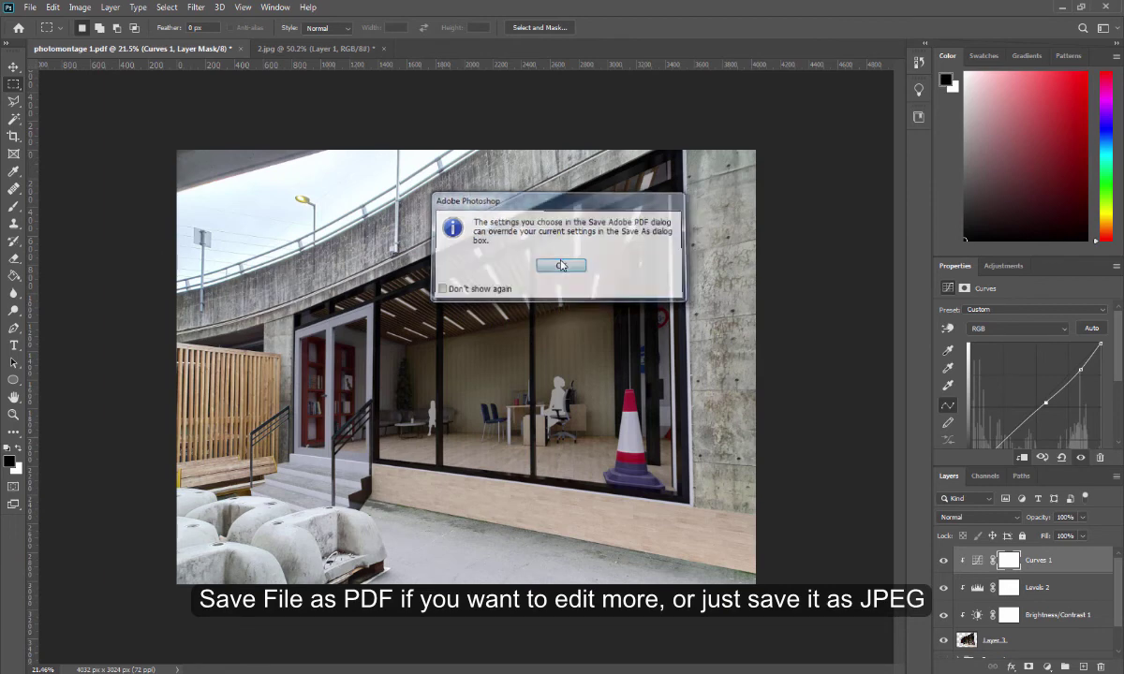
{"action": "key", "text": "Return"}
{"action": "key", "text": "Return"}
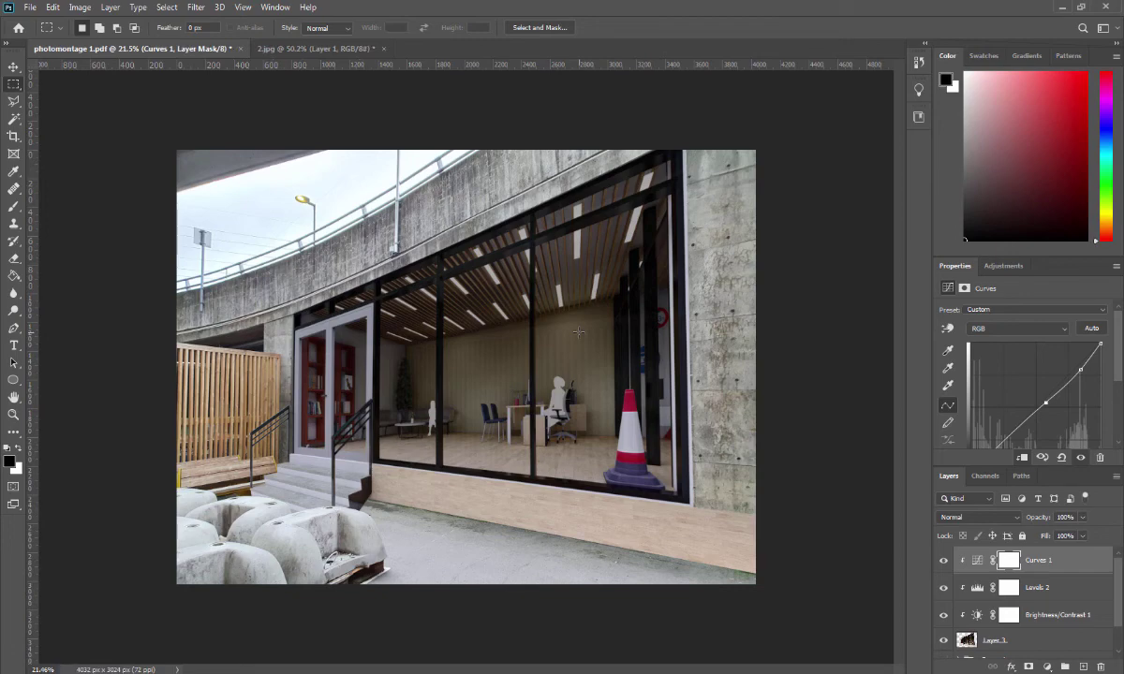
Save a JPEG copy named photomontage 11, accepting the default JPEG options.
{"action": "left_click", "coordinate": [57, 7]}
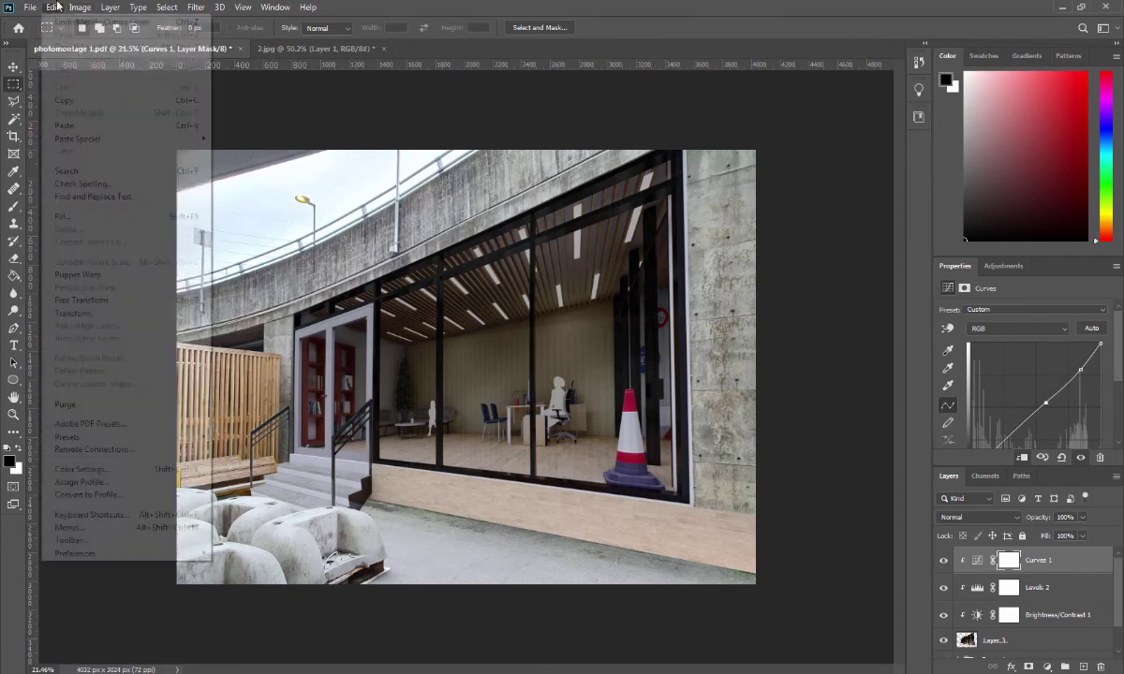
{"action": "left_click", "coordinate": [30, 7]}
{"action": "left_click", "coordinate": [65, 172]}
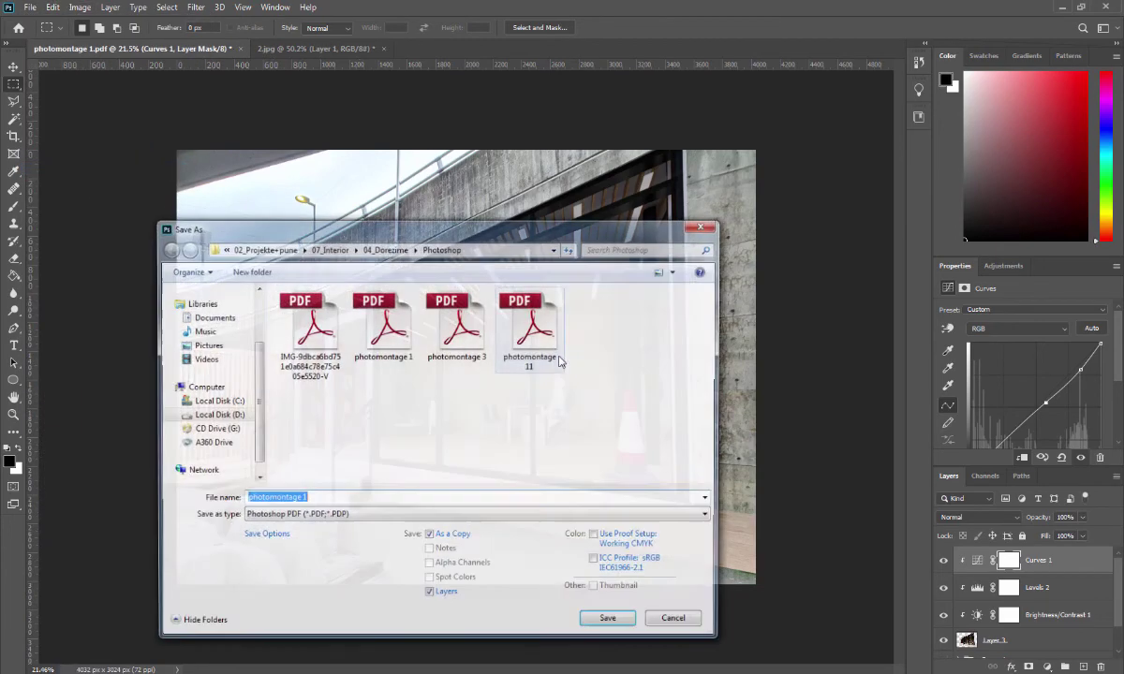
{"action": "left_click", "coordinate": [342, 514]}
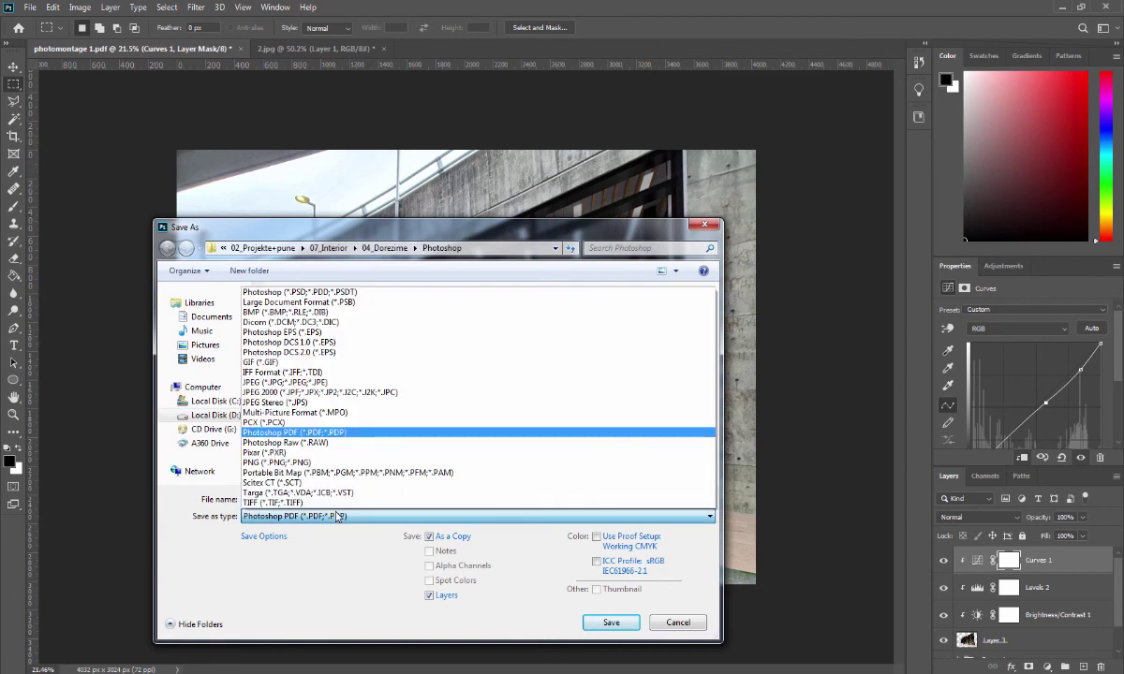
{"action": "left_click", "coordinate": [298, 383]}
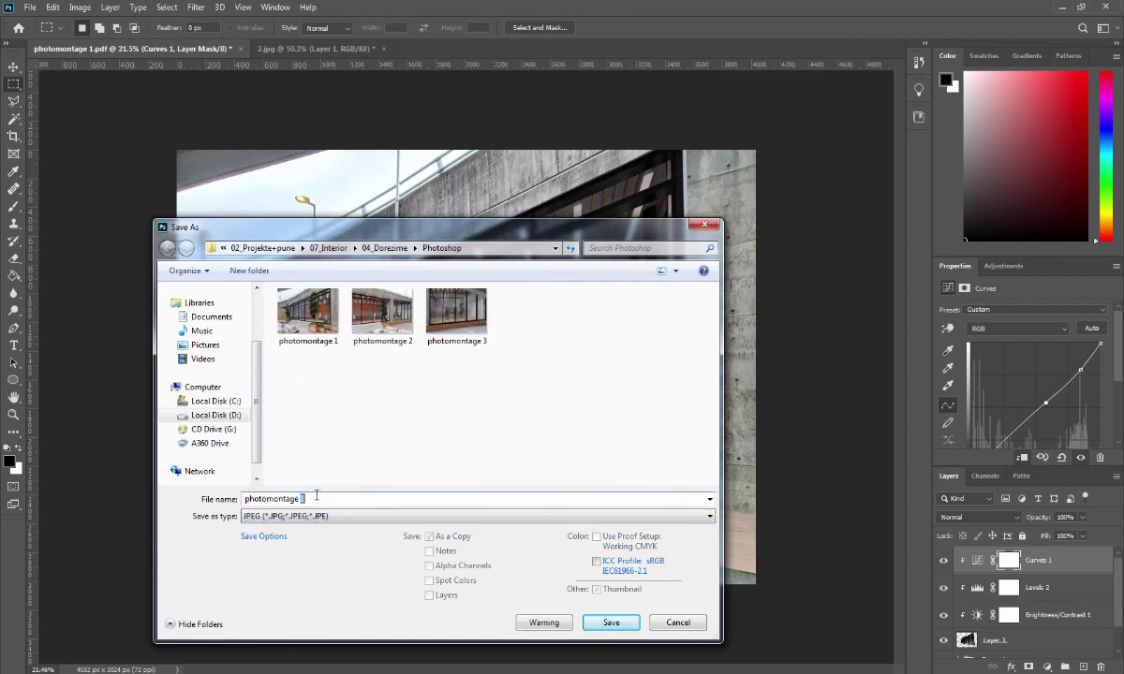
{"action": "type", "text": "11"}
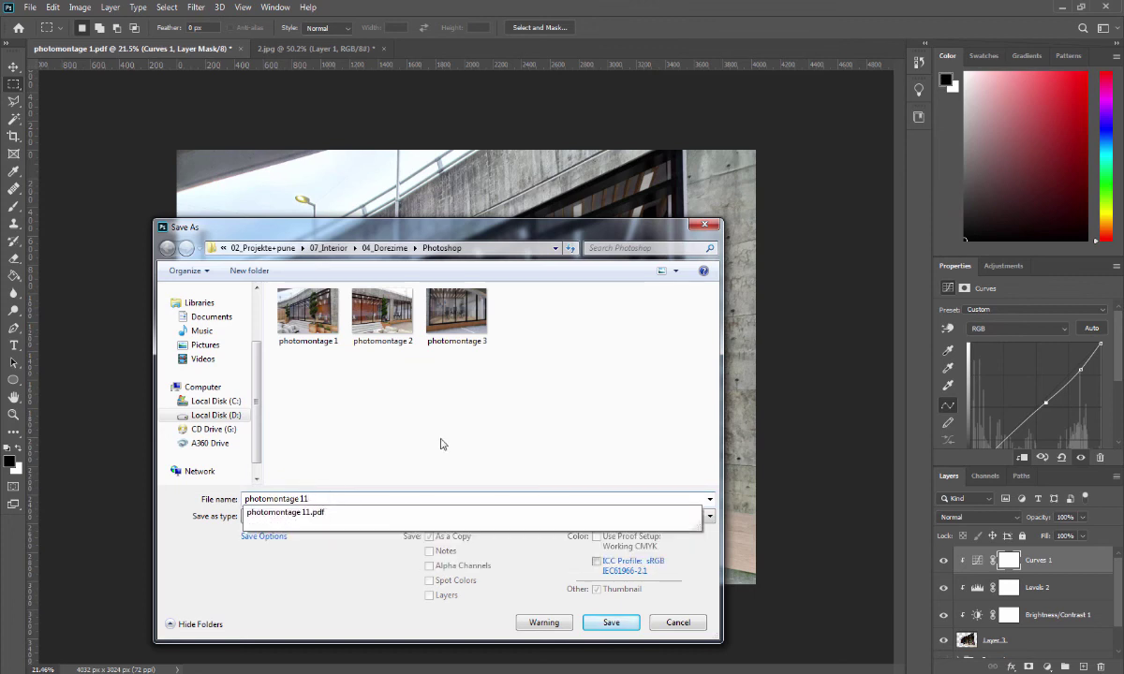
{"action": "left_click", "coordinate": [600, 628]}
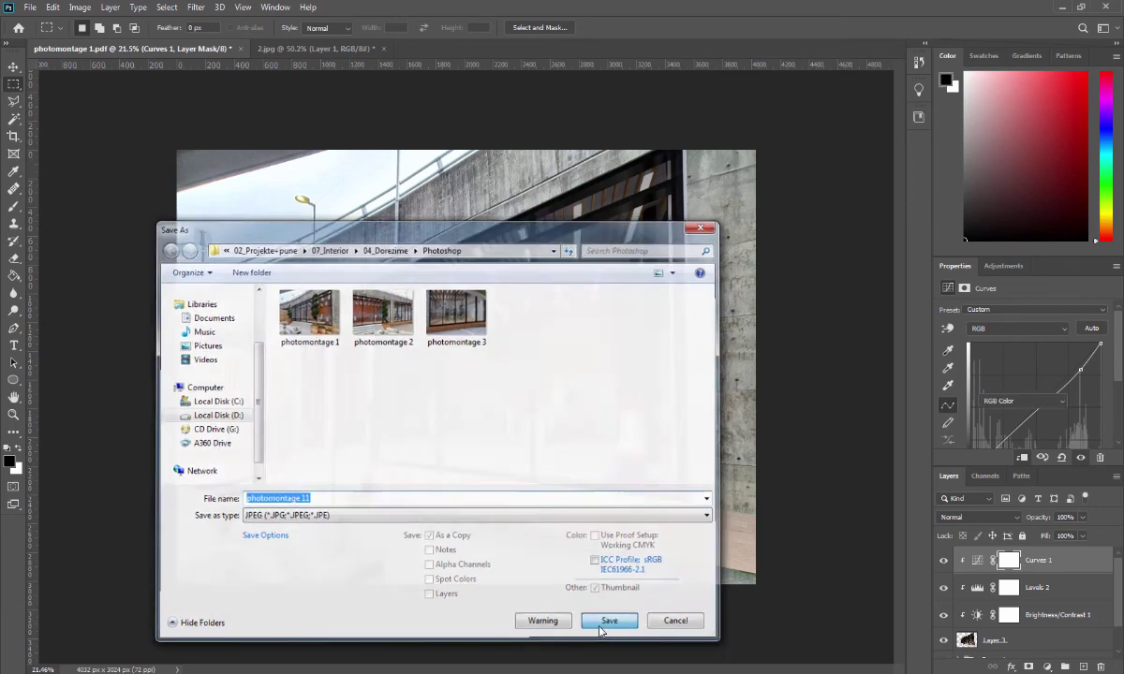
{"action": "left_click", "coordinate": [620, 168]}
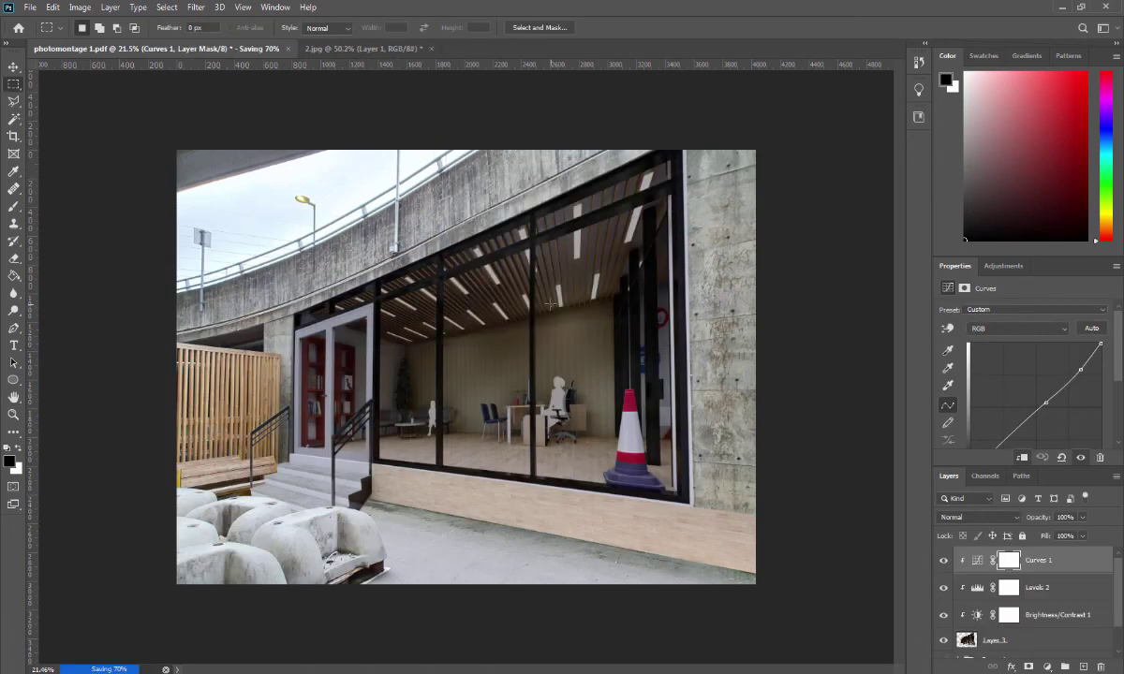